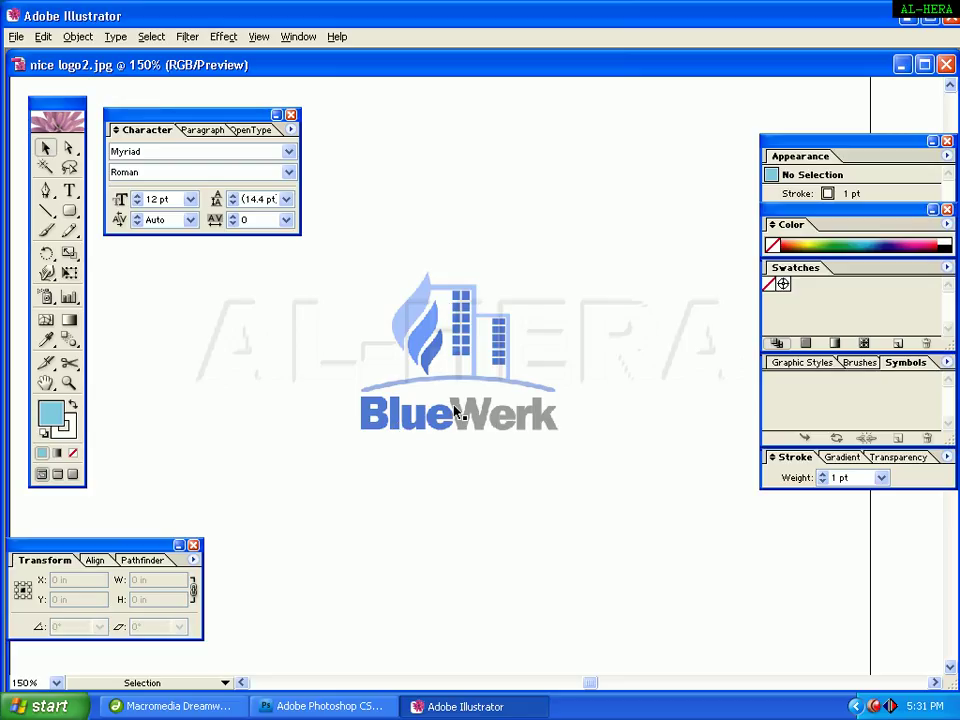
# - Activate the Pen tool for drawing in the empty area below the BlueWerk logo
pyautogui.press('space')
pyautogui.moveTo(456, 434); pyautogui.dragTo(424, 236)
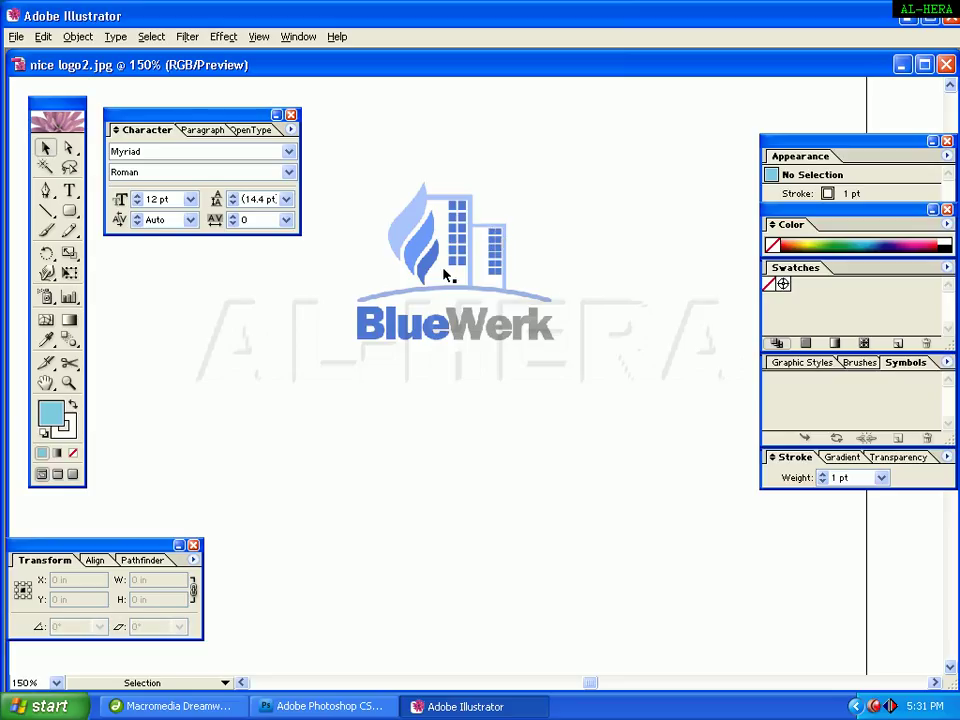
pyautogui.click(398, 318)
pyautogui.click(238, 331)
pyautogui.click(45, 190)
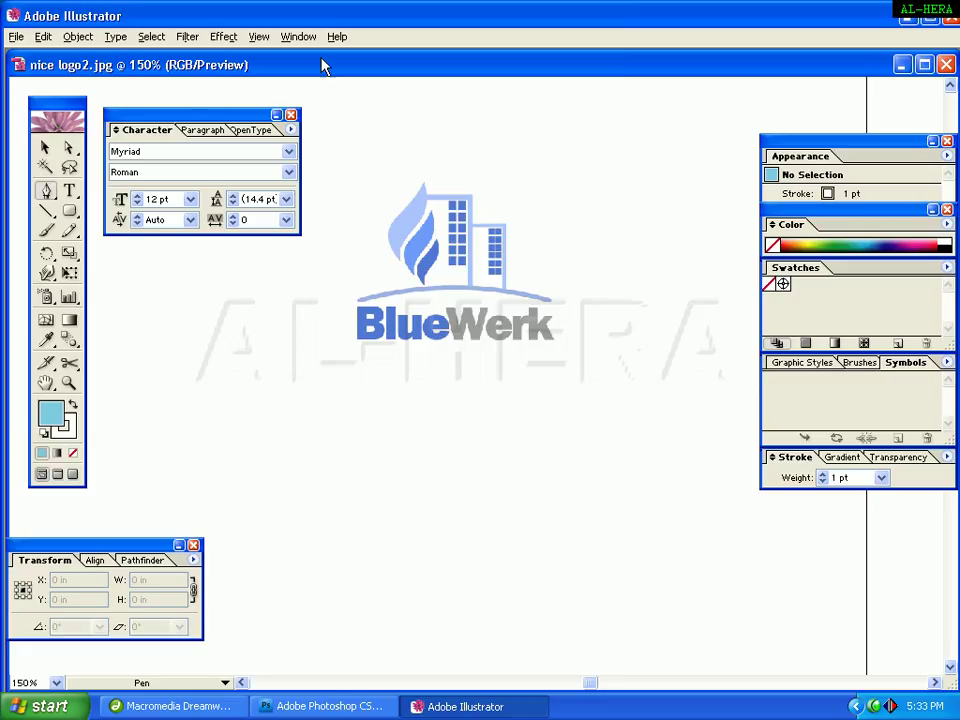
# - Hide and redisplay the Swatches panel group, and shift the group slightly from its previous place
pyautogui.click(298, 37)
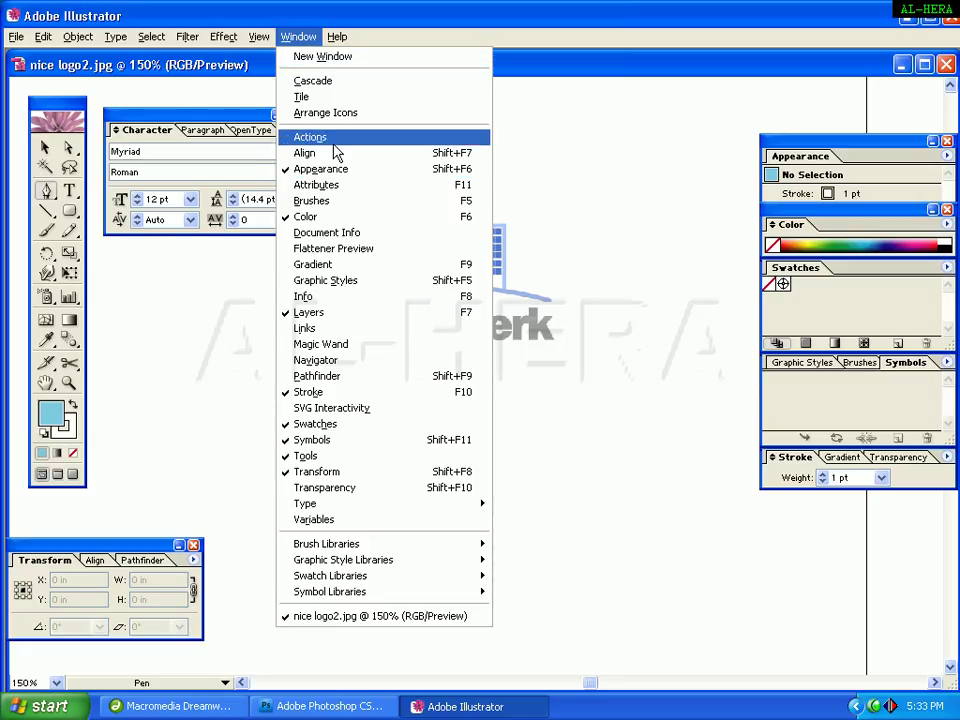
pyautogui.click(336, 424)
pyautogui.click(298, 37)
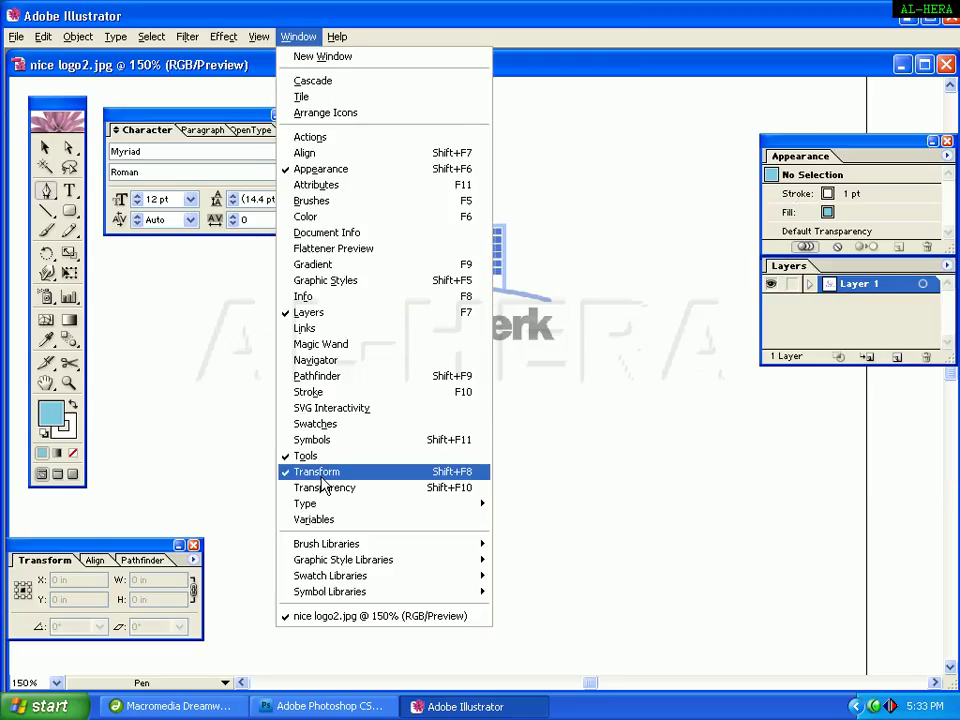
pyautogui.click(303, 424)
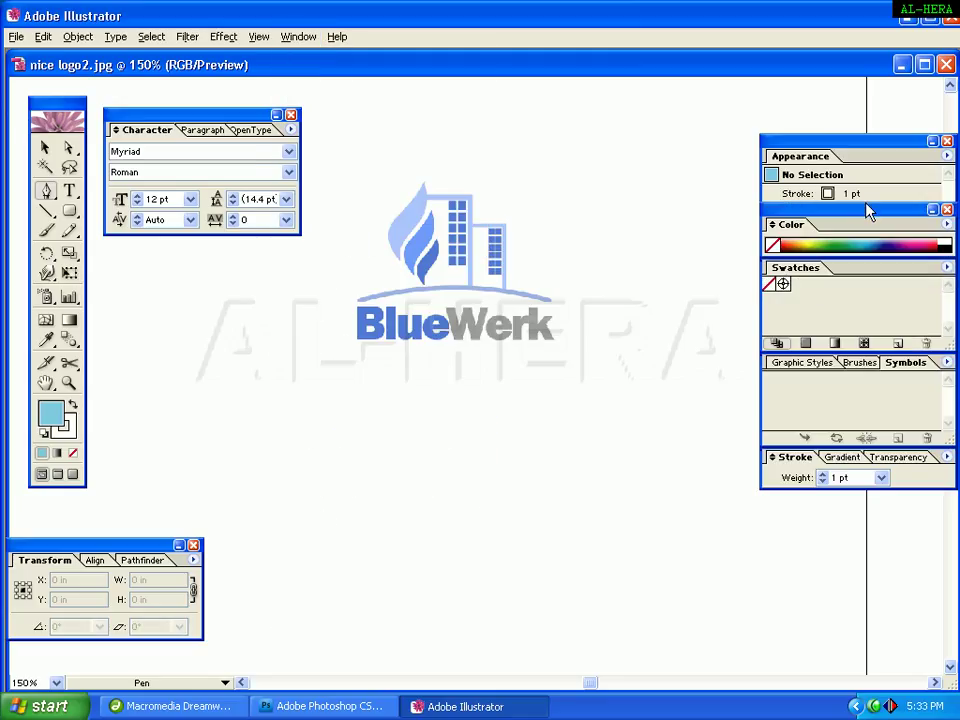
pyautogui.moveTo(861, 220); pyautogui.dragTo(865, 227)
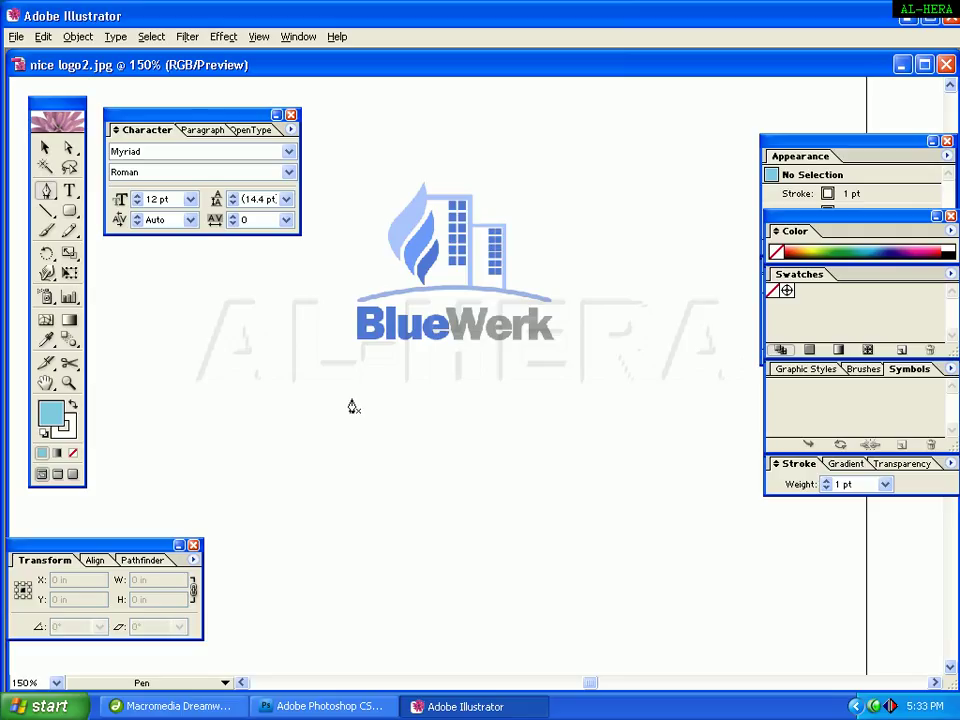
# - Begin a flame shape below the logo, placing its bottom tip and curving the left edge up to a pointed top corner
pyautogui.click(360, 538)
pyautogui.moveTo(365, 476); pyautogui.dragTo(390, 437)
pyautogui.hotkey('ctrl', 'z')
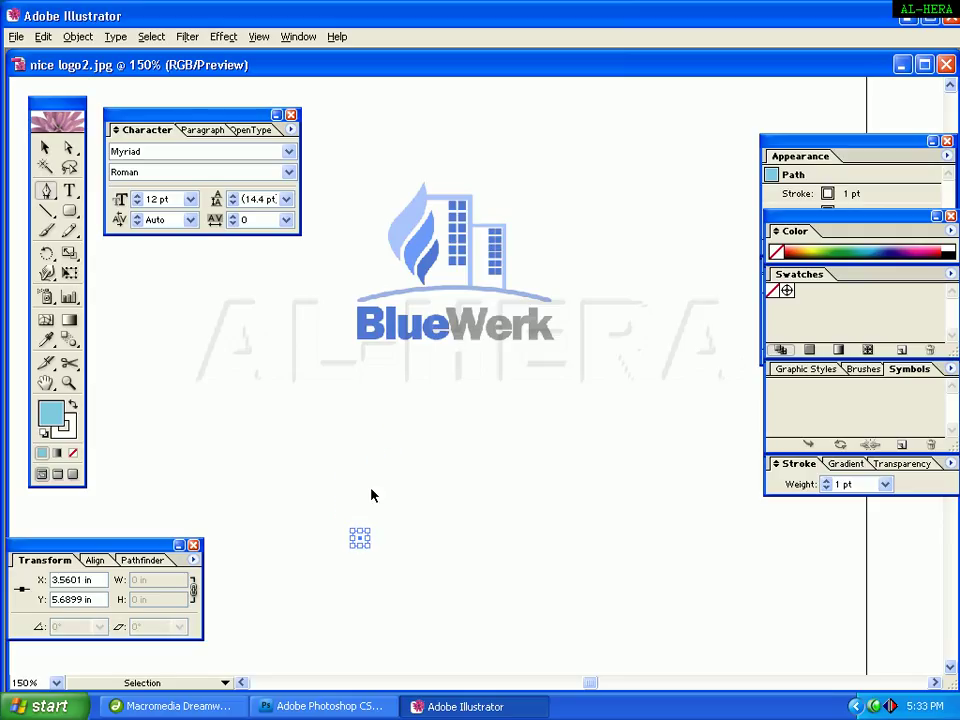
pyautogui.moveTo(360, 487); pyautogui.dragTo(395, 461)
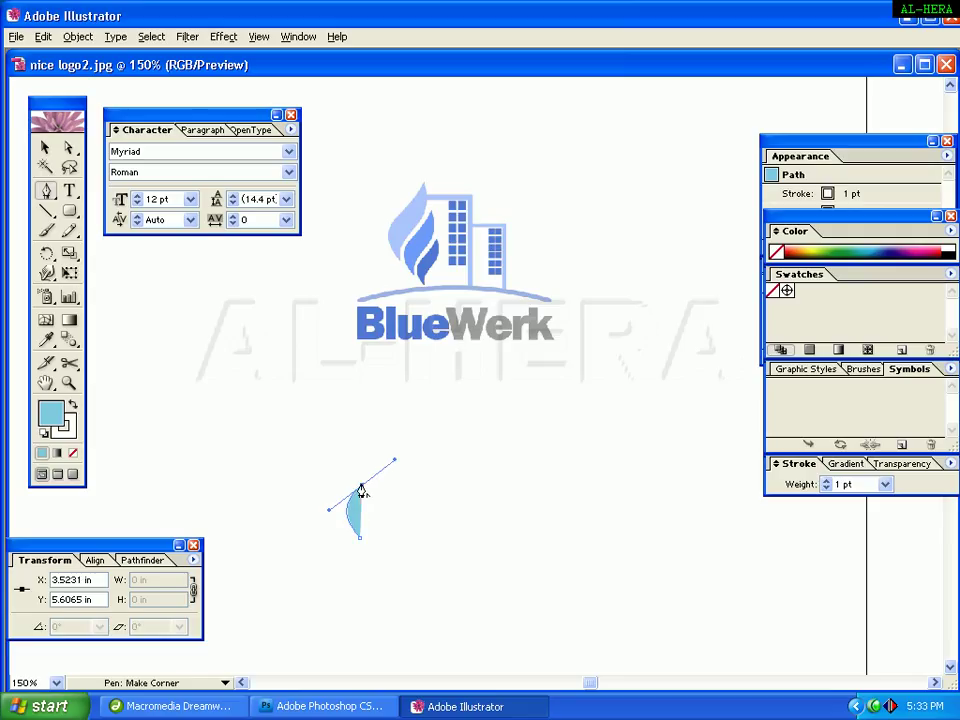
pyautogui.hotkey('ctrl', 'z')
pyautogui.moveTo(363, 487)
pyautogui.mouseDown()
pyautogui.moveTo(393, 481)
pyautogui.moveTo(416, 456)
pyautogui.moveTo(403, 468)
pyautogui.moveTo(427, 398)
pyautogui.moveTo(431, 411)
pyautogui.moveTo(437, 399)
pyautogui.moveTo(426, 403)
pyautogui.mouseUp()
pyautogui.click(379, 487)
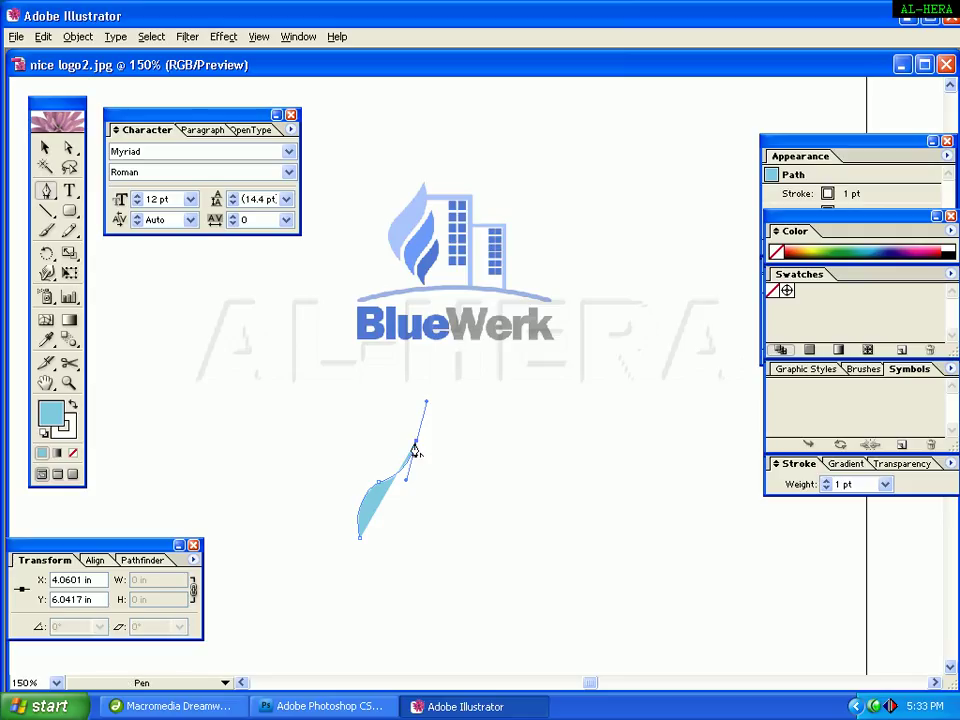
pyautogui.click(415, 443)
# - Curve the flame's right edge back down to the bottom tip, close the path and deselect it
pyautogui.moveTo(396, 512); pyautogui.dragTo(366, 537)
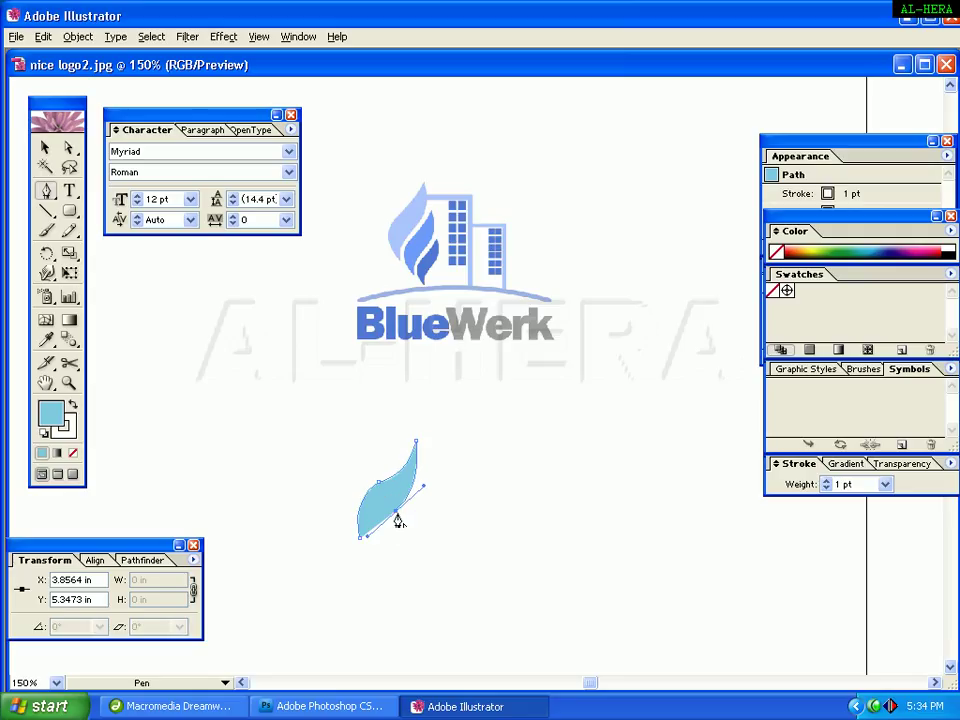
pyautogui.click(396, 518)
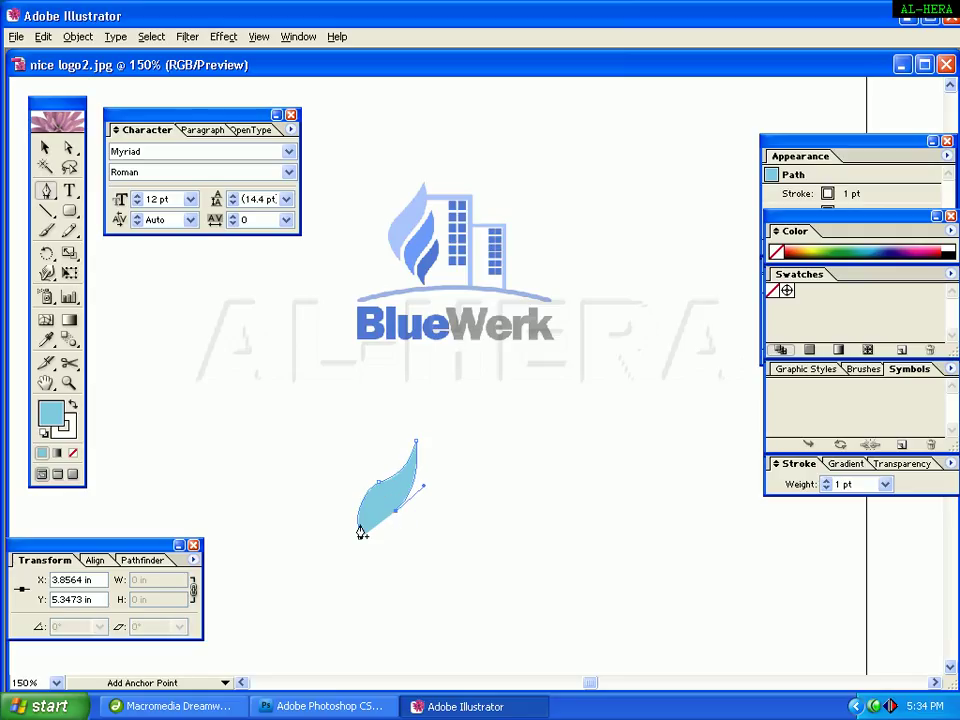
pyautogui.moveTo(360, 541); pyautogui.dragTo(354, 561)
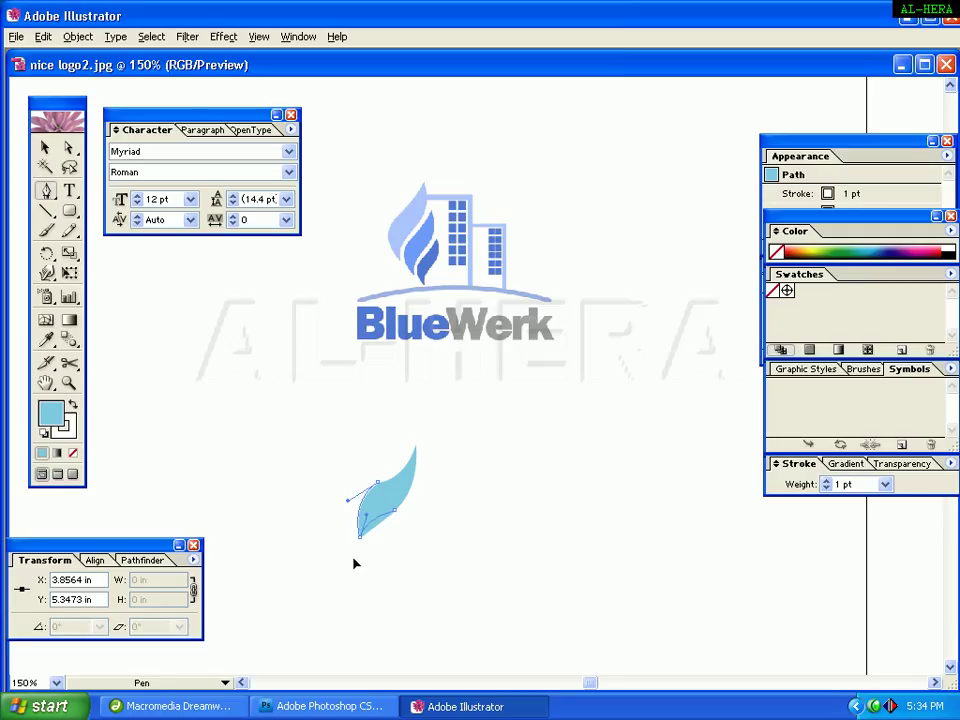
pyautogui.keyDown('ctrl'); pyautogui.click(362, 530); pyautogui.keyUp('ctrl')
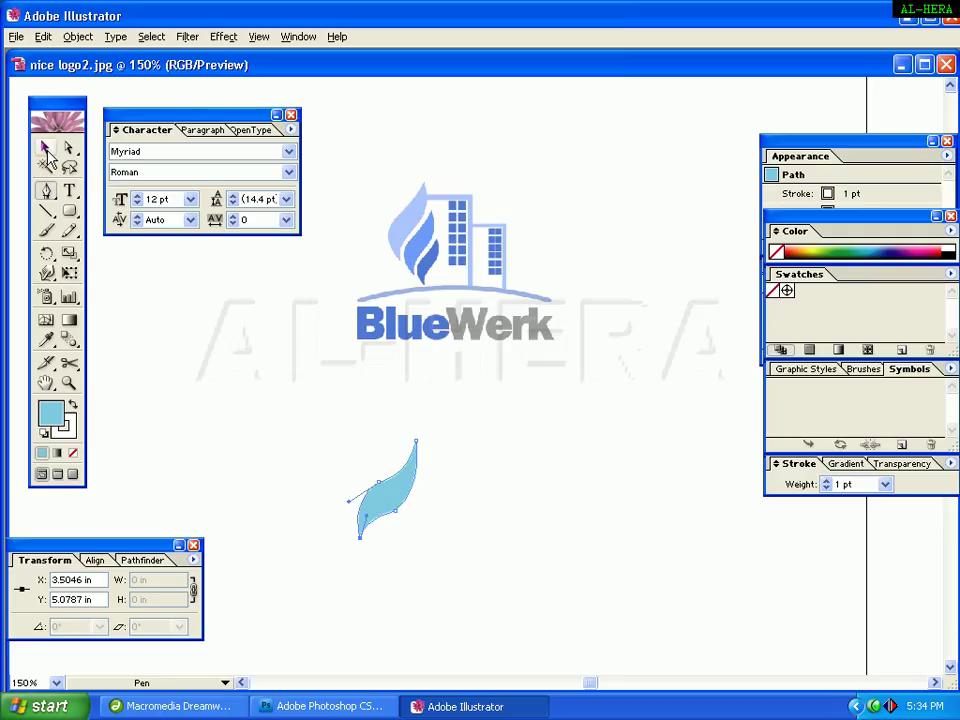
pyautogui.press('v')
pyautogui.click(418, 587)
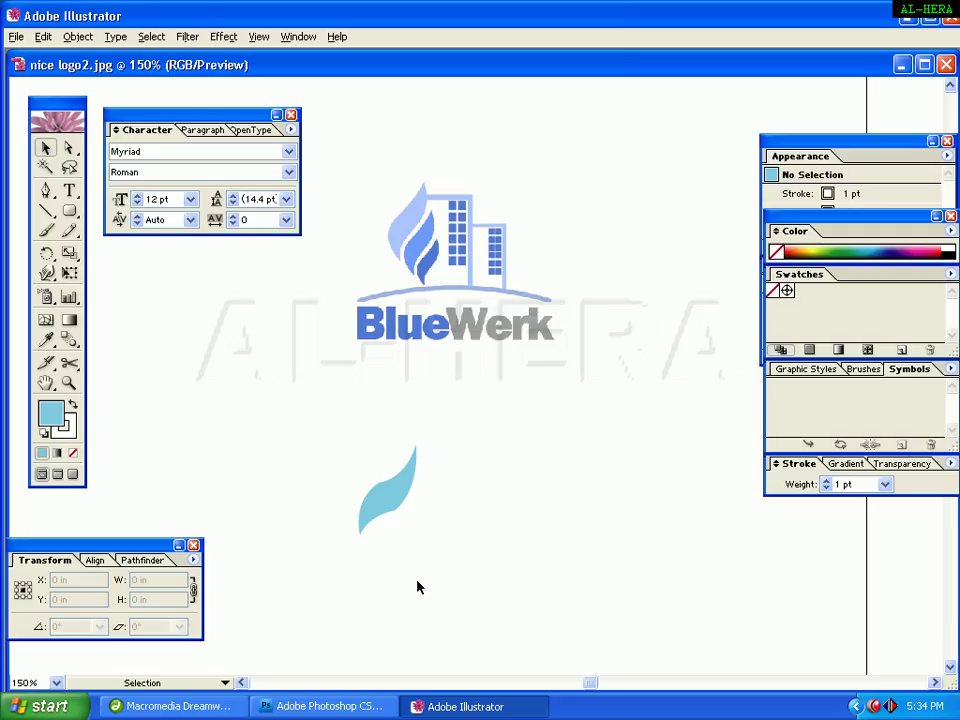
# - Bulge the flame's right edge outward by extending the direction handle of its lower-right anchor point
pyautogui.moveTo(395, 480); pyautogui.dragTo(359, 462)
pyautogui.click(418, 517)
pyautogui.press('a')
pyautogui.moveTo(323, 381); pyautogui.dragTo(480, 505)
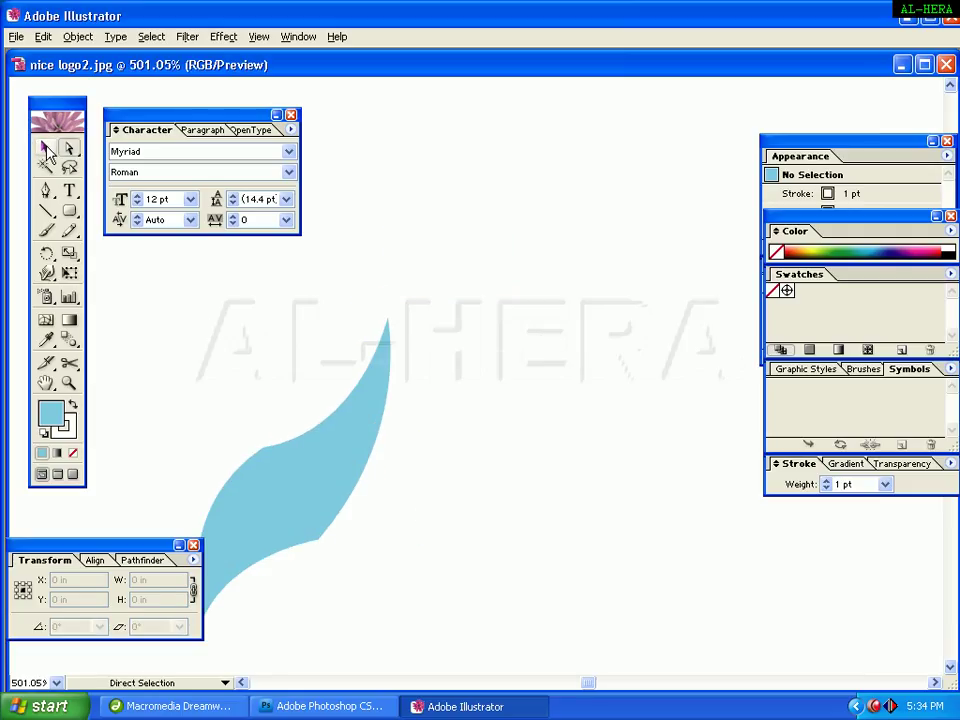
pyautogui.press('v')
pyautogui.press('space')
pyautogui.moveTo(296, 497); pyautogui.dragTo(340, 468)
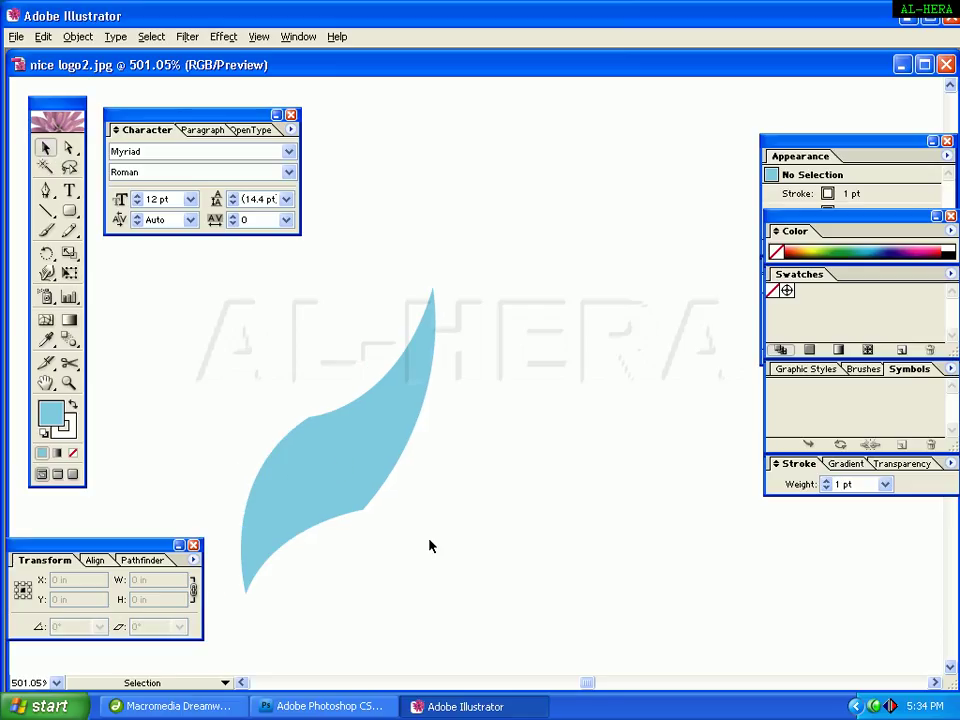
pyautogui.click(368, 512)
pyautogui.click(491, 510)
pyautogui.click(69, 148)
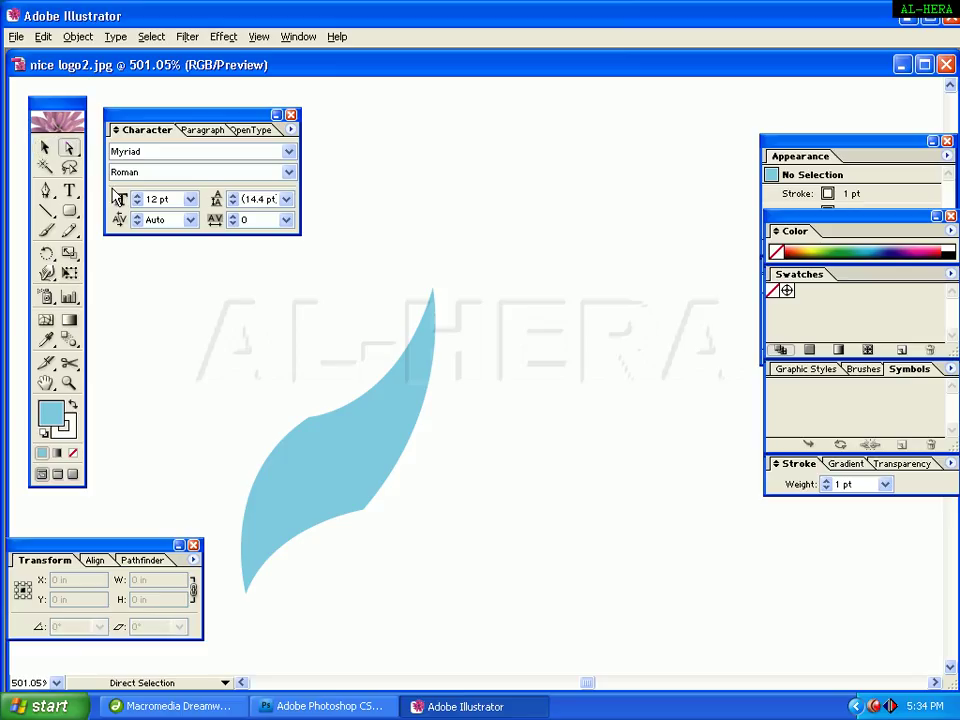
pyautogui.moveTo(388, 540); pyautogui.dragTo(350, 505)
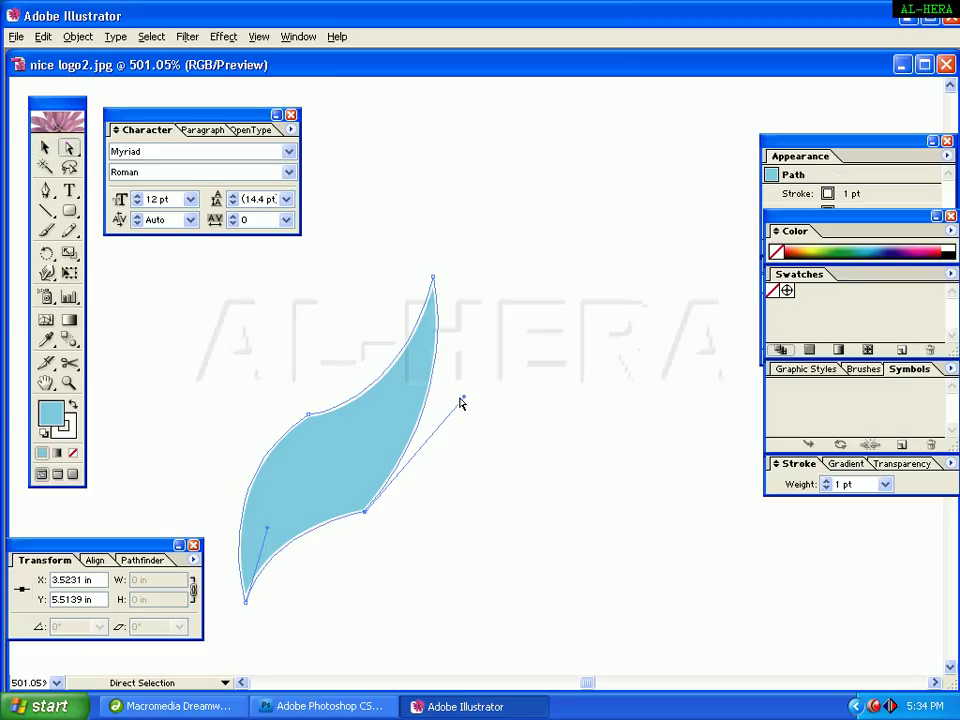
pyautogui.moveTo(462, 398); pyautogui.dragTo(506, 392)
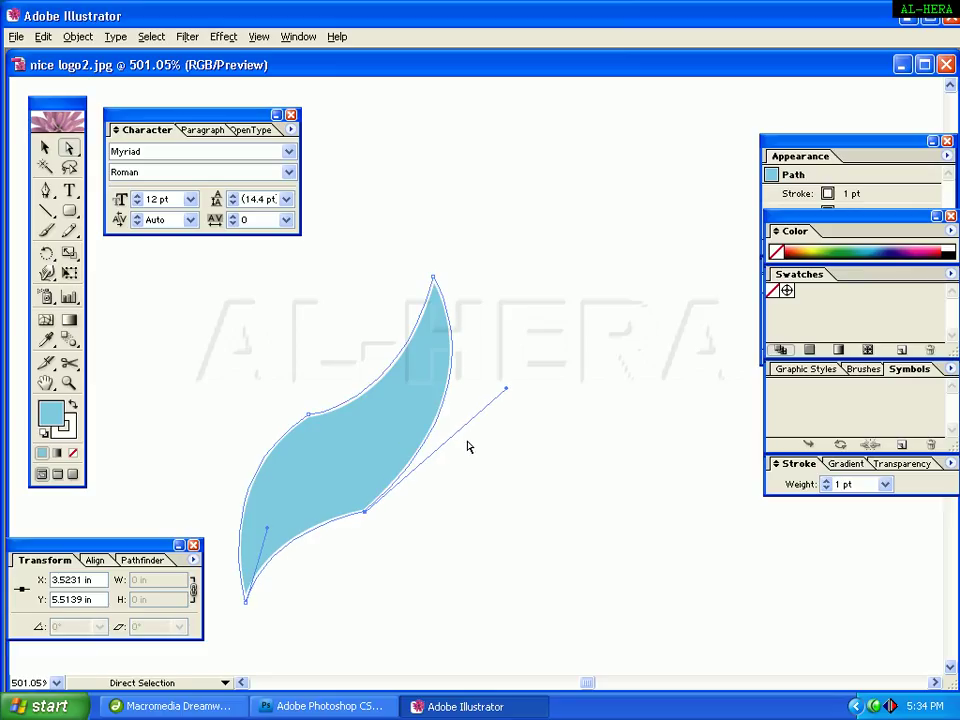
# - Refine the flame's lower edge with the bottom tip's handle and round out its right edge further
pyautogui.click(271, 524)
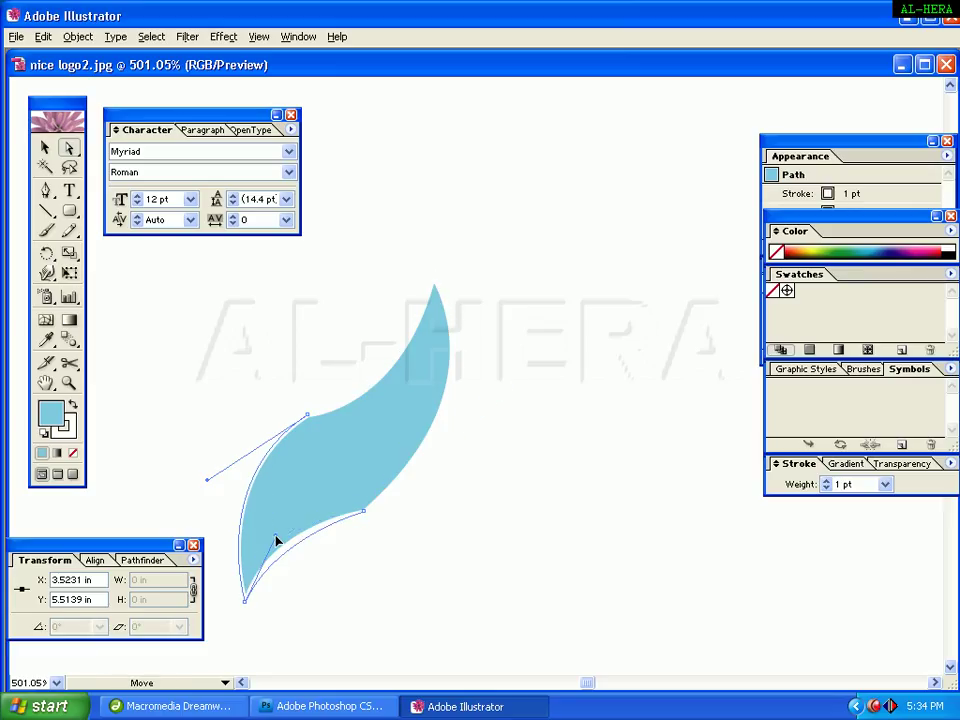
pyautogui.moveTo(280, 537); pyautogui.dragTo(279, 535)
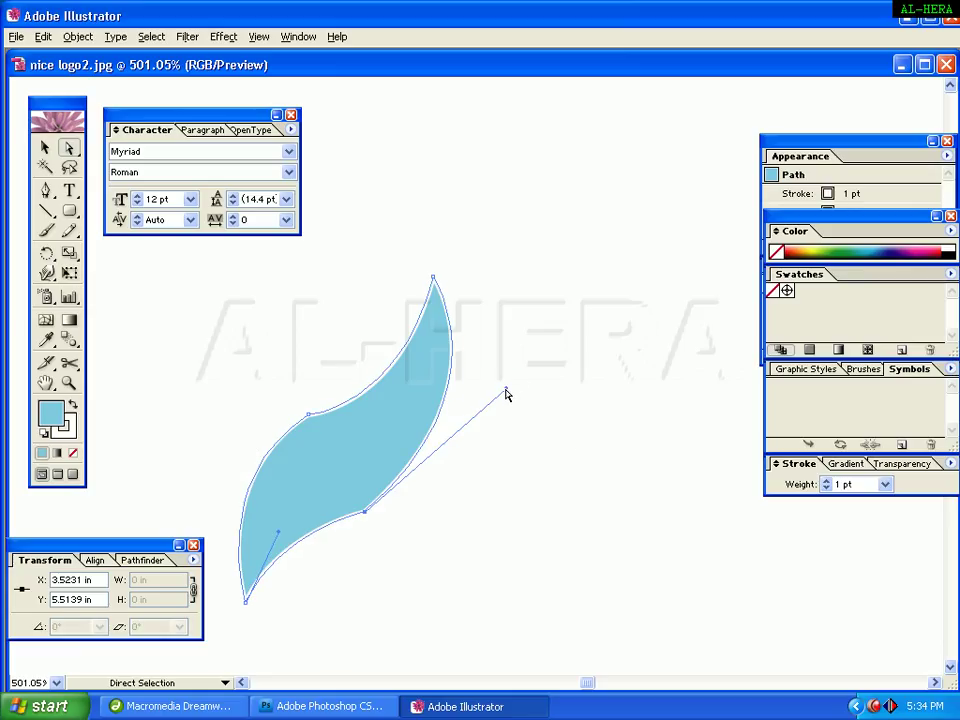
pyautogui.moveTo(508, 390); pyautogui.dragTo(516, 376)
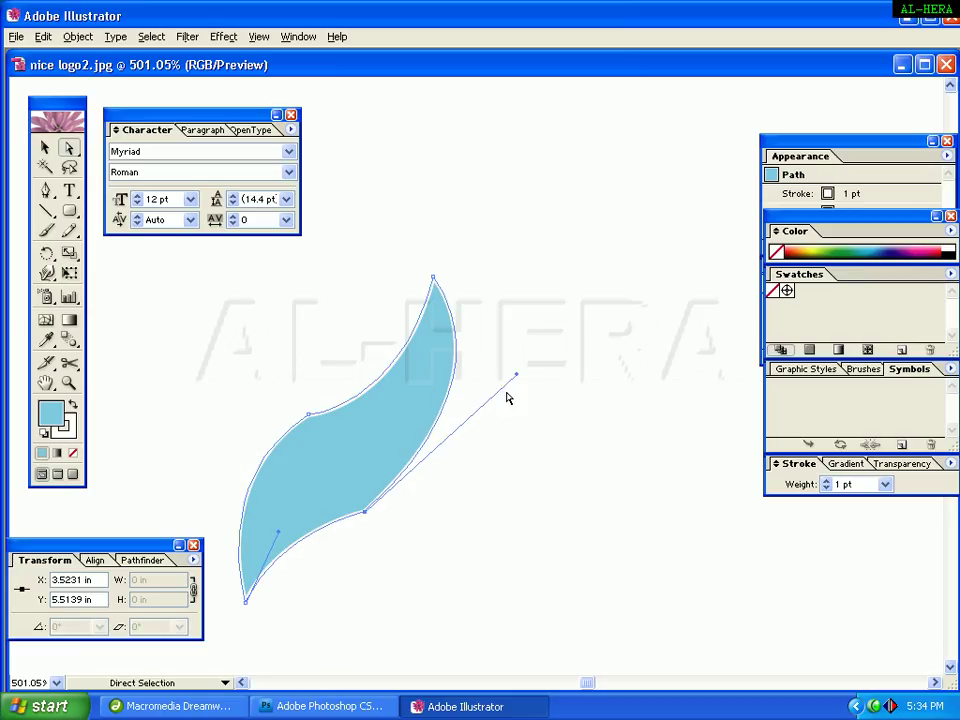
pyautogui.click(302, 419)
pyautogui.click(341, 459)
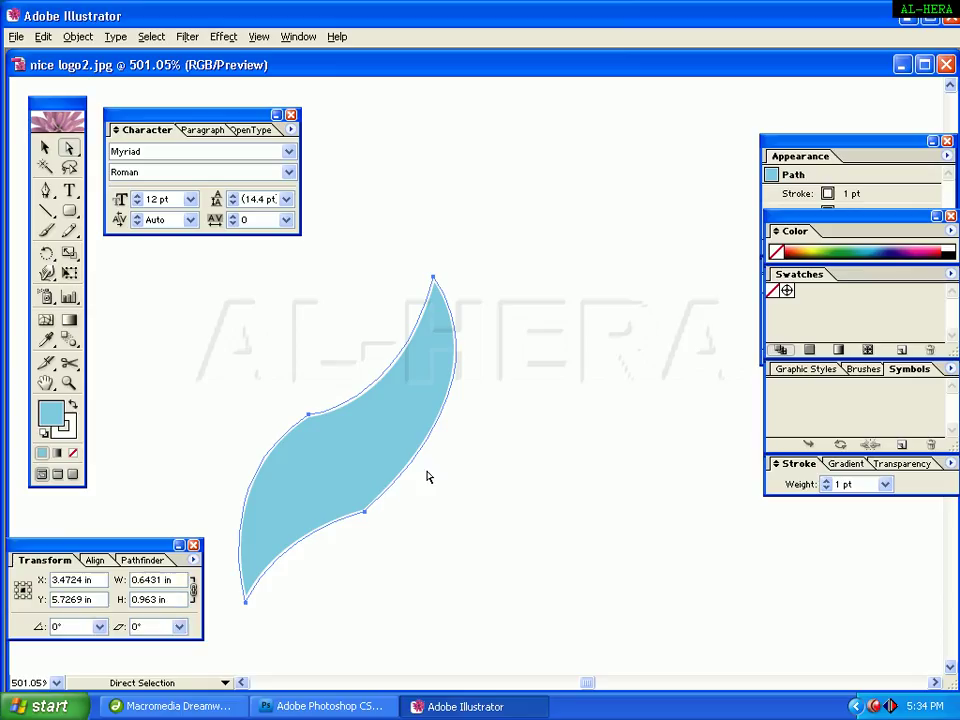
pyautogui.moveTo(482, 456); pyautogui.dragTo(394, 390)
pyautogui.hotkey('ctrl', '0')
pyautogui.click(542, 446)
pyautogui.click(358, 371)
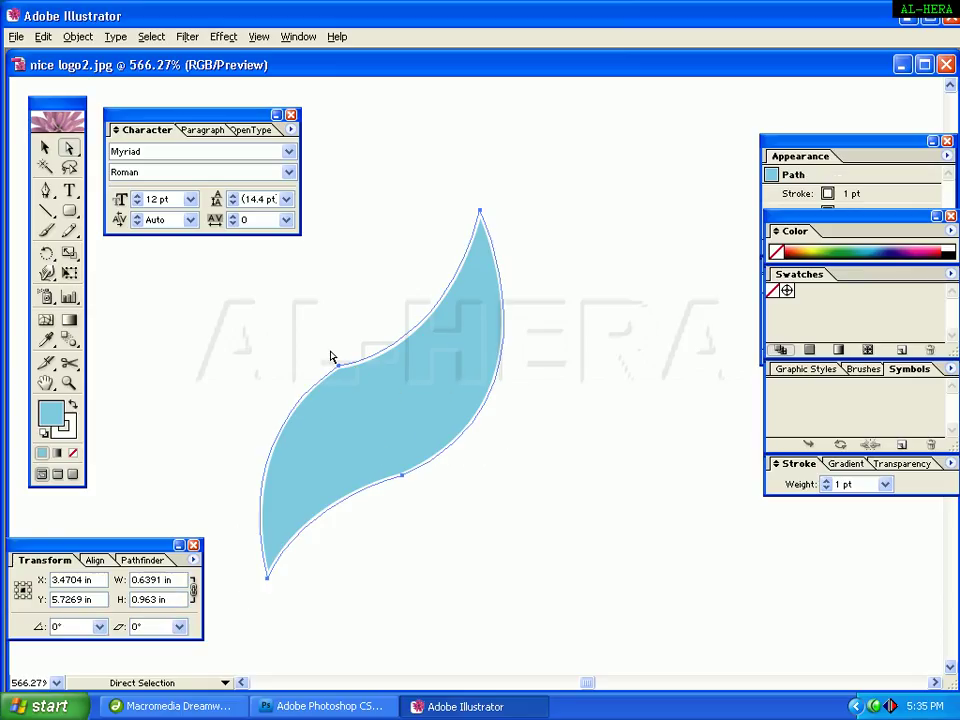
# - Smooth the flame's left side by adjusting the handles of the left anchor point and the top tip
pyautogui.click(313, 346)
pyautogui.click(354, 407)
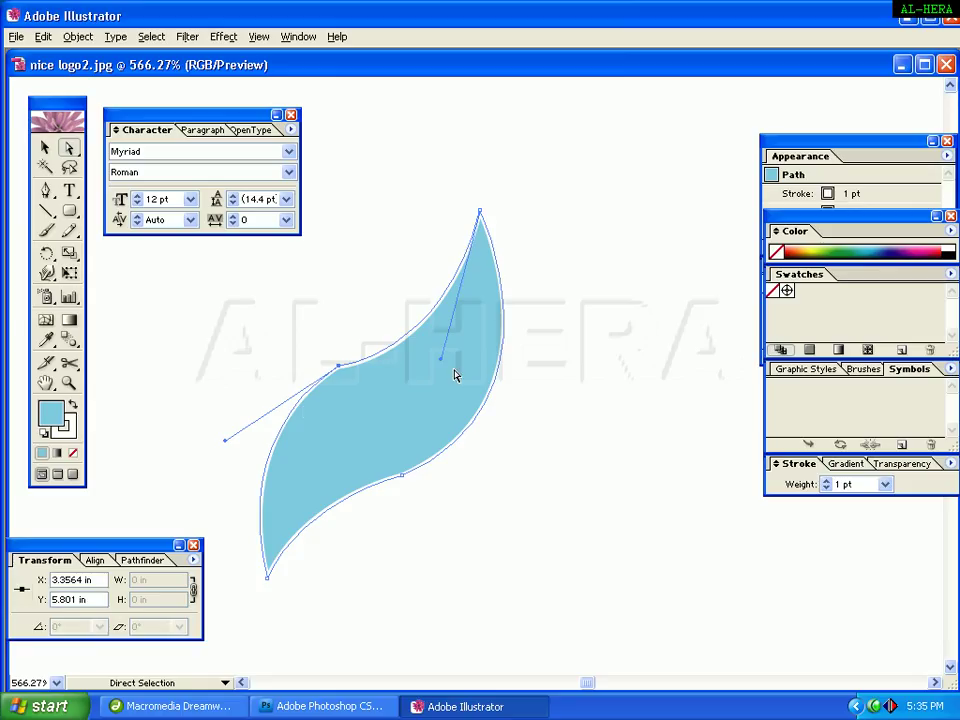
pyautogui.moveTo(226, 442); pyautogui.dragTo(222, 467)
pyautogui.click(300, 355)
pyautogui.click(358, 399)
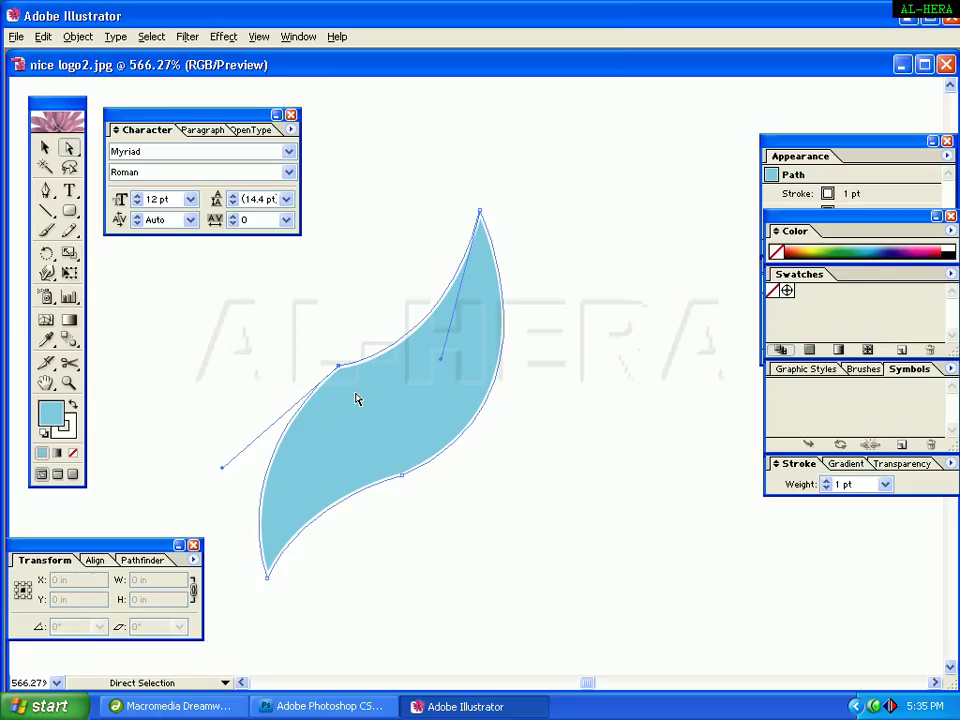
pyautogui.moveTo(440, 362); pyautogui.dragTo(476, 343)
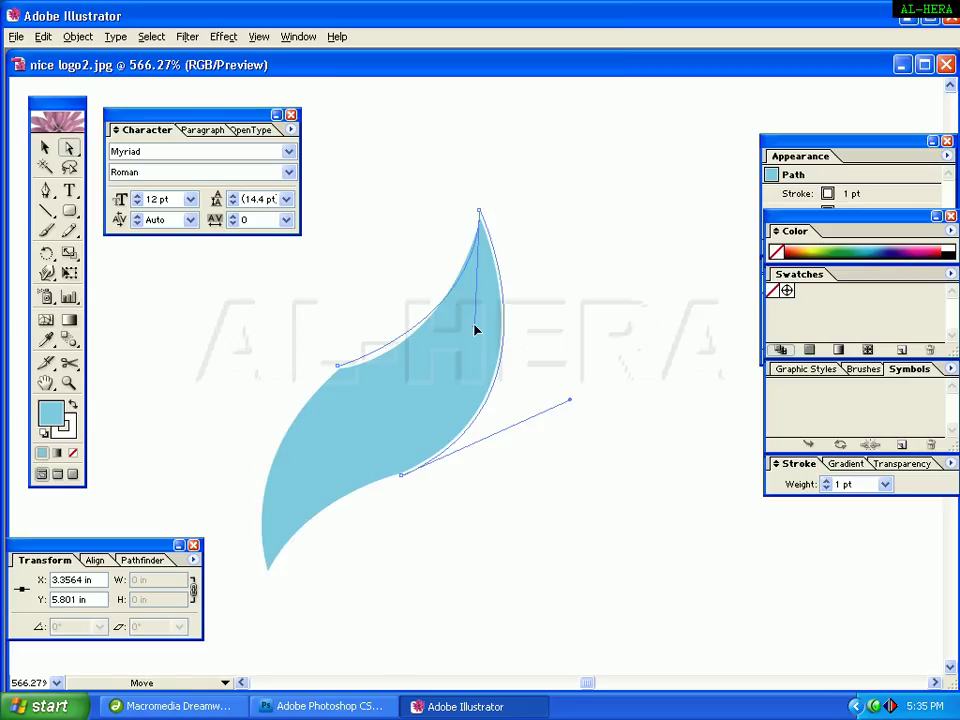
pyautogui.click(385, 285)
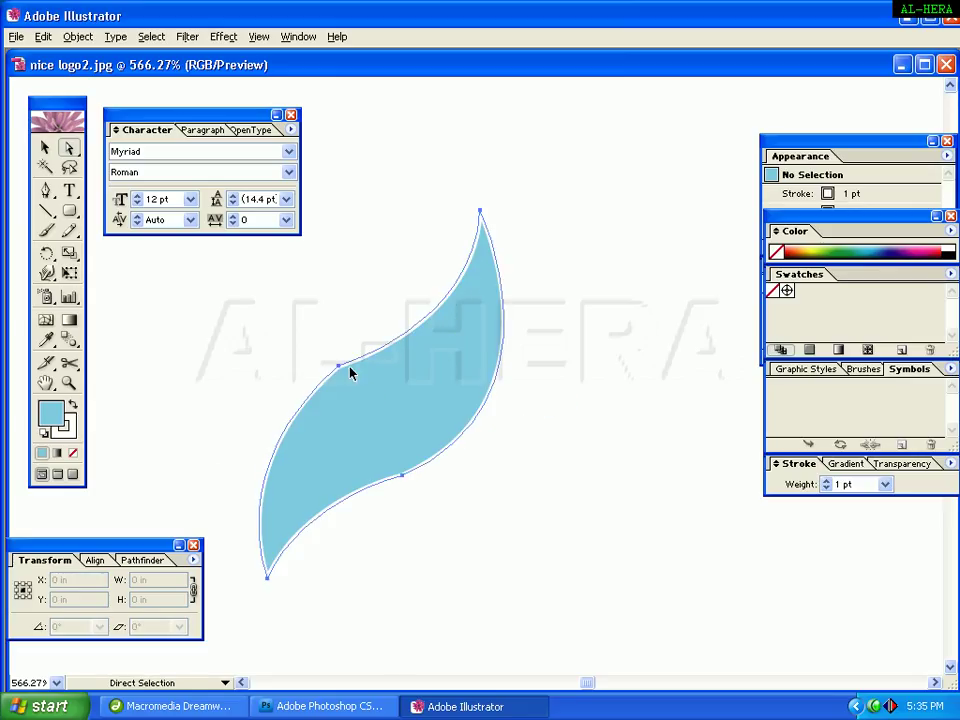
# - Activate the Selection tool and bring up the Layers panel, with the logo and flame both in view
pyautogui.hotkey('ctrl', '-')
pyautogui.hotkey('ctrl', '-')
pyautogui.hotkey('ctrl', '-')
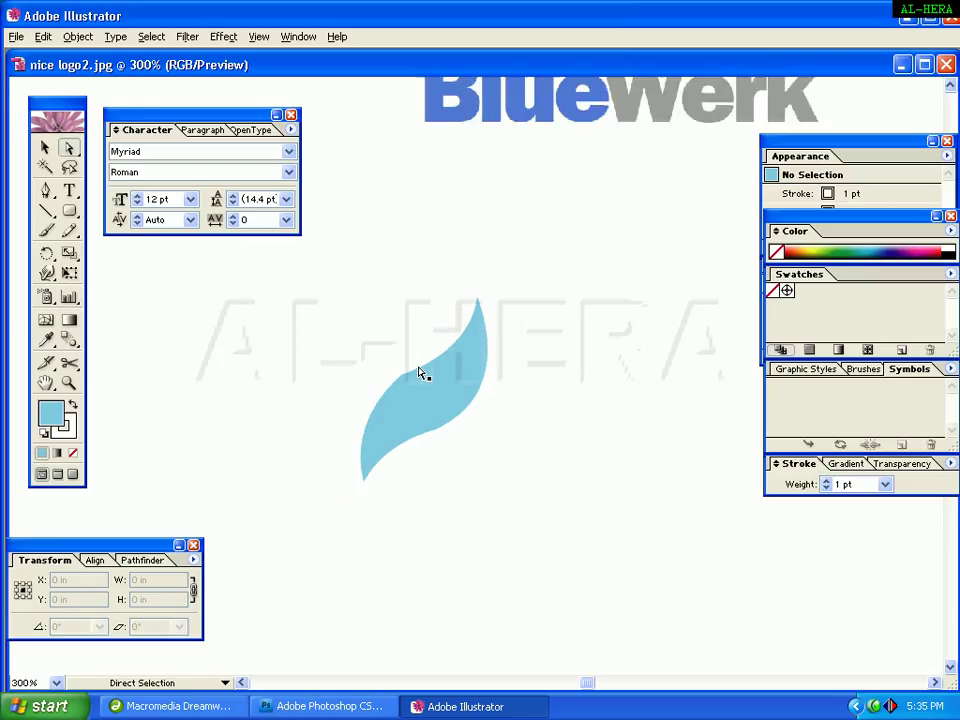
pyautogui.moveTo(419, 372); pyautogui.dragTo(399, 403)
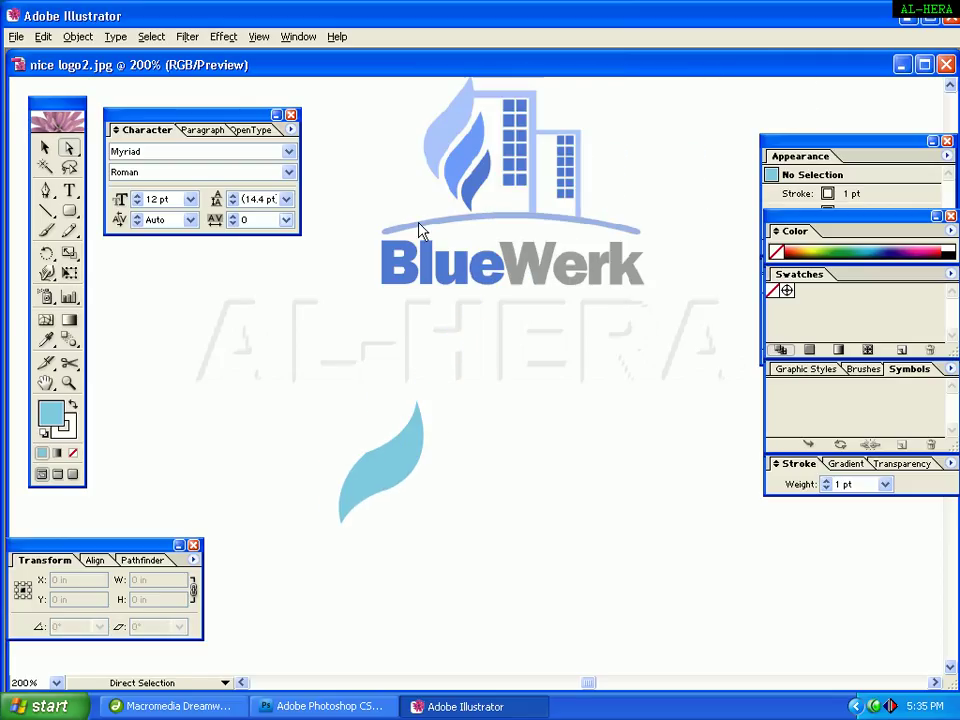
pyautogui.click(45, 148)
pyautogui.press('F7')
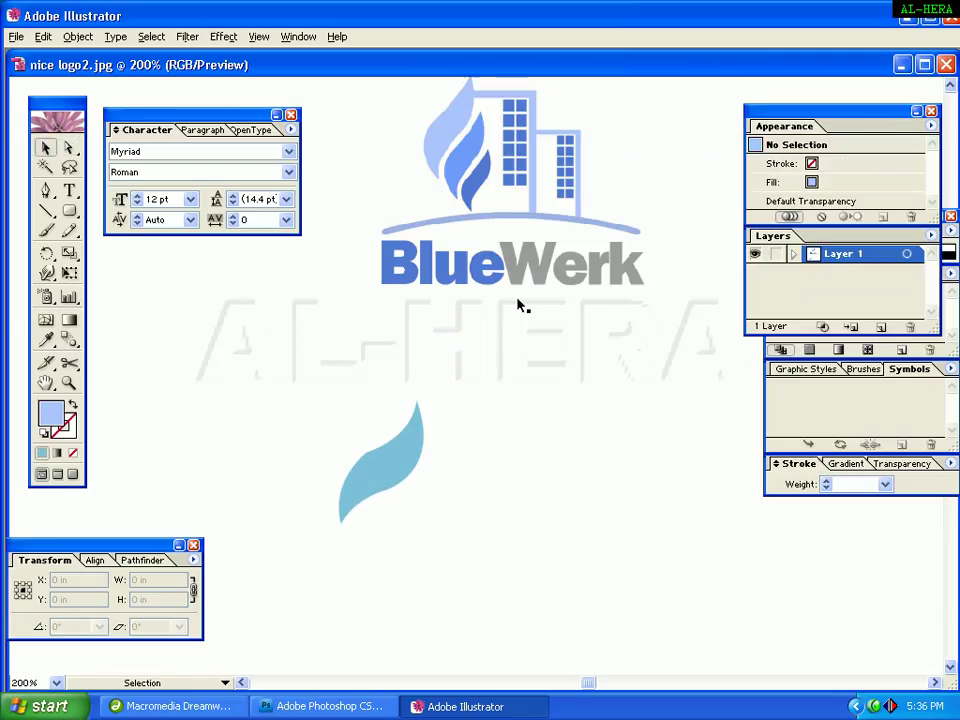
# - Leave the logo image deselected, activate the Eyedropper and copy the light-blue fill's hex code ABC5FD from the Color Picker
pyautogui.click(447, 141)
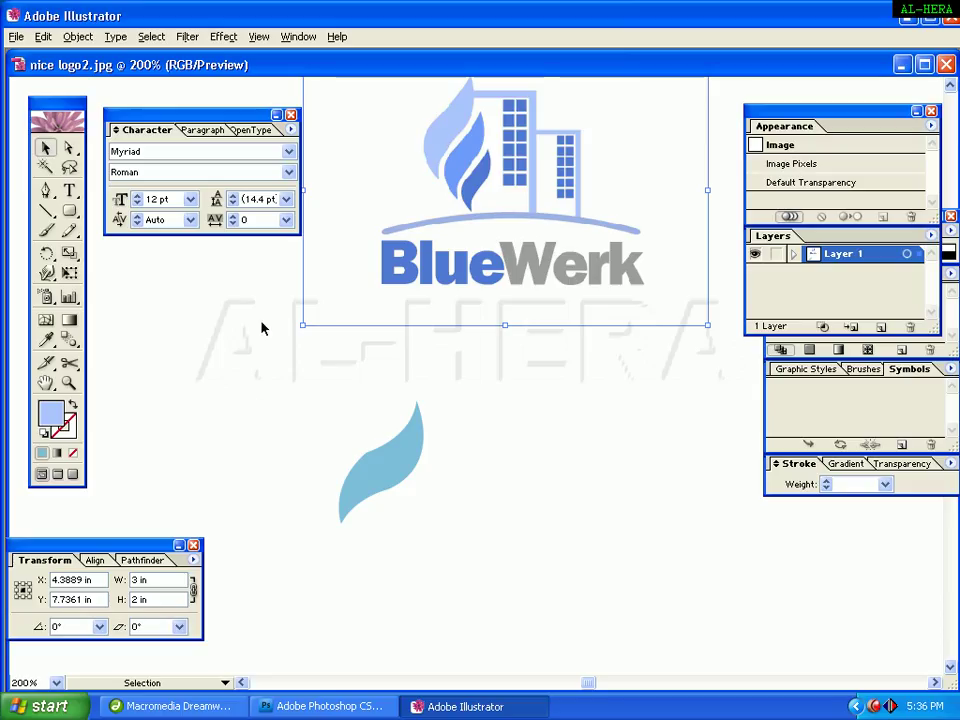
pyautogui.click(279, 302)
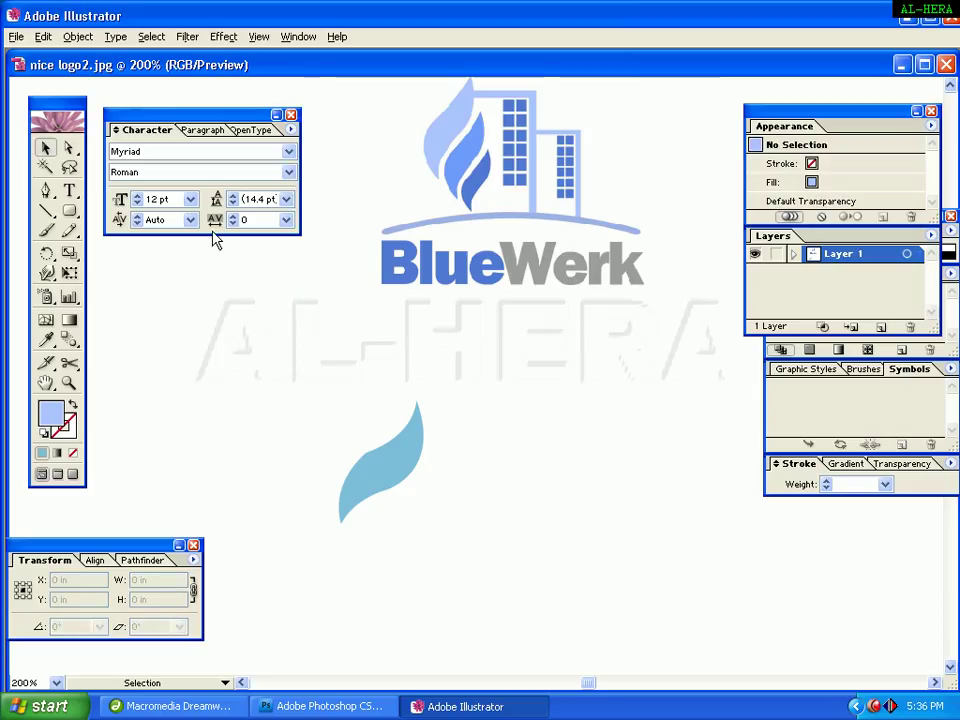
pyautogui.click(46, 340)
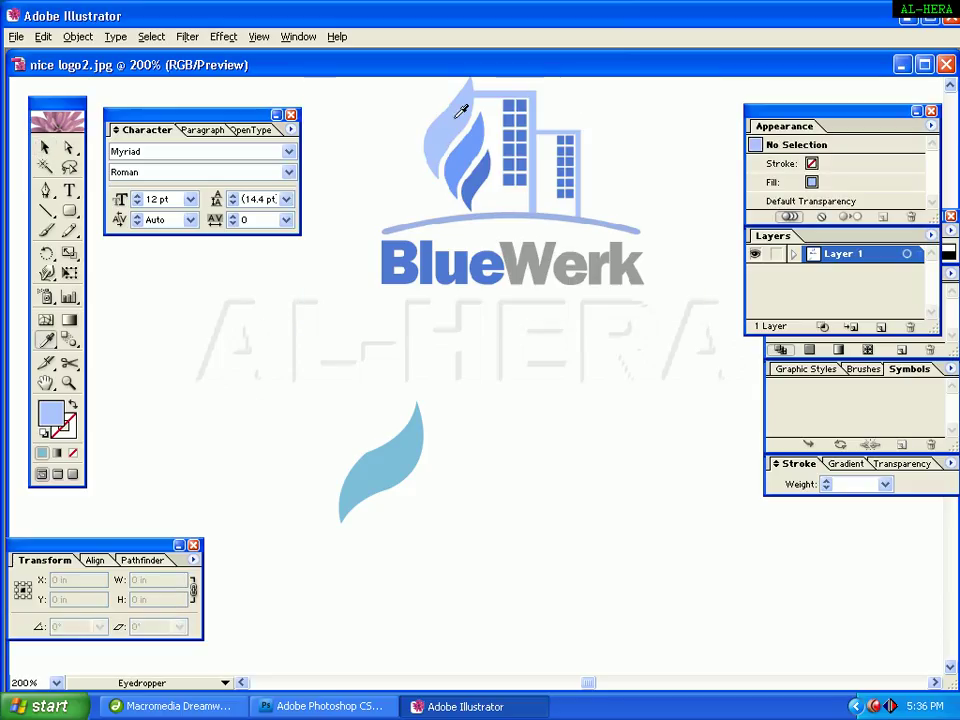
pyautogui.doubleClick(52, 416)
pyautogui.doubleClick(595, 452)
pyautogui.hotkey('ctrl', 'c')
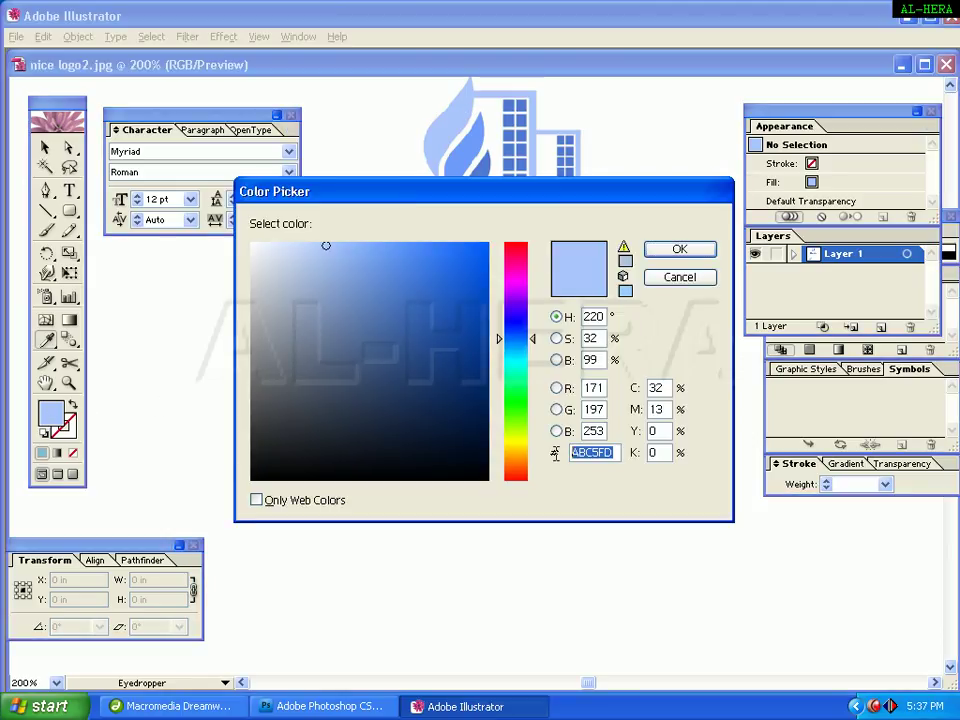
# - Close the Color Picker, select the flame, set its fill to hex ABC5FD and deselect it
pyautogui.click(684, 254)
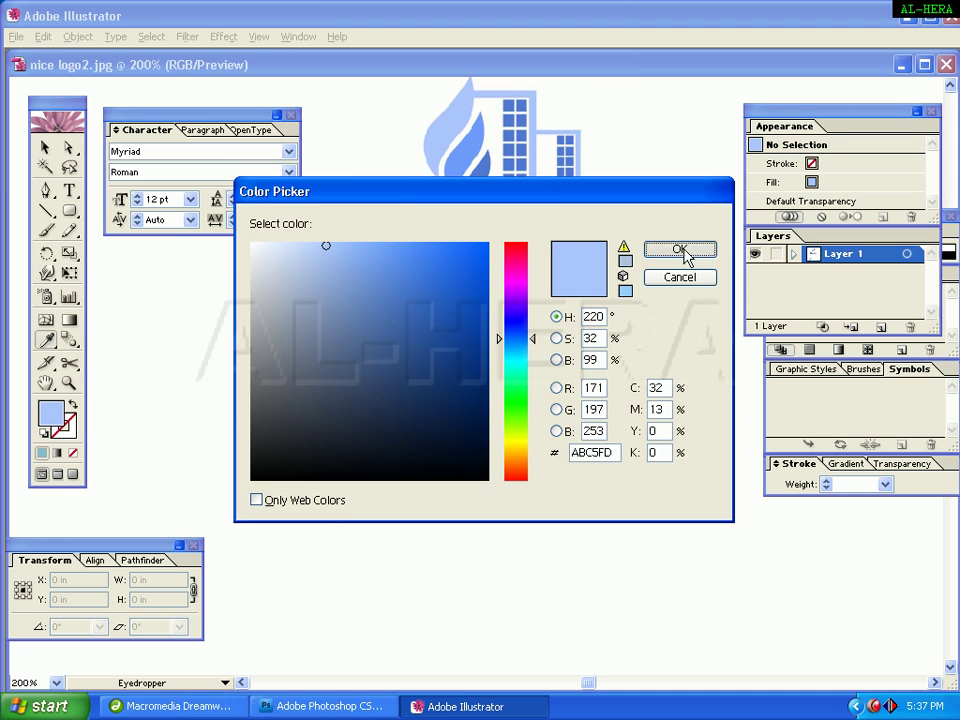
pyautogui.click(45, 147)
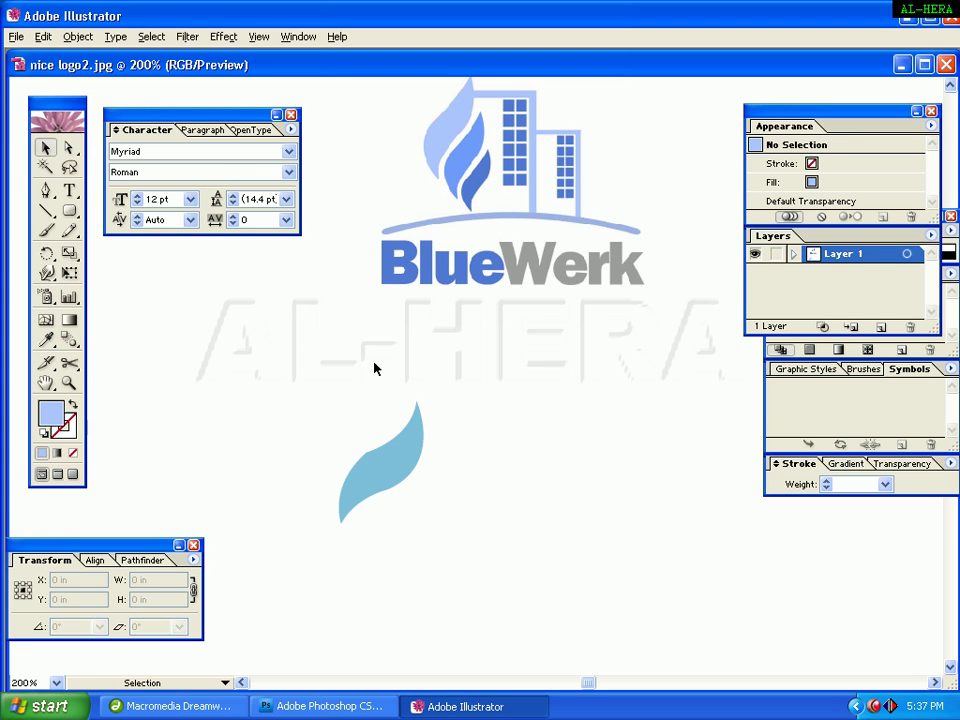
pyautogui.click(385, 455)
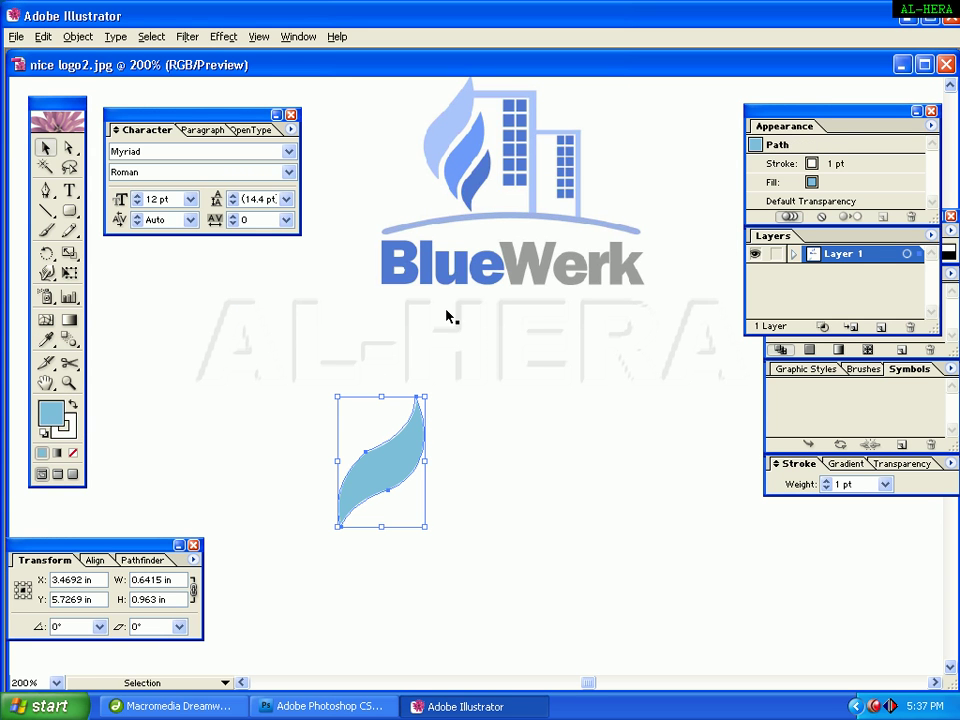
pyautogui.doubleClick(48, 416)
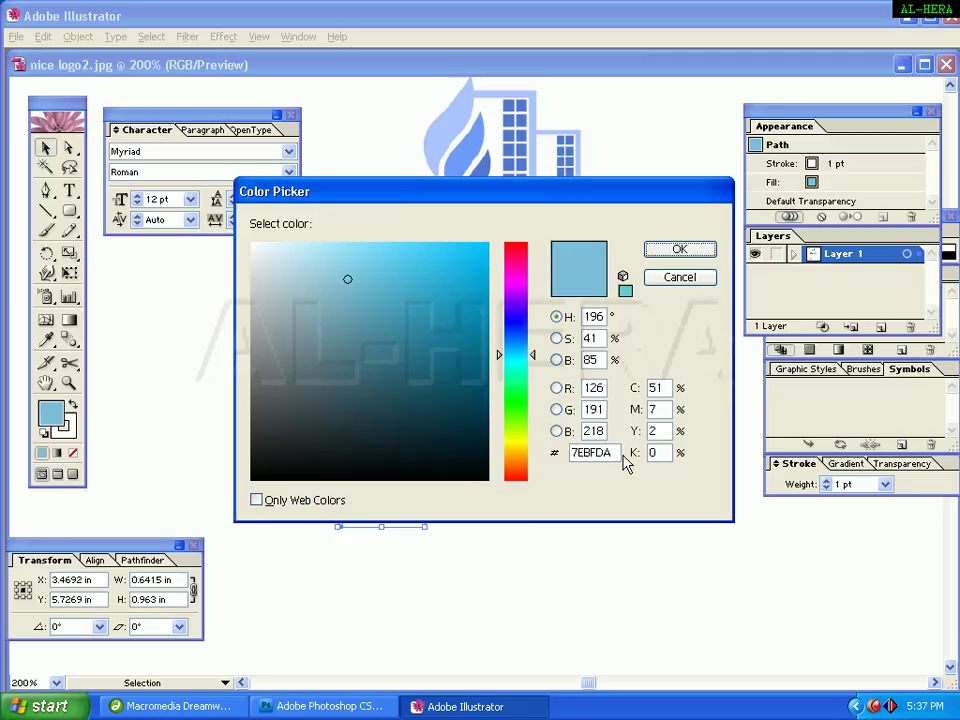
pyautogui.moveTo(614, 453); pyautogui.dragTo(566, 453)
pyautogui.hotkey('ctrl', 'v')
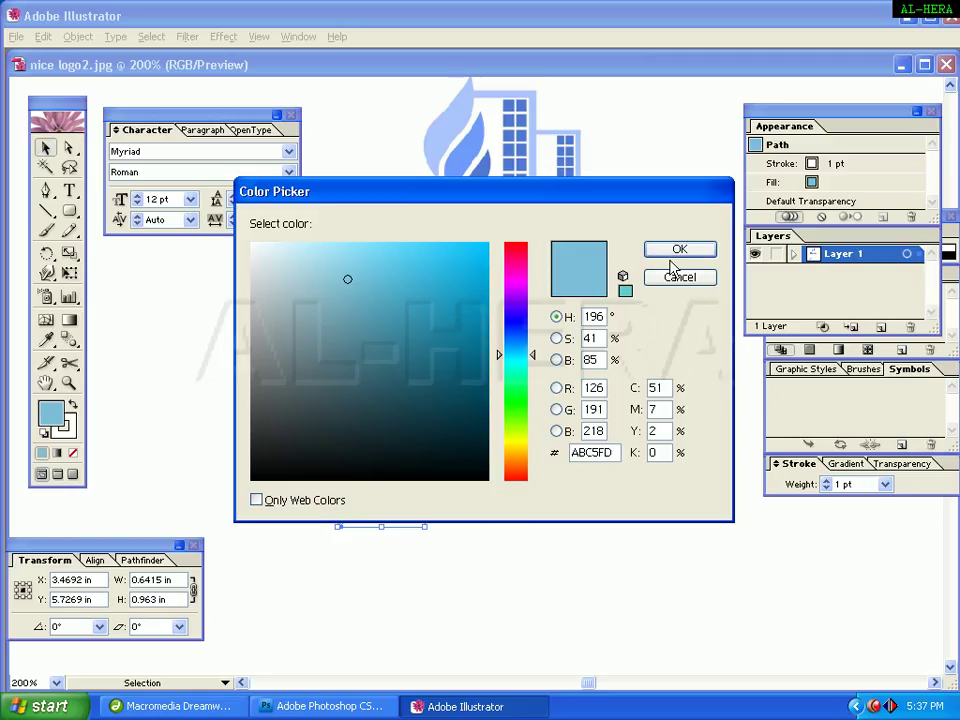
pyautogui.click(673, 252)
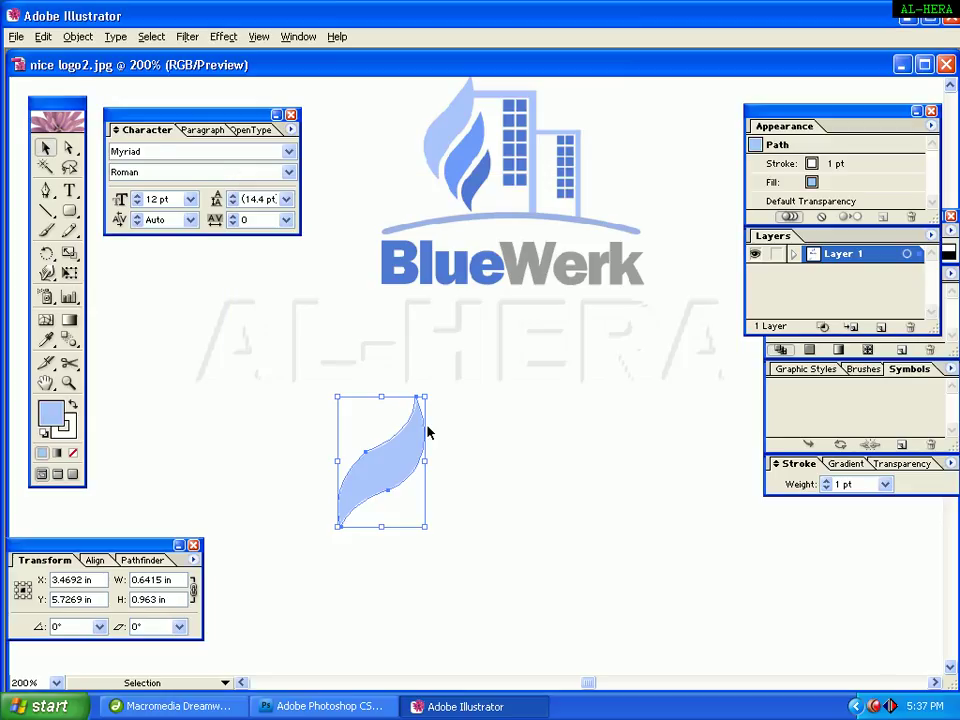
pyautogui.click(413, 461)
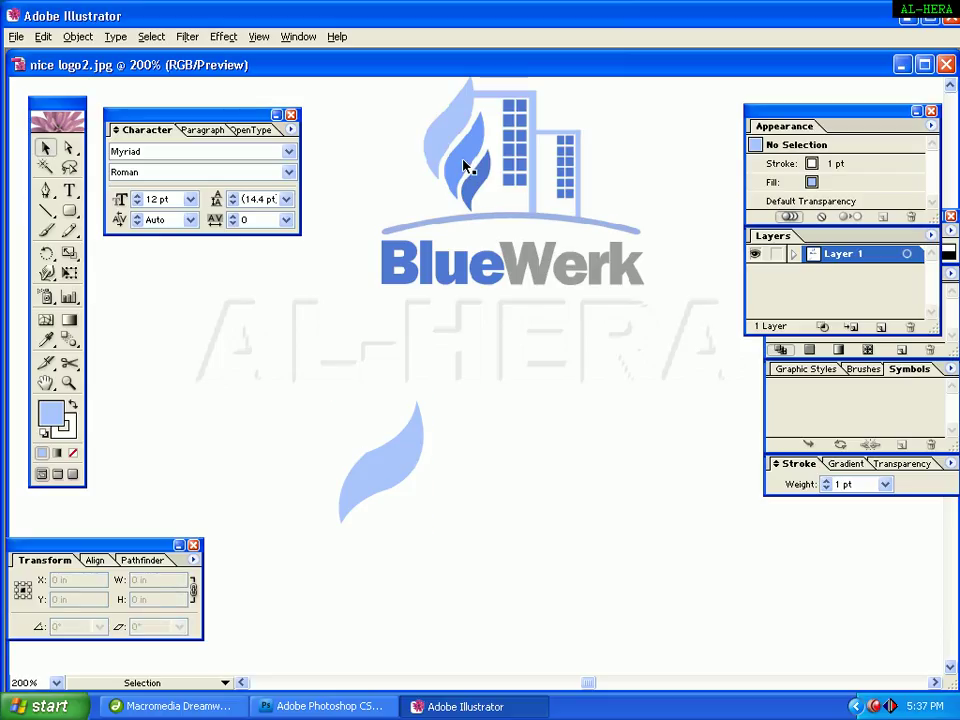
# - Scale the flame down slightly, duplicate it to its lower right and shrink the copy to about 0.36 × 0.55 in
pyautogui.click(380, 478)
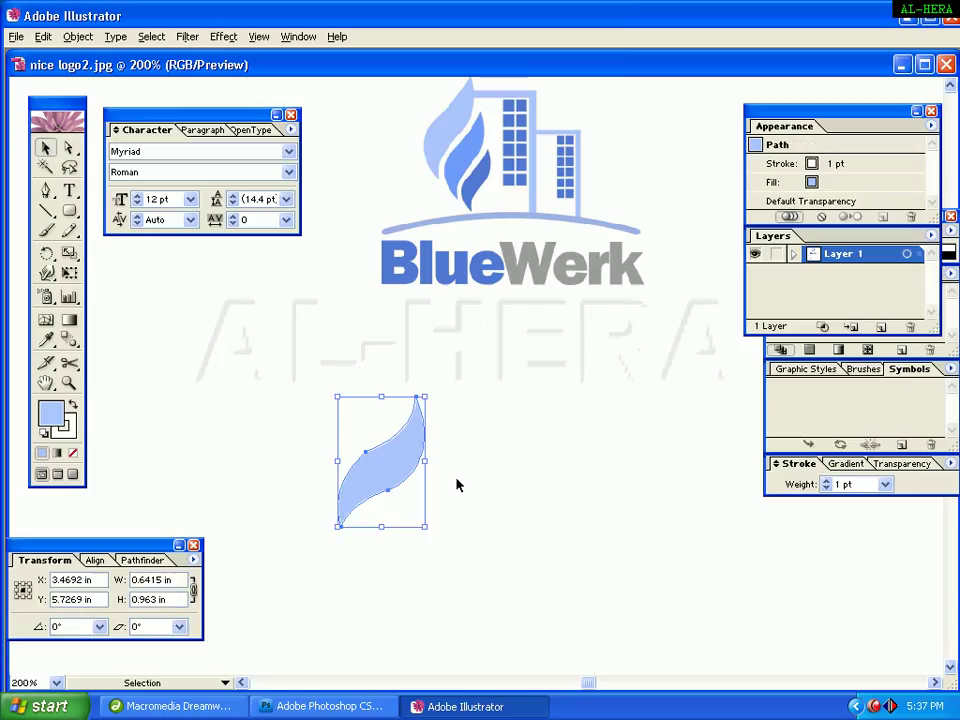
pyautogui.moveTo(426, 396); pyautogui.dragTo(416, 410)
pyautogui.click(416, 461)
pyautogui.moveTo(399, 465); pyautogui.dragTo(430, 486)
pyautogui.moveTo(446, 432); pyautogui.dragTo(434, 444)
pyautogui.click(484, 455)
pyautogui.click(434, 480)
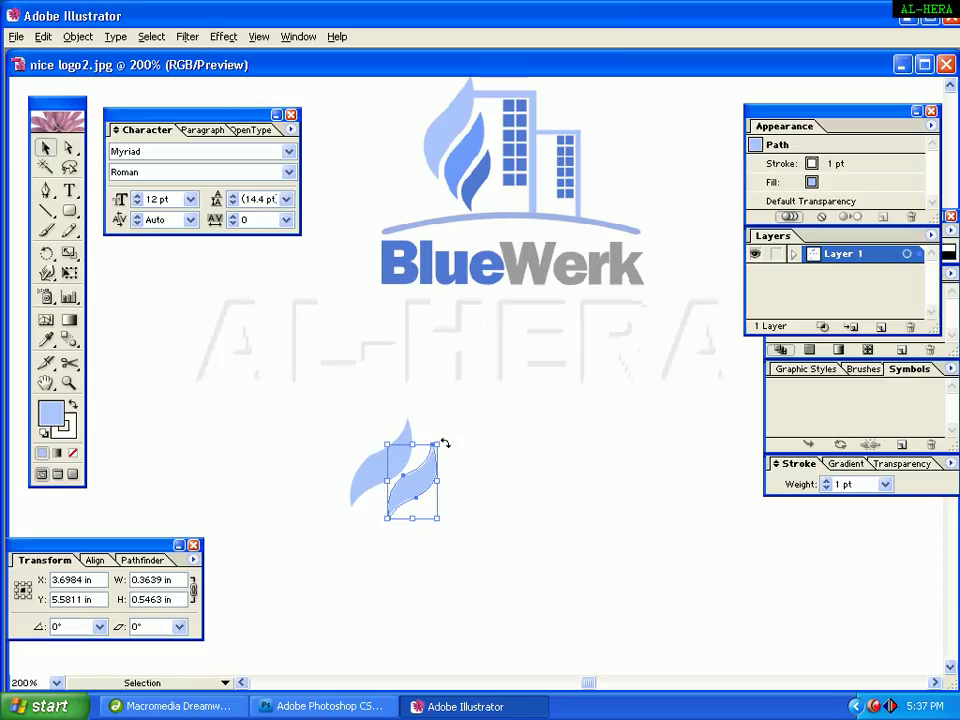
# - Rotate the smaller flame copy slightly clockwise and shift it down and left beneath the large flame
pyautogui.moveTo(445, 442); pyautogui.dragTo(452, 450)
pyautogui.click(465, 454)
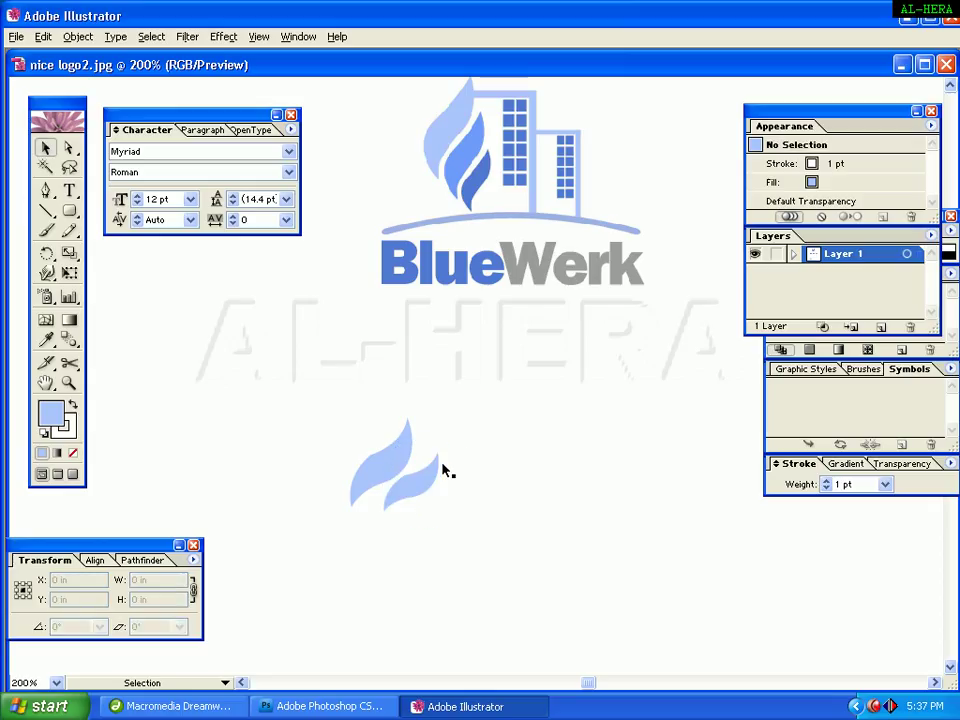
pyautogui.click(438, 465)
pyautogui.click(448, 446)
pyautogui.click(439, 463)
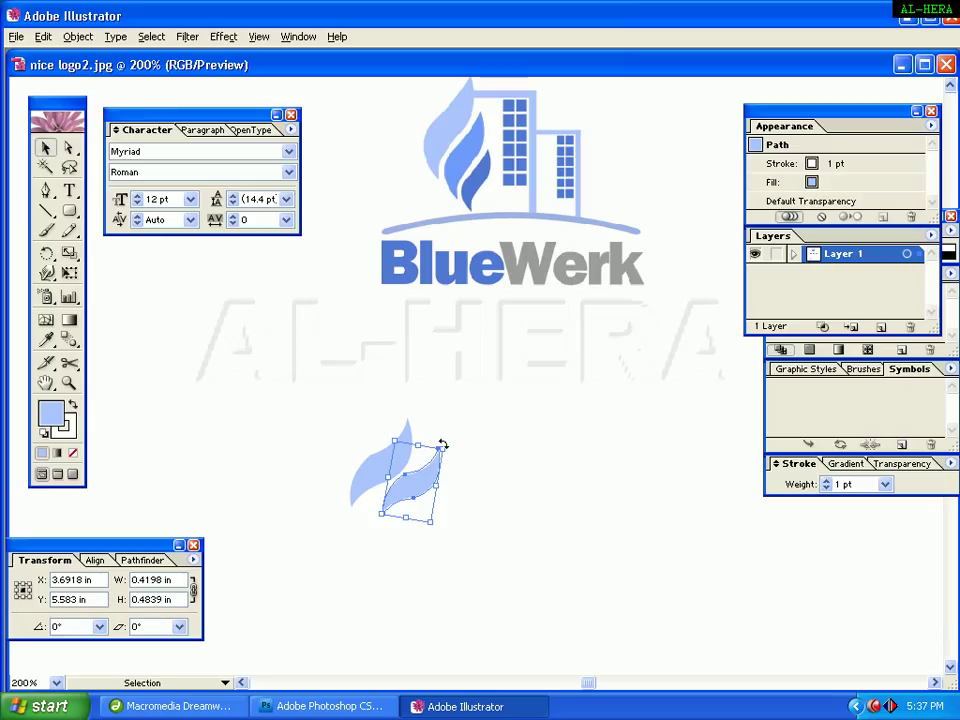
pyautogui.moveTo(441, 445); pyautogui.dragTo(441, 444)
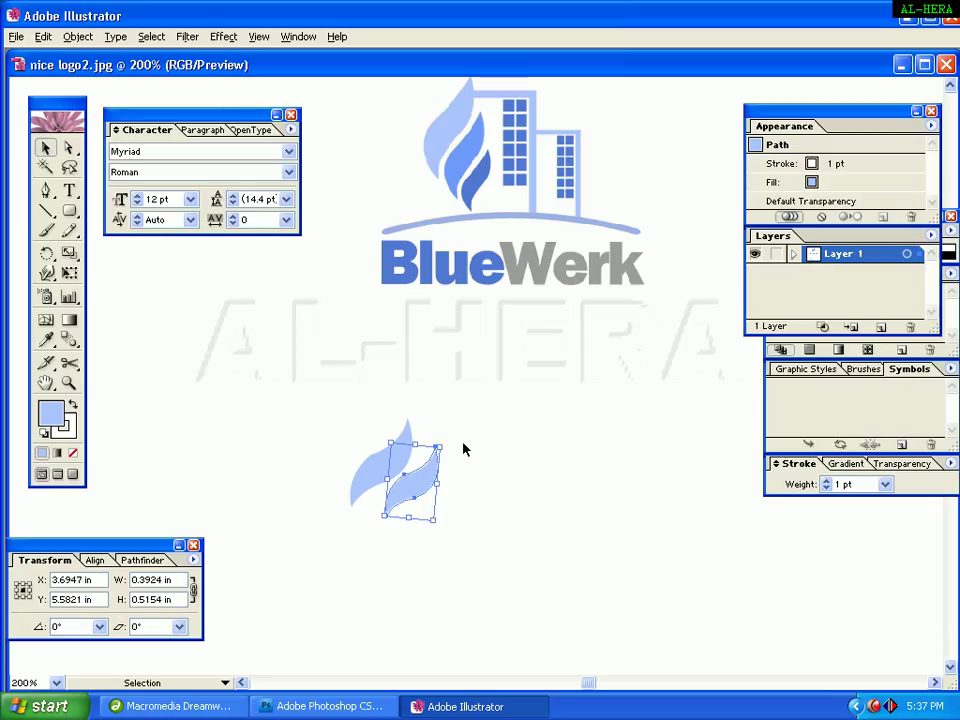
pyautogui.click(463, 448)
pyautogui.click(421, 479)
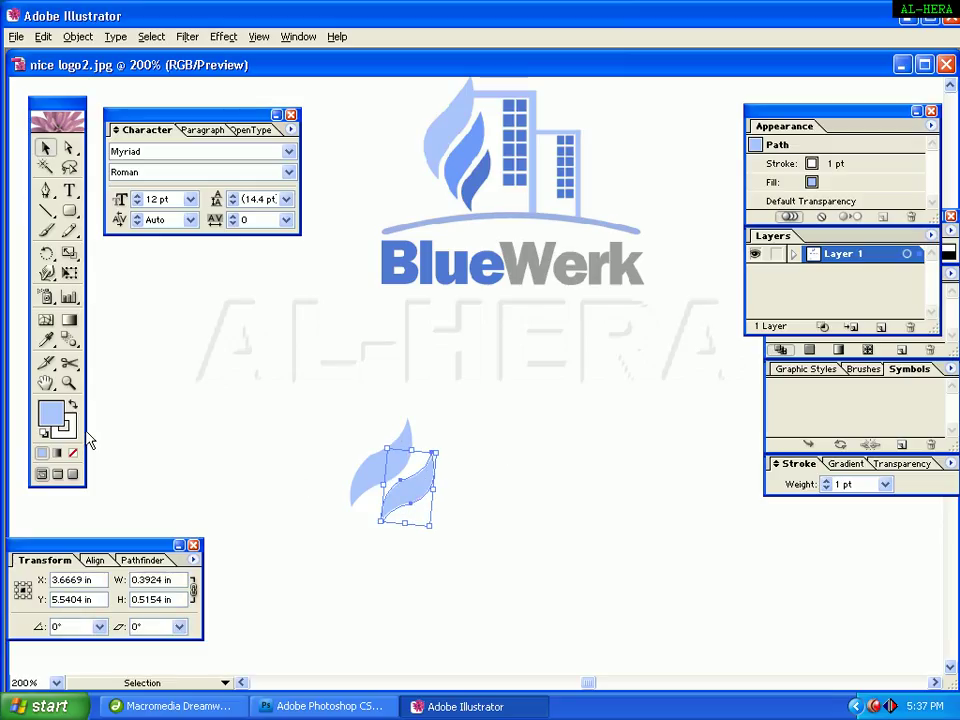
# - Recolour the second flame with a slightly darker blue fill, hex 89AFF4, and deselect it
pyautogui.doubleClick(51, 413)
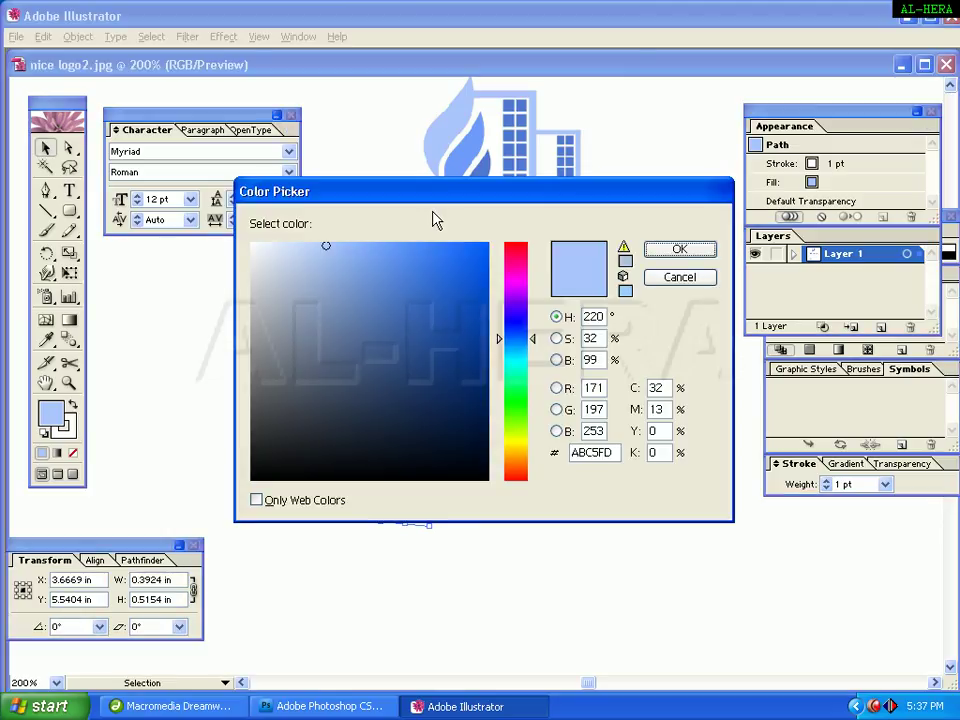
pyautogui.click(349, 254)
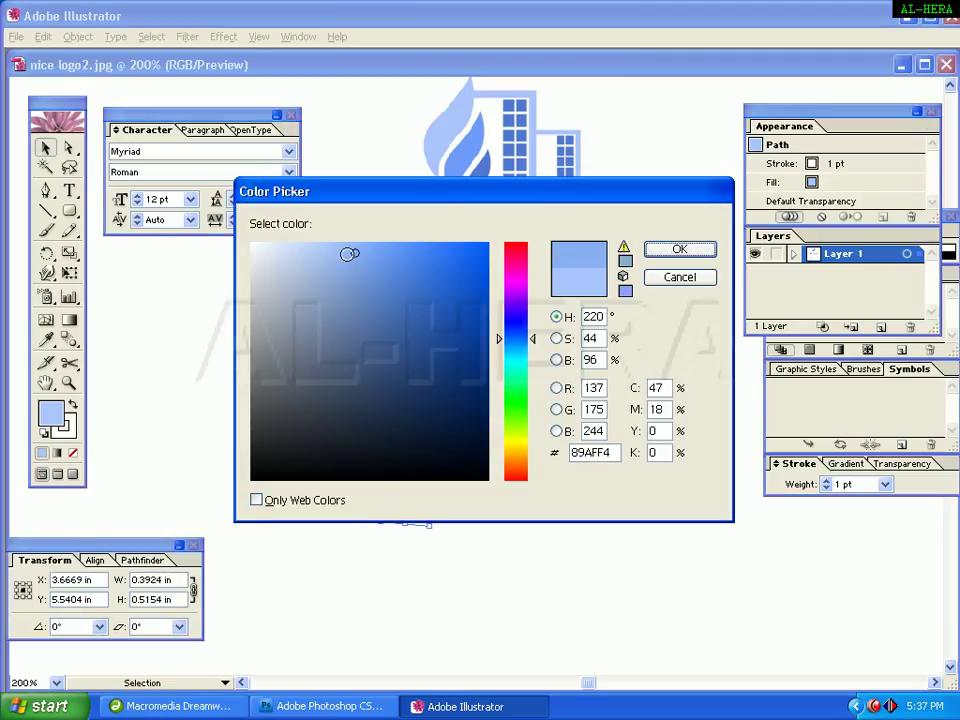
pyautogui.click(673, 254)
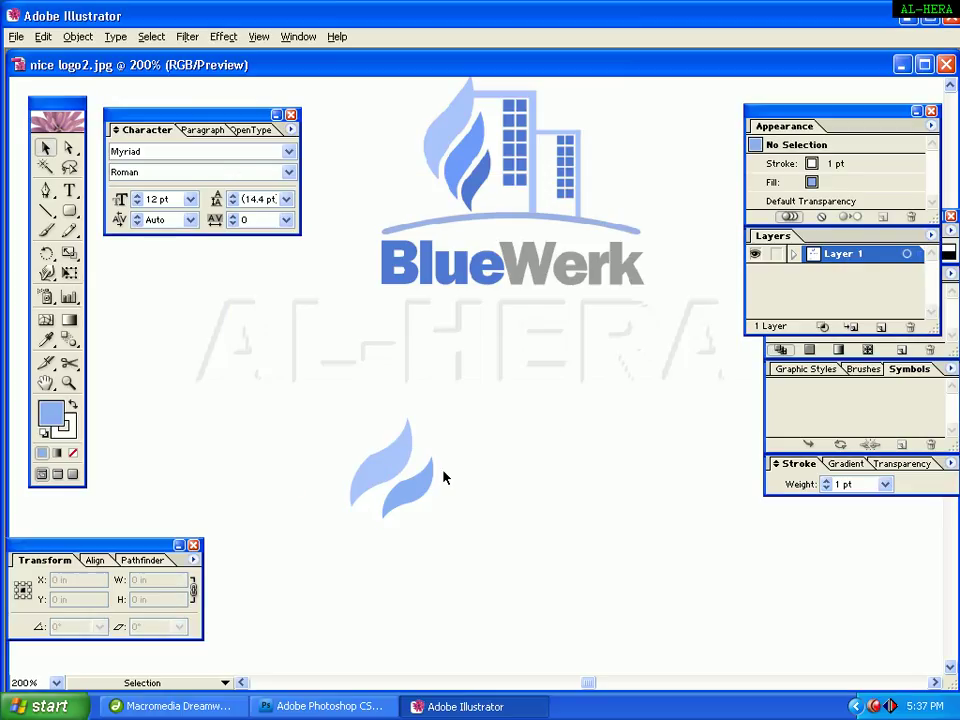
# - Move the second flame slightly left, duplicate it below and shrink the copy to about 0.26 × 0.35 in, tucked under it
pyautogui.moveTo(426, 452); pyautogui.dragTo(423, 526)
pyautogui.click(431, 497)
pyautogui.click(402, 500)
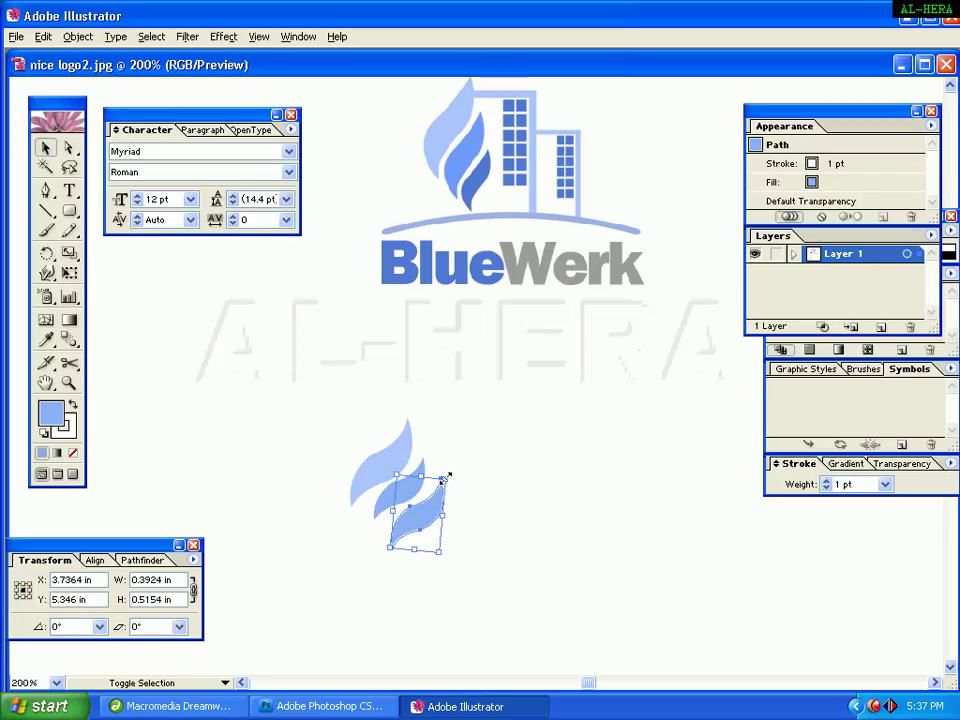
pyautogui.moveTo(446, 478)
pyautogui.mouseDown()
pyautogui.moveTo(435, 489)
pyautogui.moveTo(469, 489)
pyautogui.moveTo(431, 484)
pyautogui.moveTo(436, 490)
pyautogui.mouseUp()
pyautogui.click(452, 549)
pyautogui.click(421, 530)
pyautogui.moveTo(442, 518); pyautogui.dragTo(429, 510)
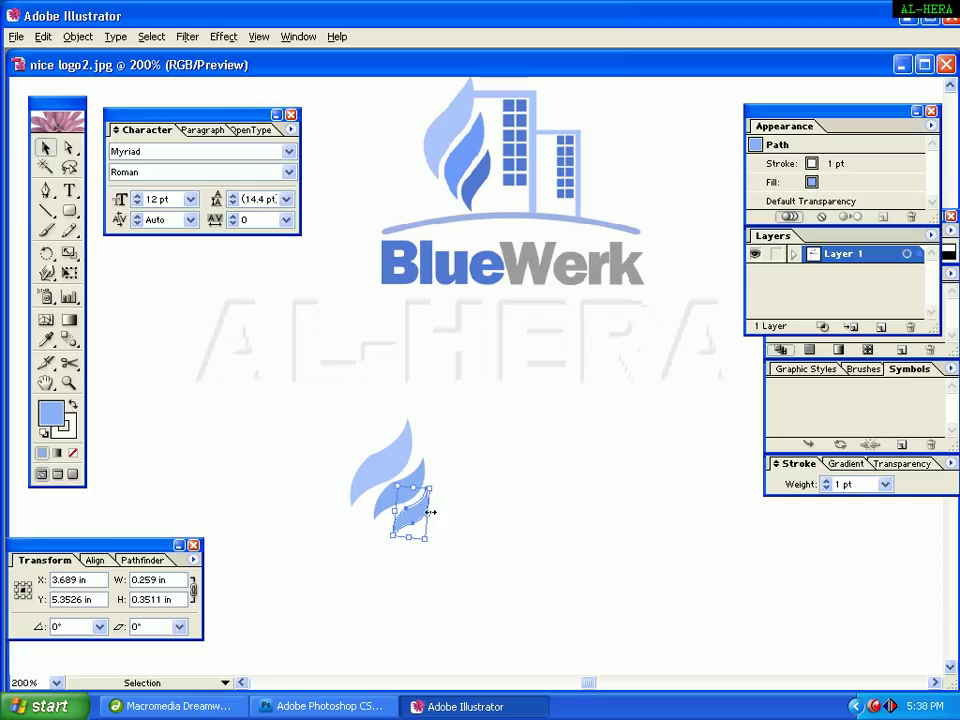
# - Fill the smallest flame with the darker blue 5085D3 and deselect it
pyautogui.doubleClick(46, 412)
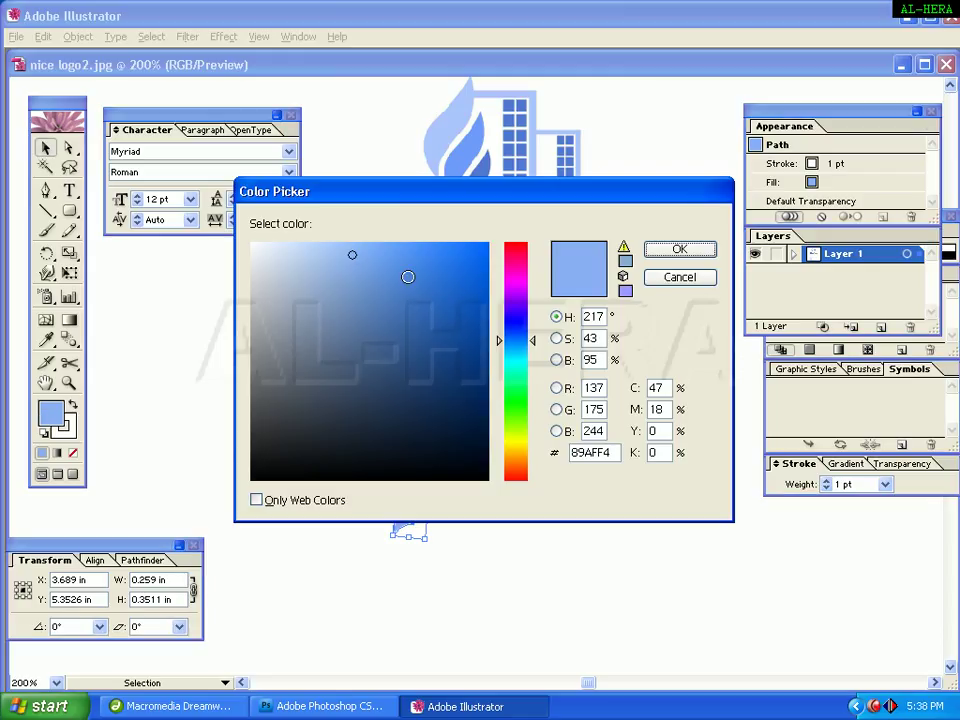
pyautogui.moveTo(405, 272)
pyautogui.mouseDown()
pyautogui.moveTo(396, 242)
pyautogui.moveTo(427, 240)
pyautogui.moveTo(394, 255)
pyautogui.moveTo(399, 281)
pyautogui.mouseUp()
pyautogui.press('Return')
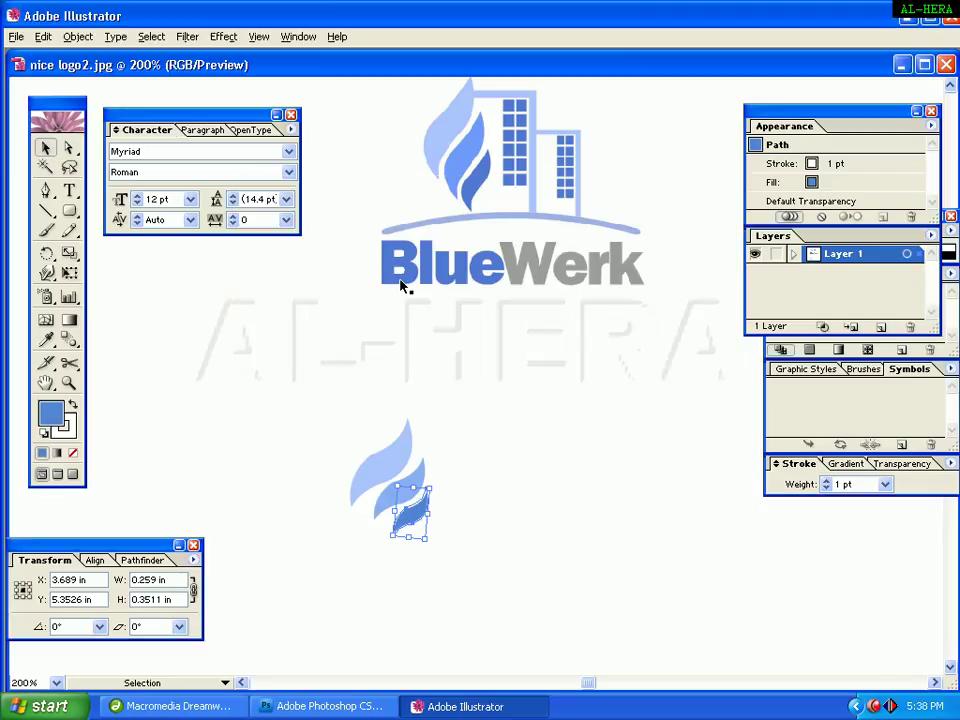
pyautogui.click(493, 502)
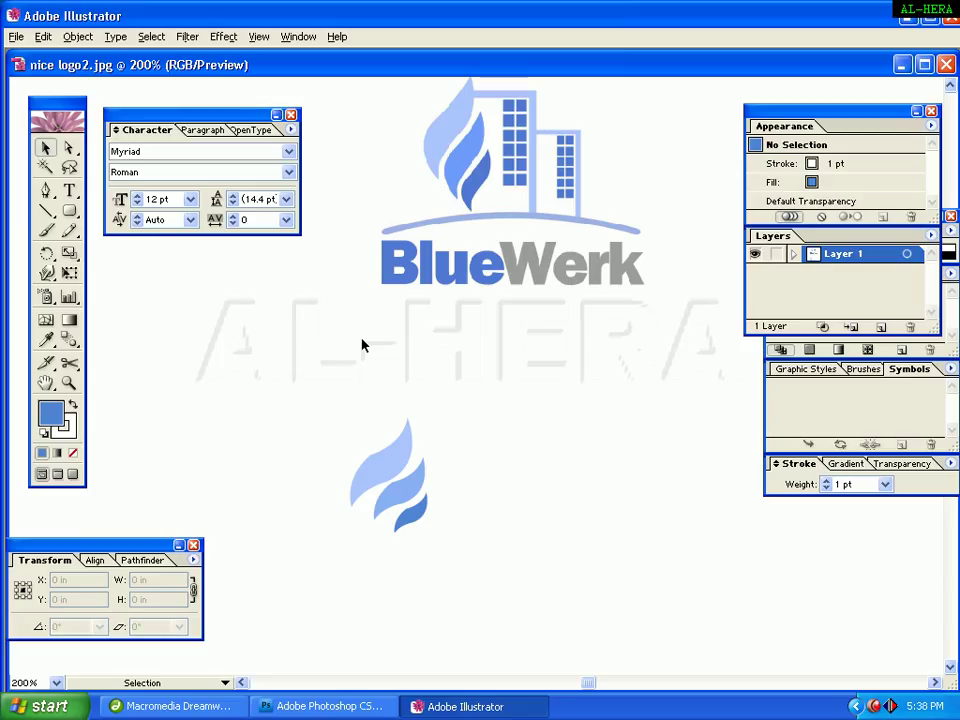
# - Activate the Pen tool and set the fill colour to light blue, hex 88BEFF
pyautogui.press('space')
pyautogui.moveTo(487, 445)
pyautogui.mouseDown()
pyautogui.moveTo(495, 429)
pyautogui.moveTo(474, 447)
pyautogui.mouseUp()
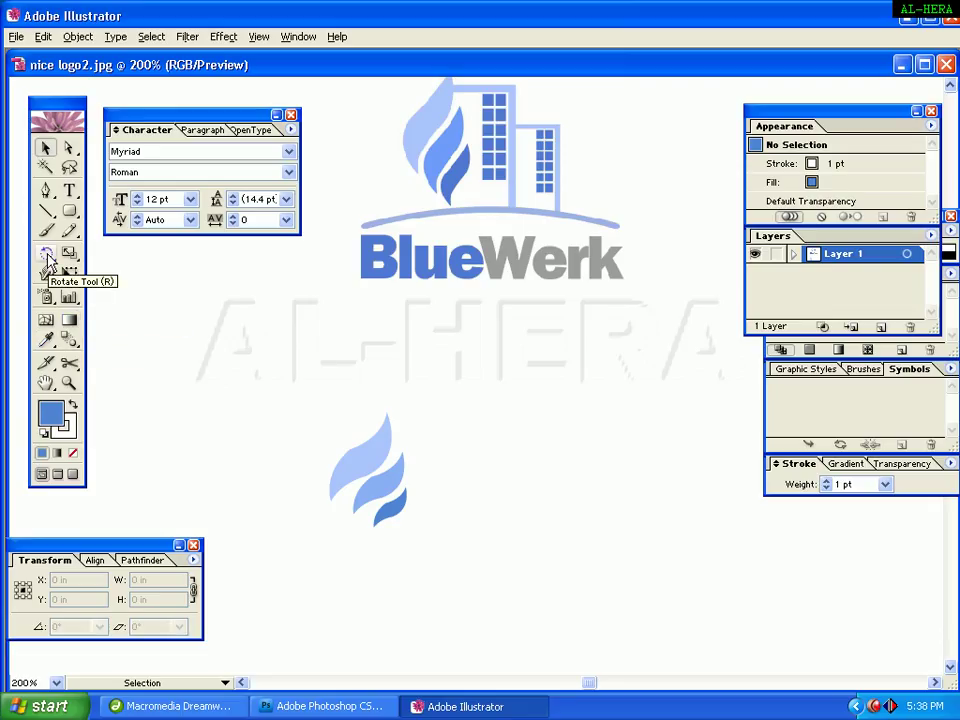
pyautogui.click(46, 190)
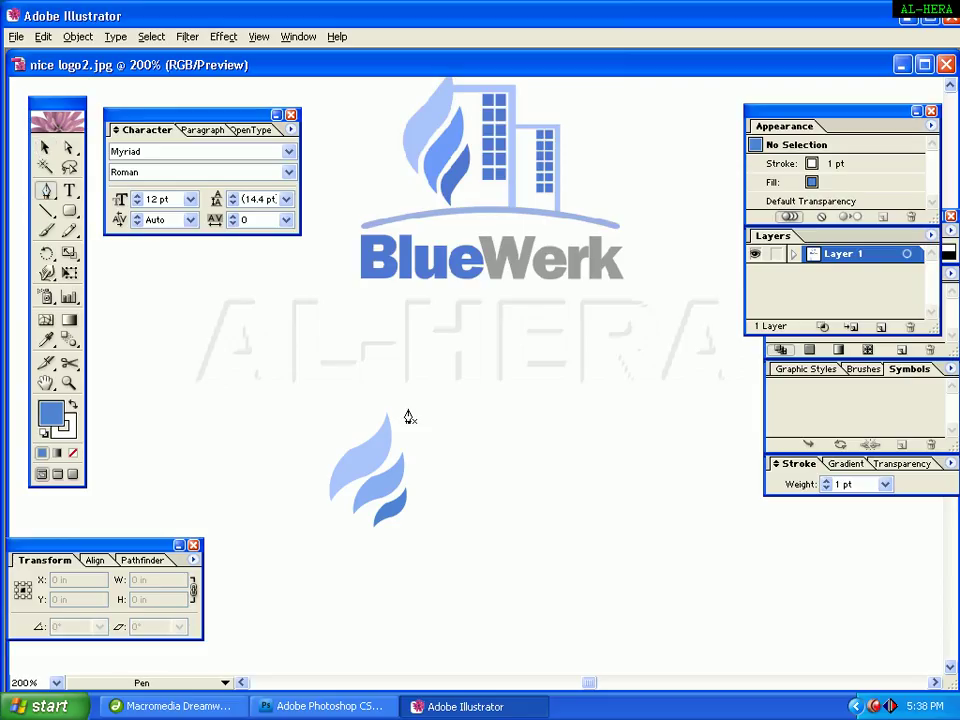
pyautogui.doubleClick(50, 425)
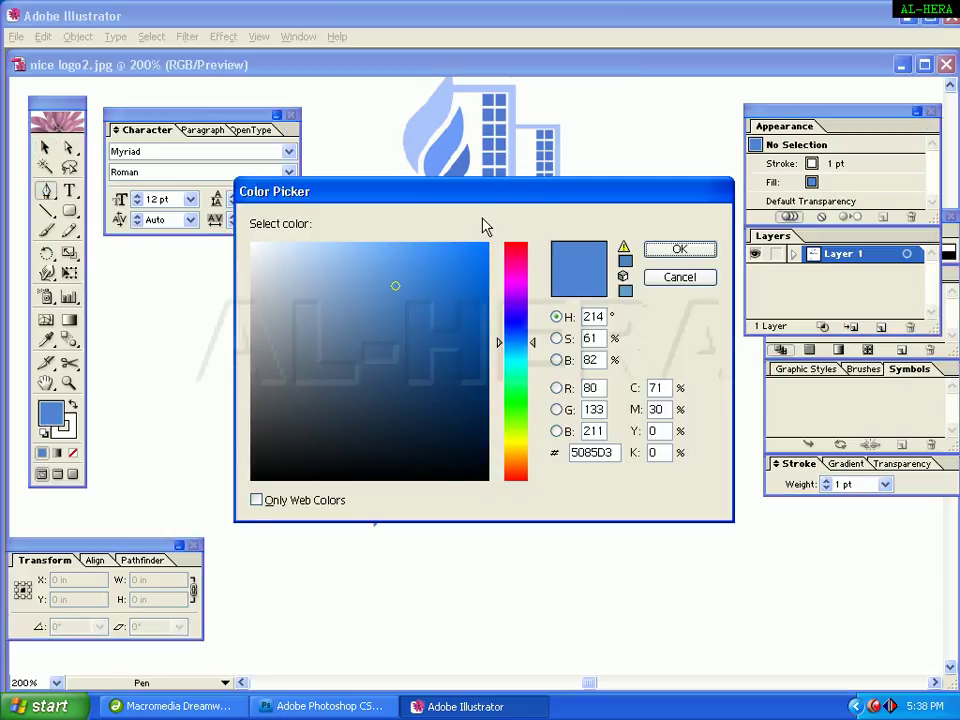
pyautogui.moveTo(483, 195); pyautogui.dragTo(681, 201)
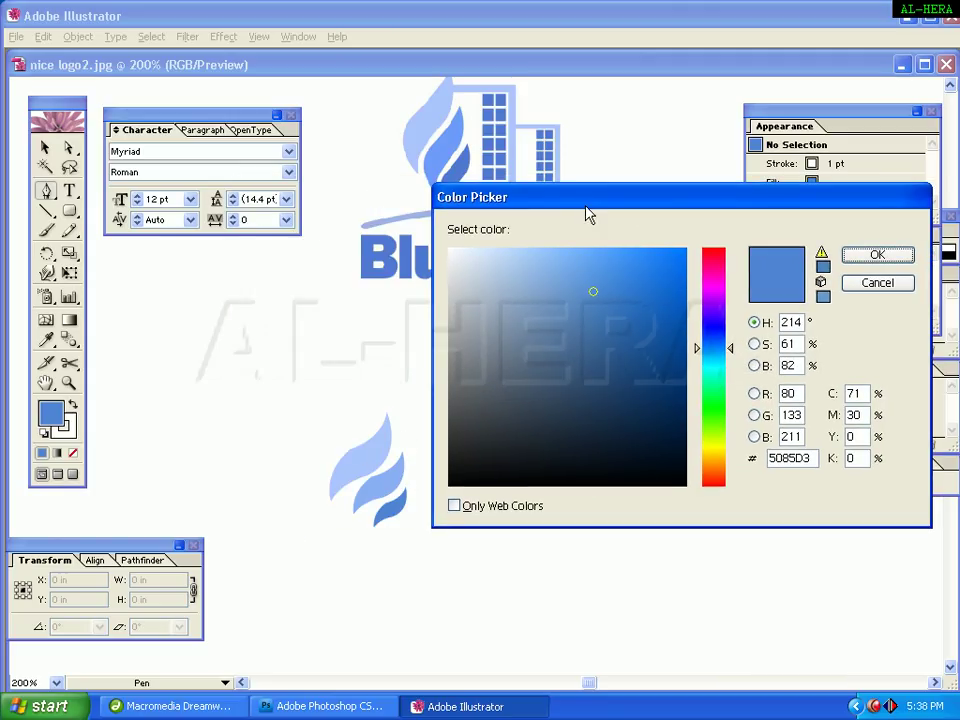
pyautogui.moveTo(590, 215); pyautogui.dragTo(568, 274)
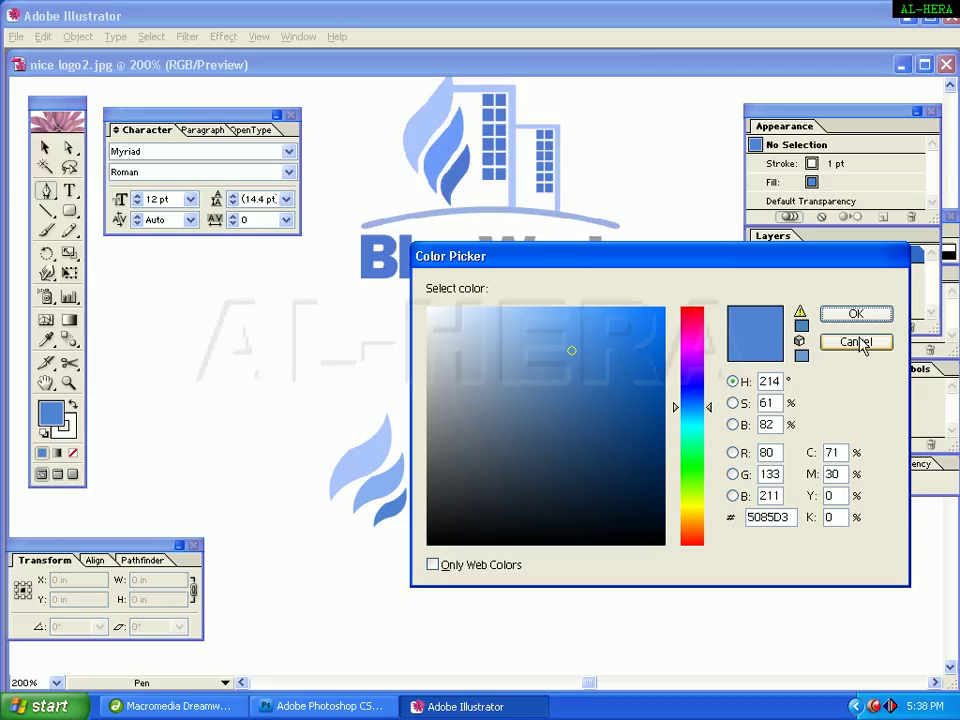
pyautogui.moveTo(536, 340); pyautogui.dragTo(541, 310)
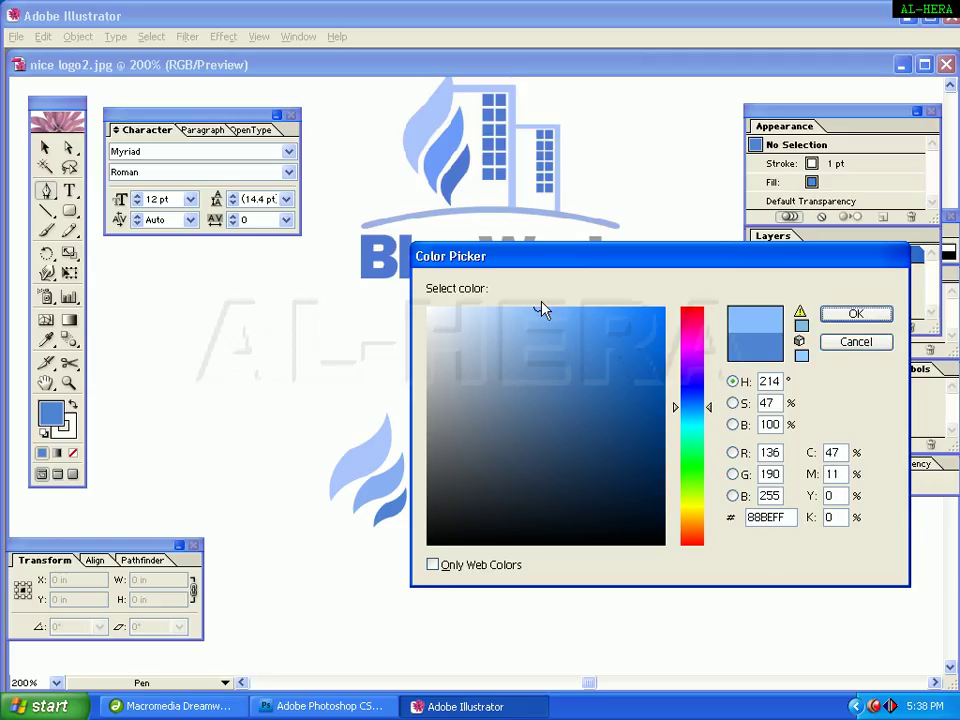
pyautogui.click(868, 316)
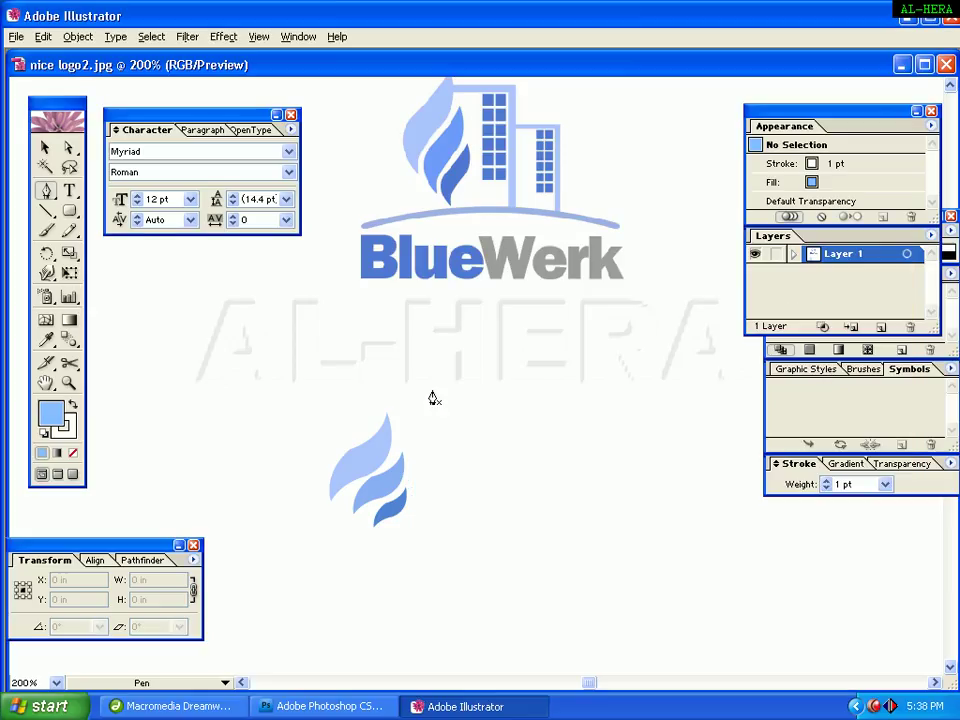
# - Draw the tall building's outline from the large flame's tip, about 0.53 in horizontally right and about 0.82 in straight down
pyautogui.click(390, 424)
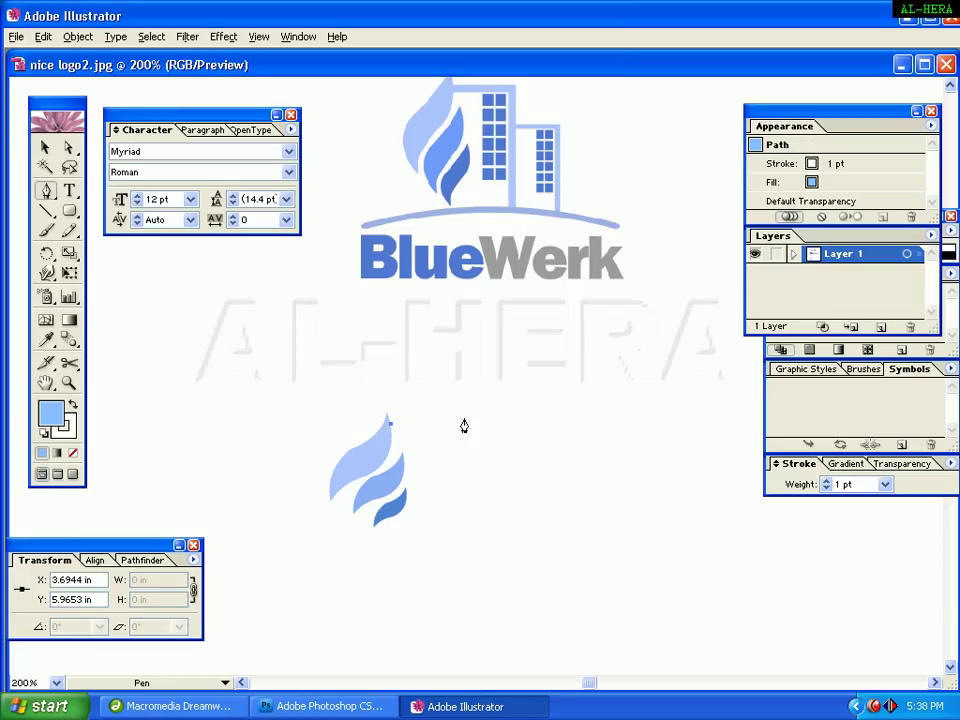
pyautogui.keyDown('shift'); pyautogui.click(463, 424); pyautogui.keyUp('shift')
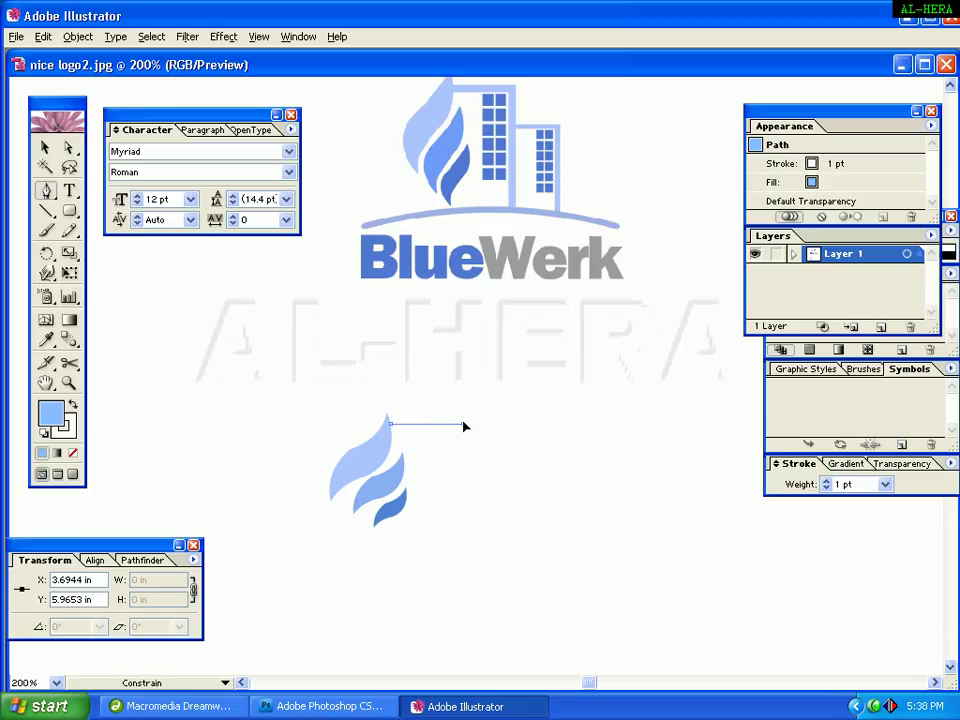
pyautogui.keyDown('shift'); pyautogui.click(466, 536); pyautogui.keyUp('shift')
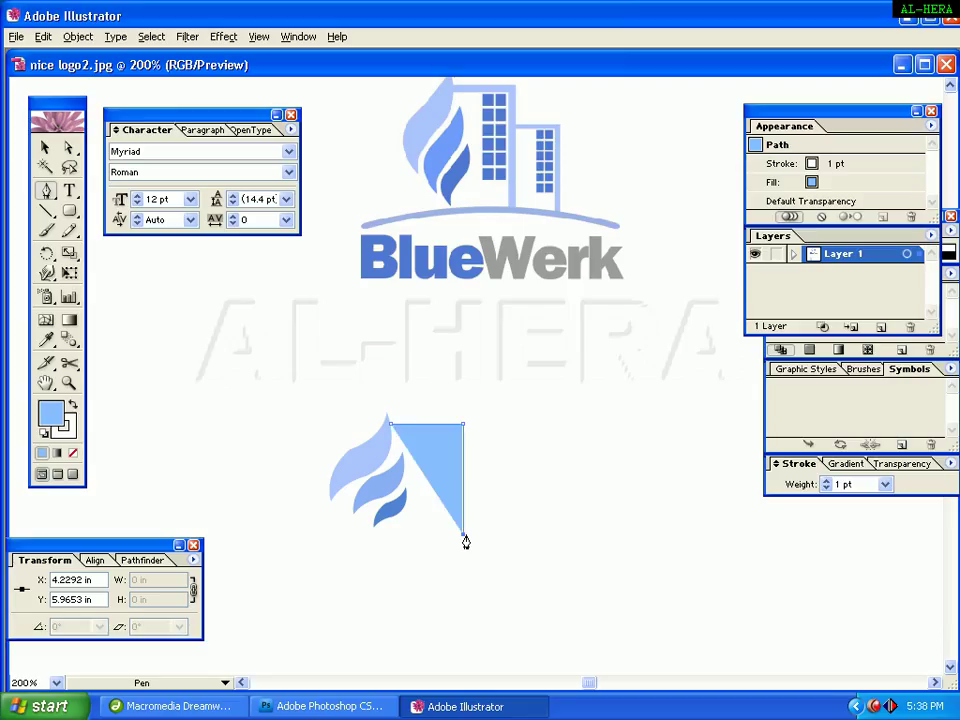
# - Swap the building outline's fill and stroke colours, set its fill to None and deselect the path
pyautogui.click(71, 407)
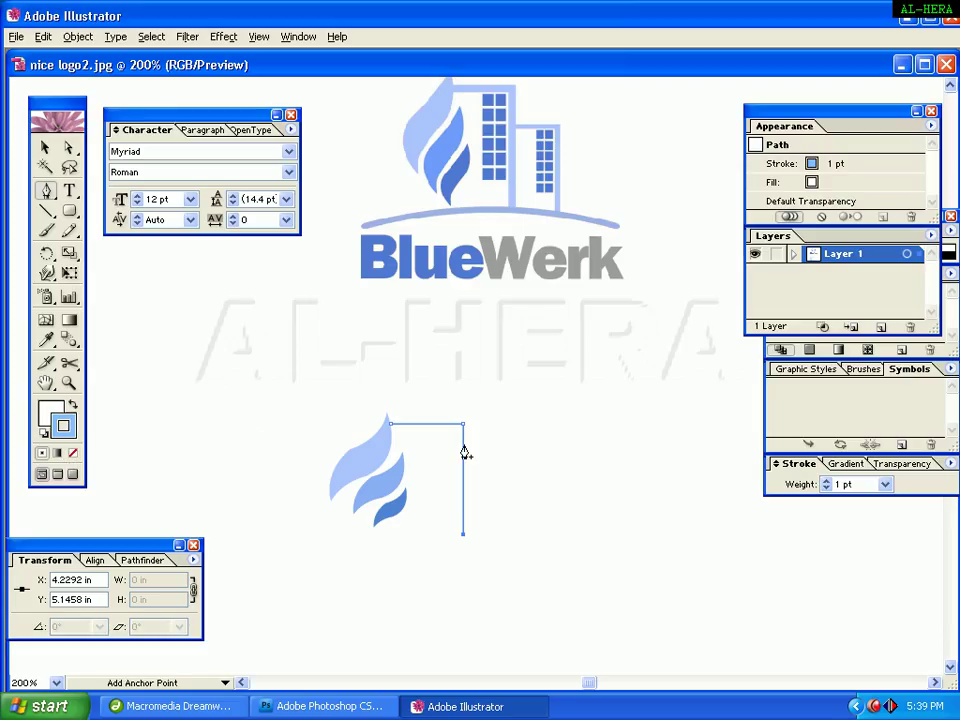
pyautogui.click(72, 452)
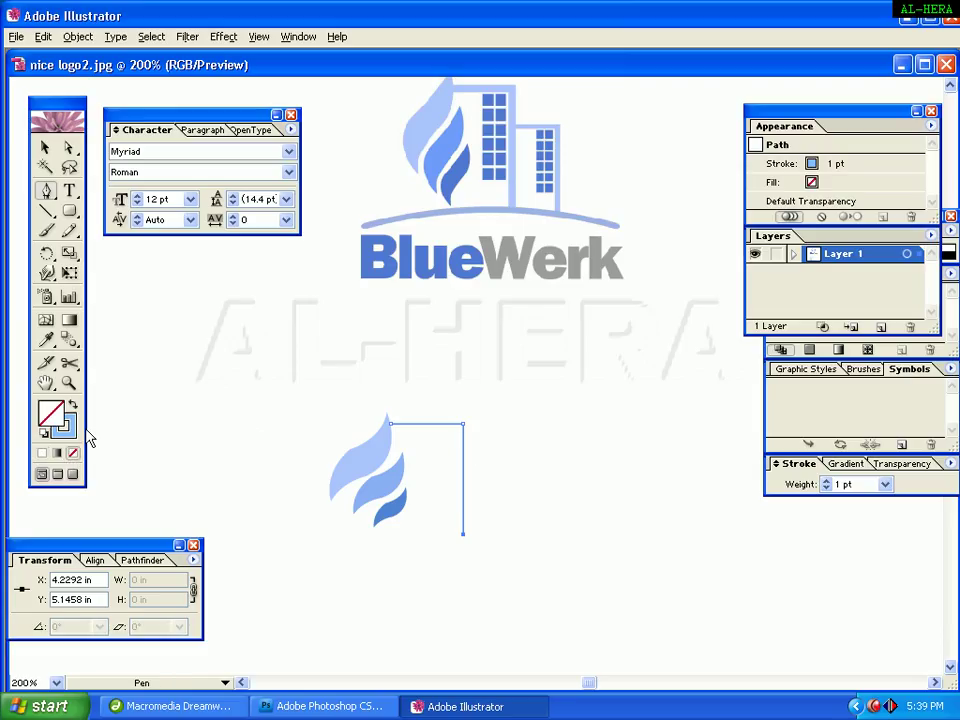
pyautogui.click(63, 426)
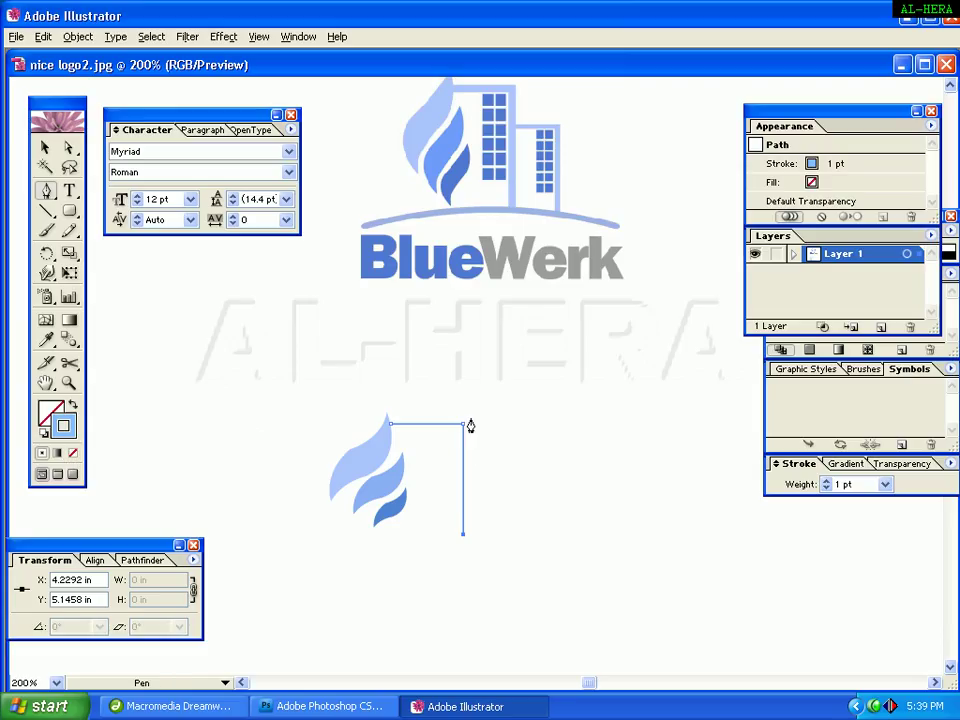
pyautogui.click(45, 147)
pyautogui.click(568, 410)
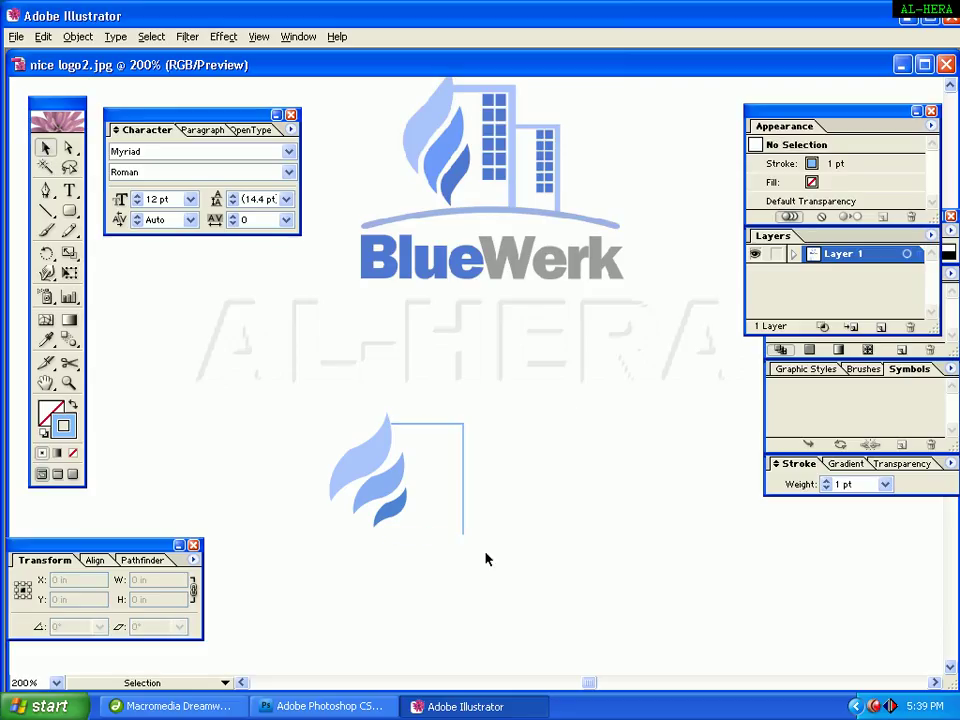
# - Set the tall building outline's stroke weight to 4 pt and deselect the path
pyautogui.click(463, 495)
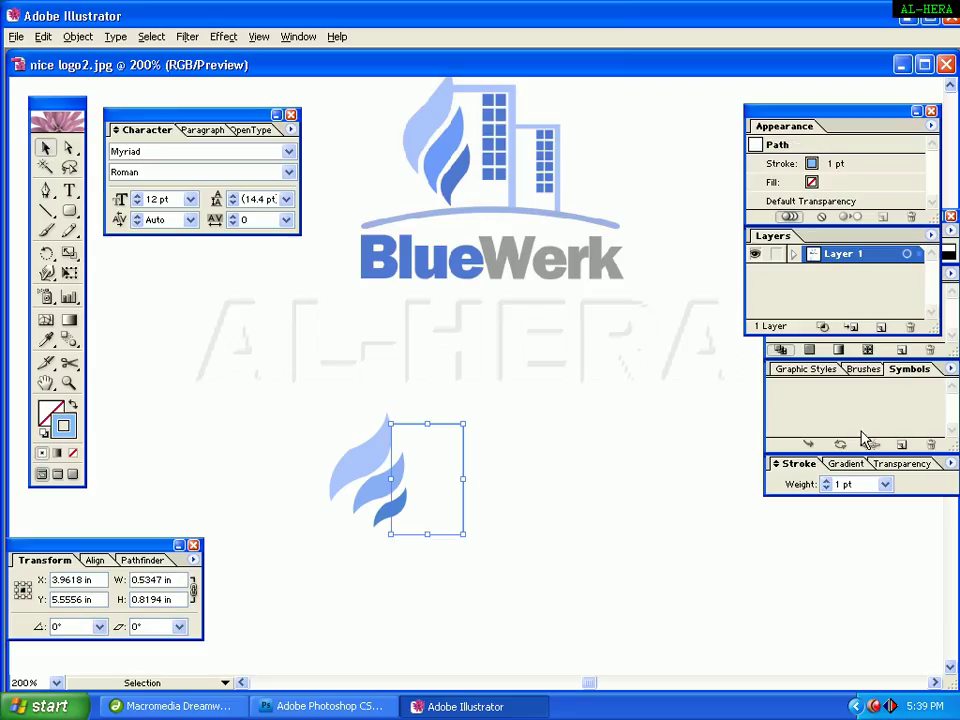
pyautogui.click(885, 484)
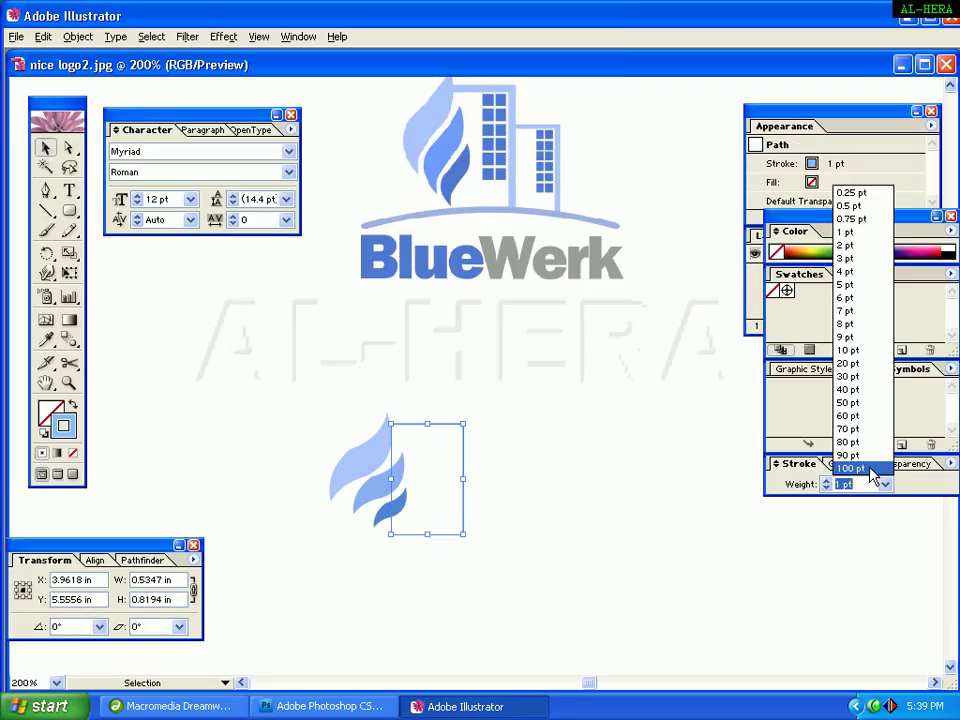
pyautogui.click(845, 271)
pyautogui.click(624, 426)
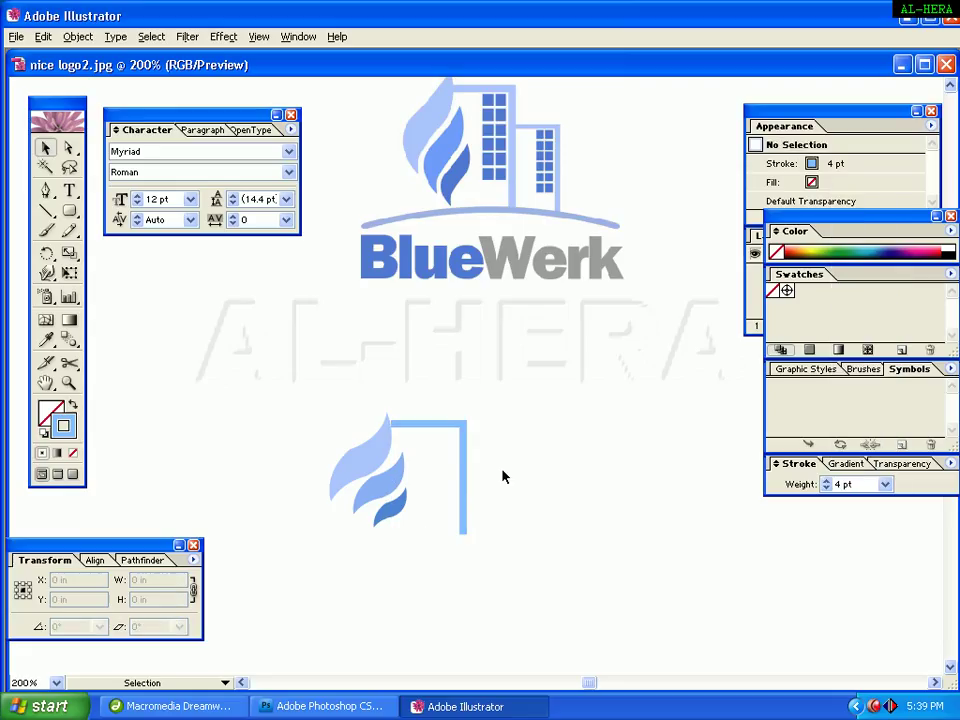
pyautogui.click(463, 465)
pyautogui.click(527, 441)
pyautogui.doubleClick(72, 424)
pyautogui.moveTo(450, 197); pyautogui.dragTo(475, 307)
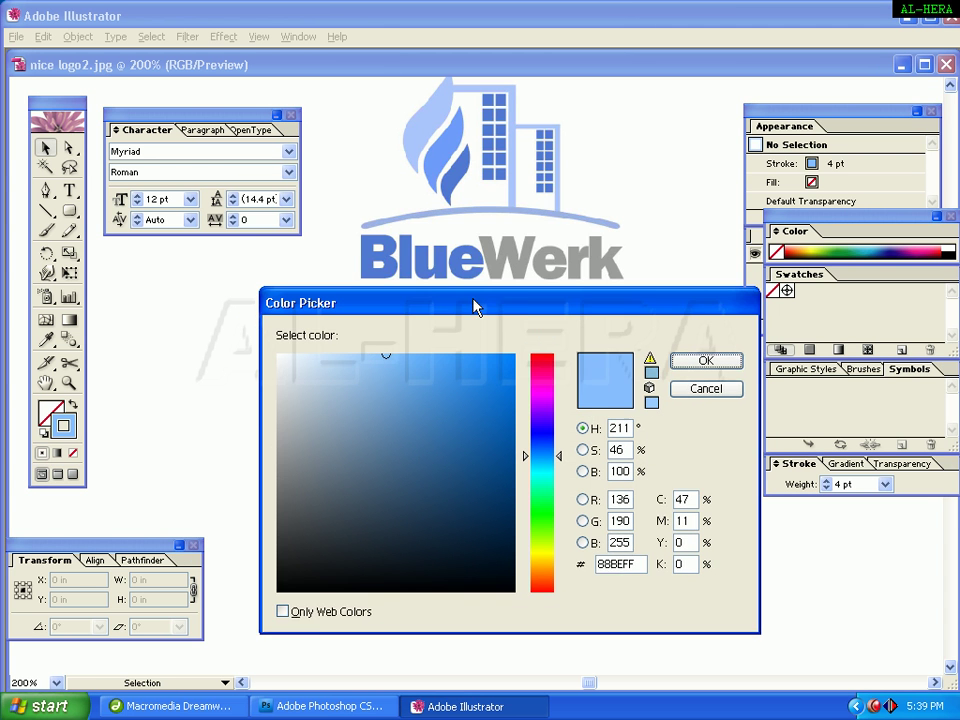
pyautogui.click(692, 389)
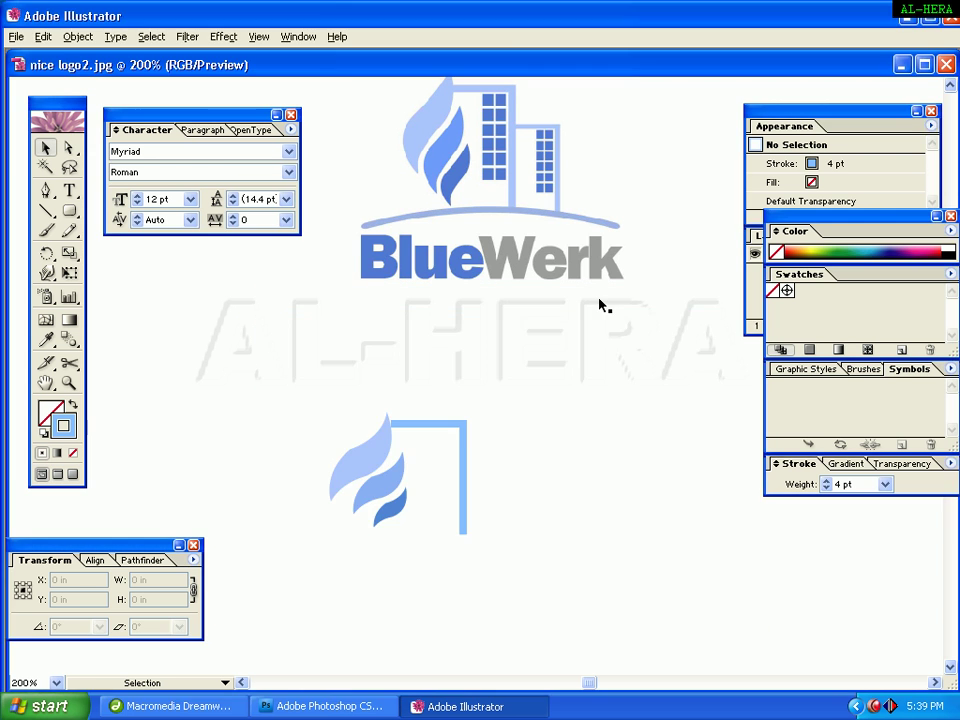
# - Sample the light blue AAC5FF from the original logo, make it the stroke colour with no fill, and copy its hex code
pyautogui.press('i')
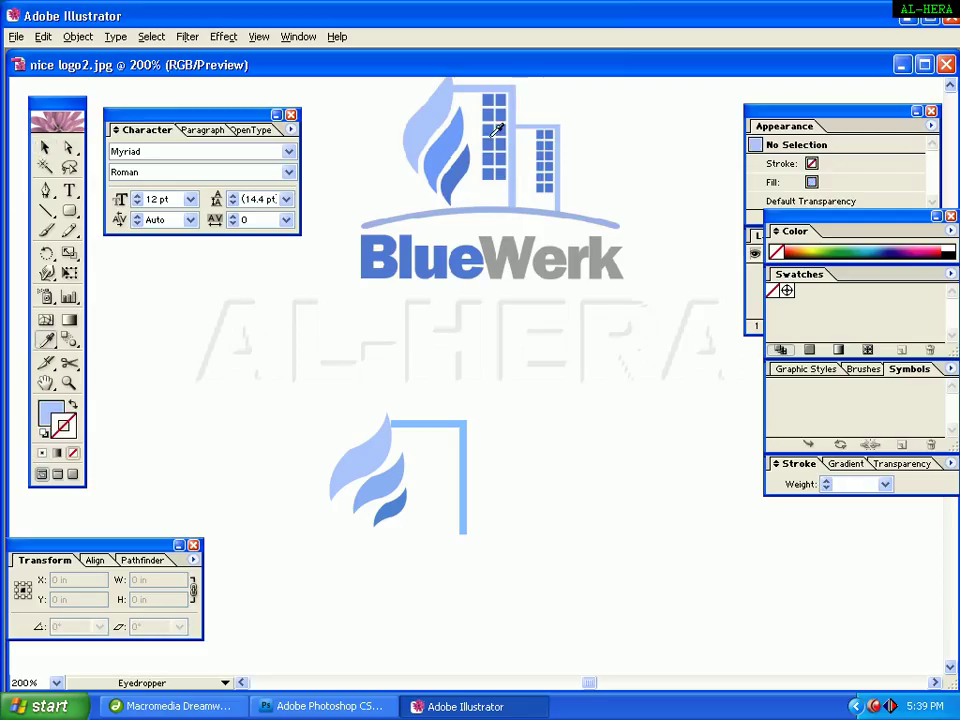
pyautogui.click(72, 405)
pyautogui.click(72, 405)
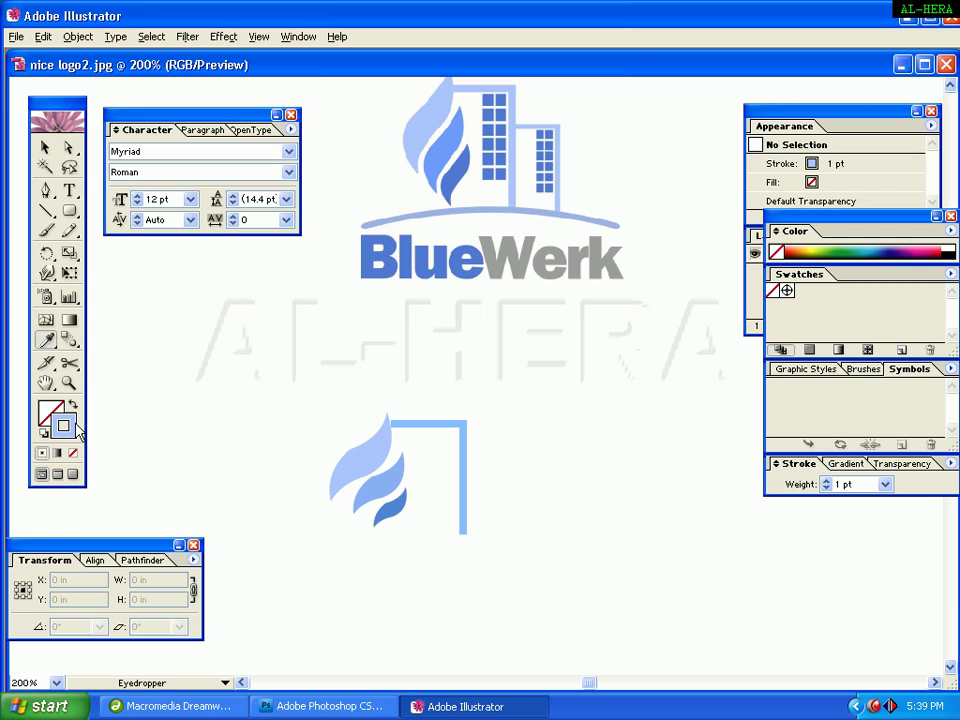
pyautogui.doubleClick(70, 428)
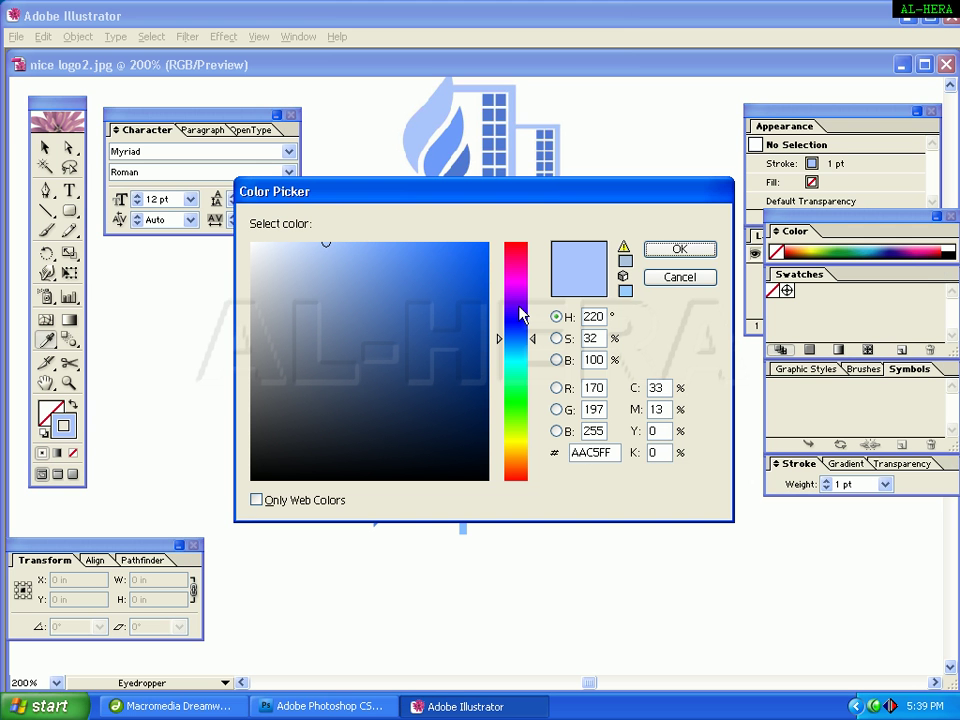
pyautogui.doubleClick(595, 452)
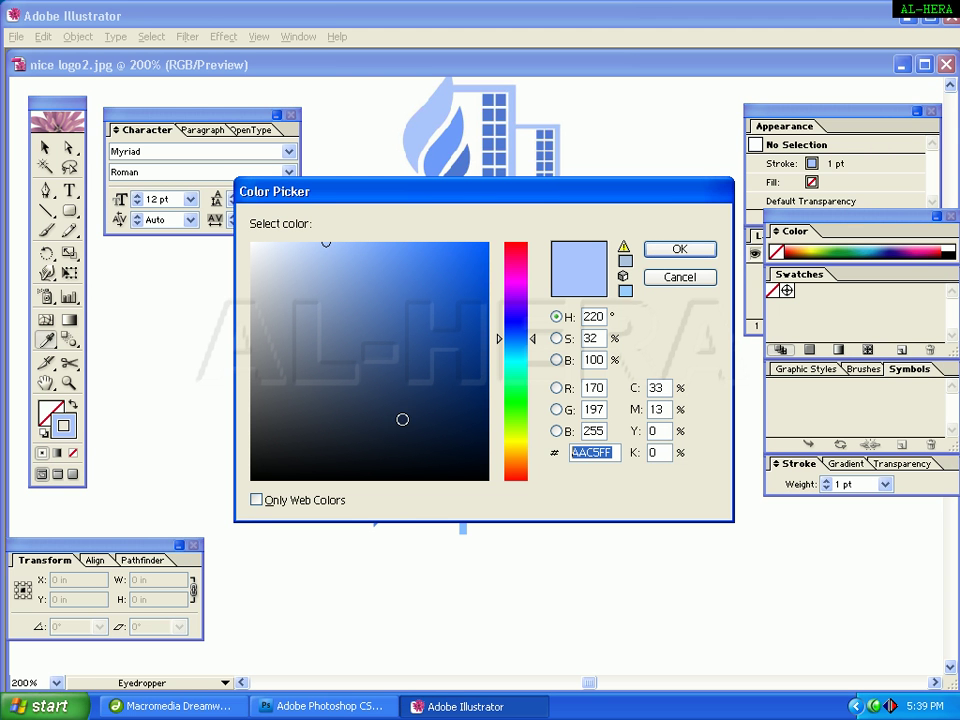
pyautogui.click(692, 279)
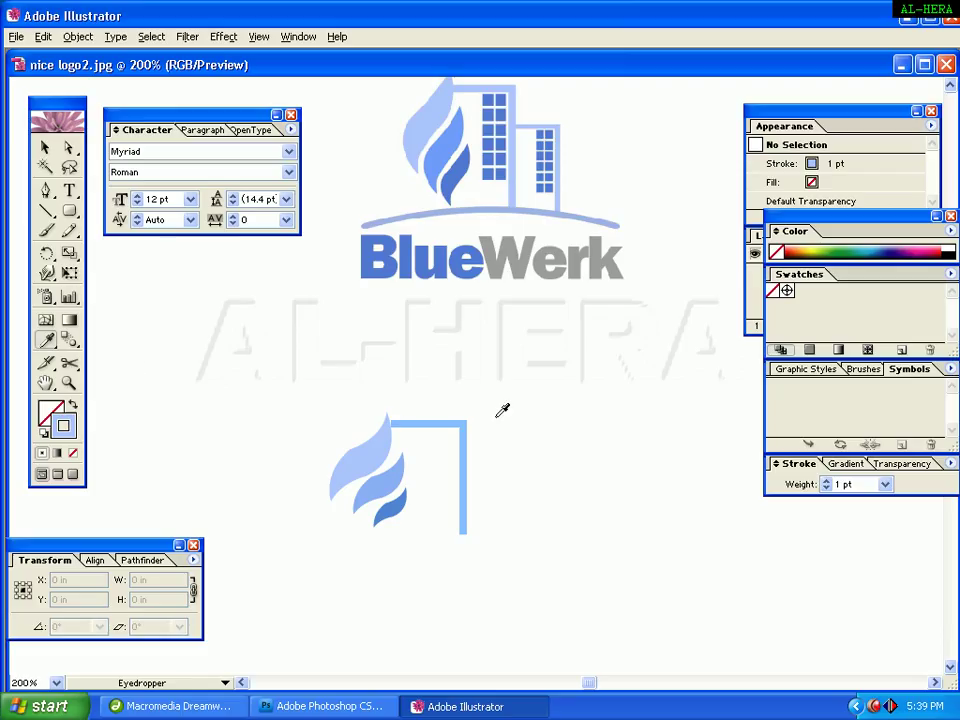
# - Set the tall building outline's stroke colour to hex AAC5FF and deselect it
pyautogui.click(45, 147)
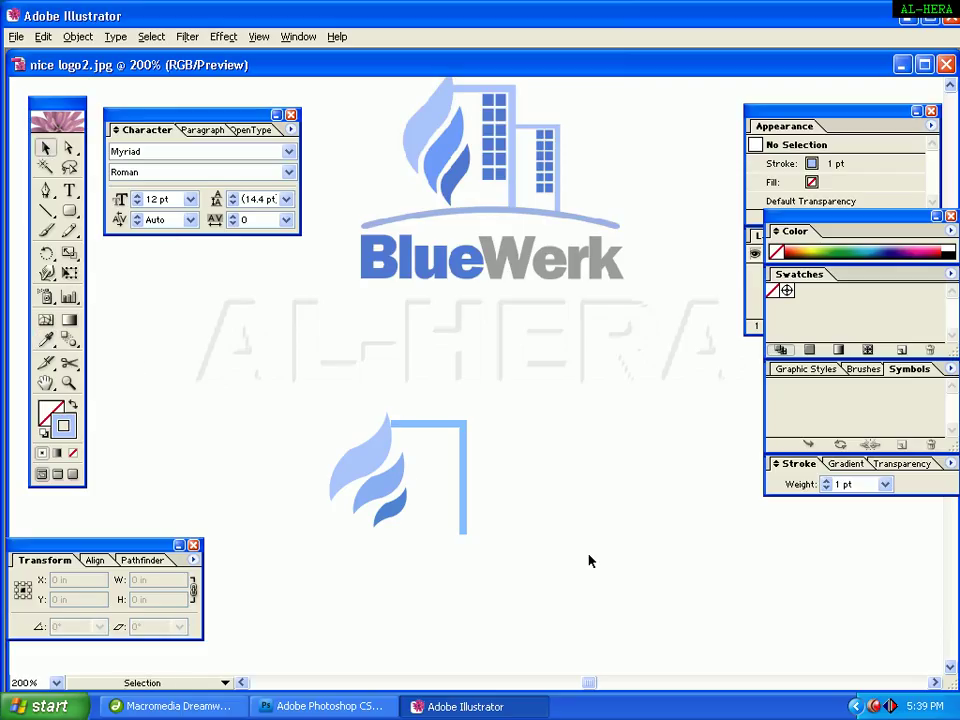
pyautogui.moveTo(589, 561); pyautogui.dragTo(443, 460)
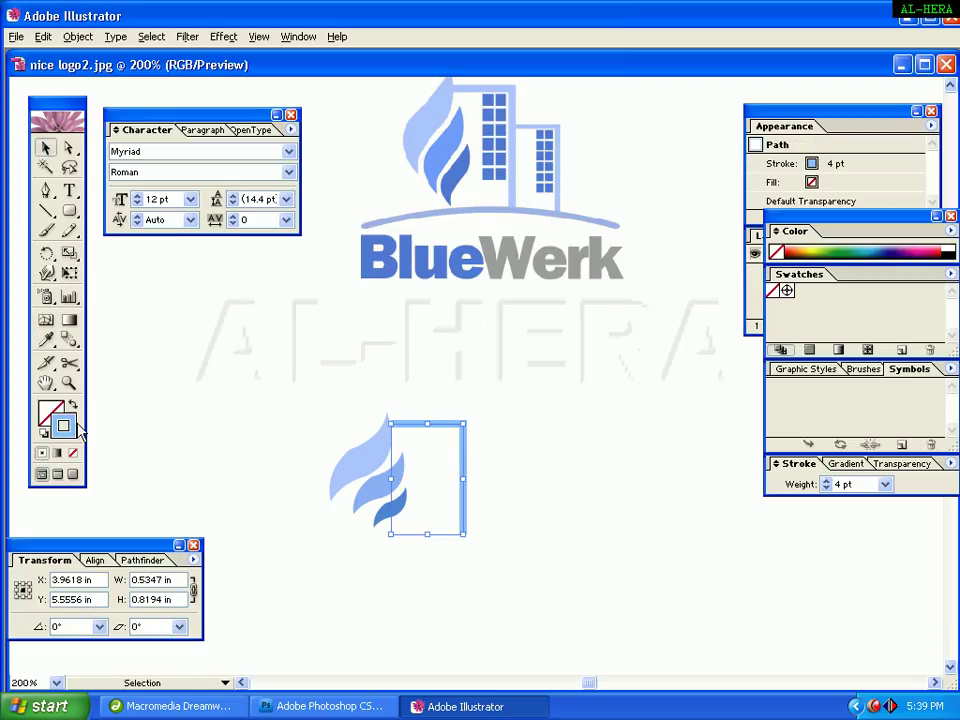
pyautogui.doubleClick(74, 427)
pyautogui.doubleClick(611, 453)
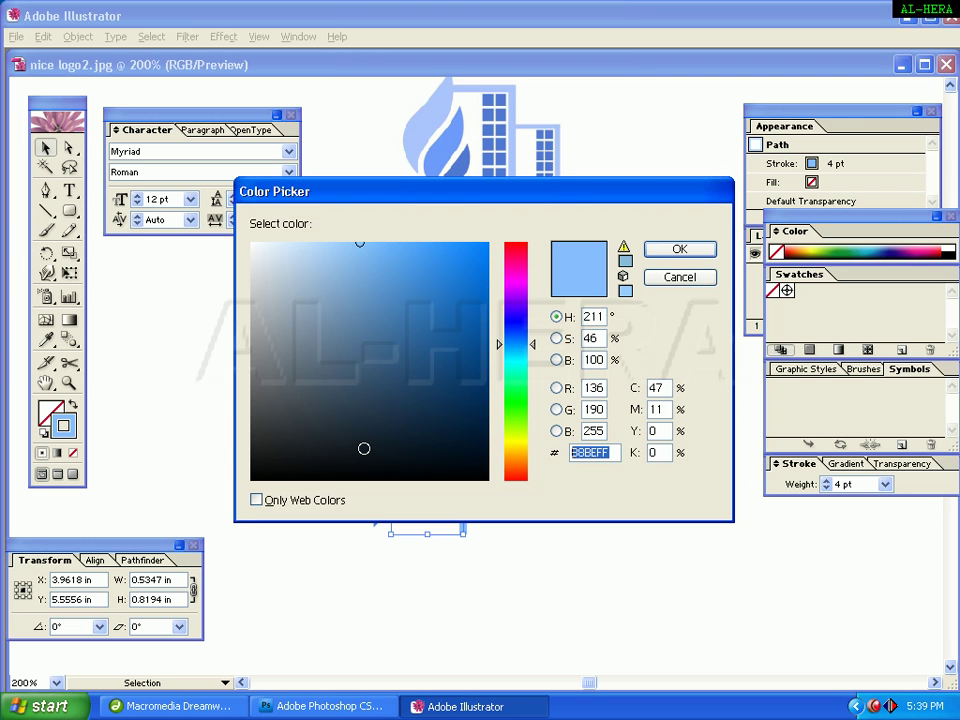
pyautogui.press('Return')
pyautogui.click(564, 409)
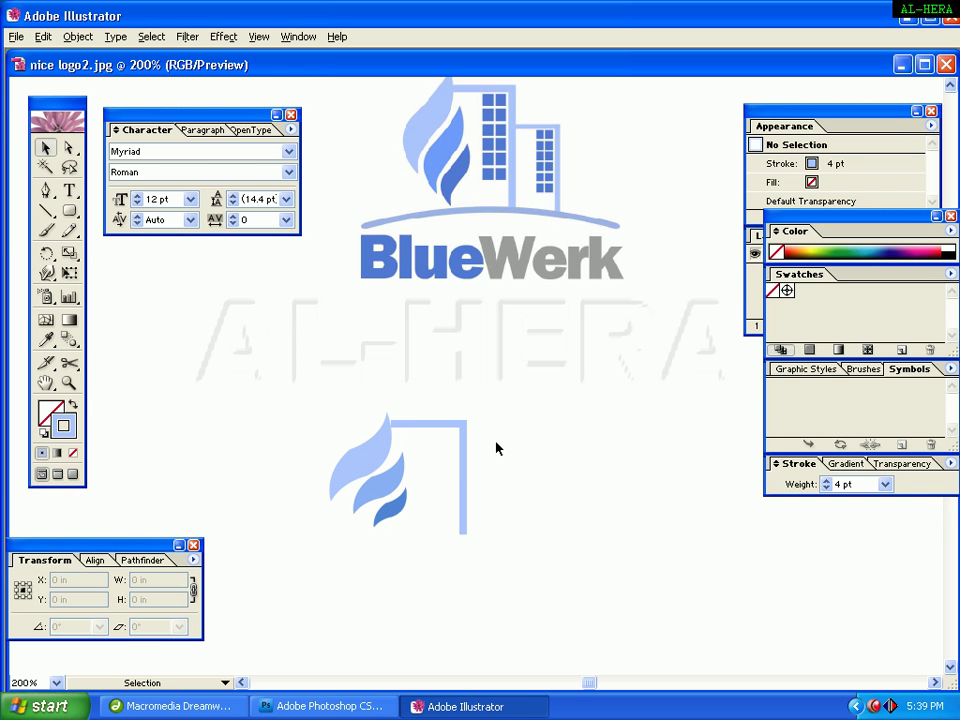
# - Nudge the tall building outline slightly left to X 3.953 in, against the large flame, and deselect it
pyautogui.click(465, 489)
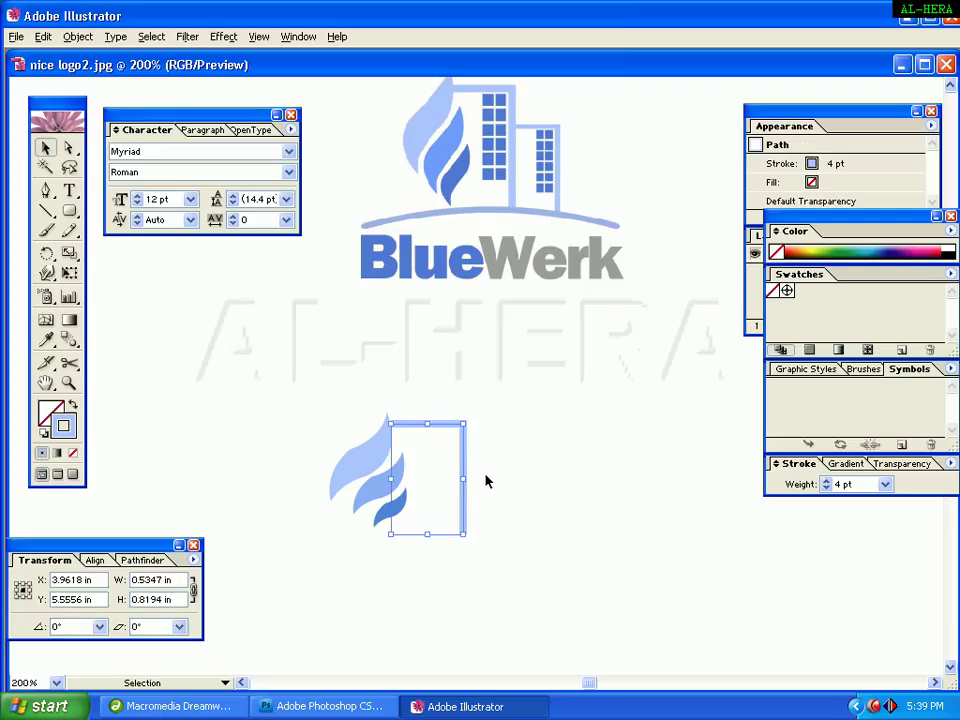
pyautogui.click(561, 377)
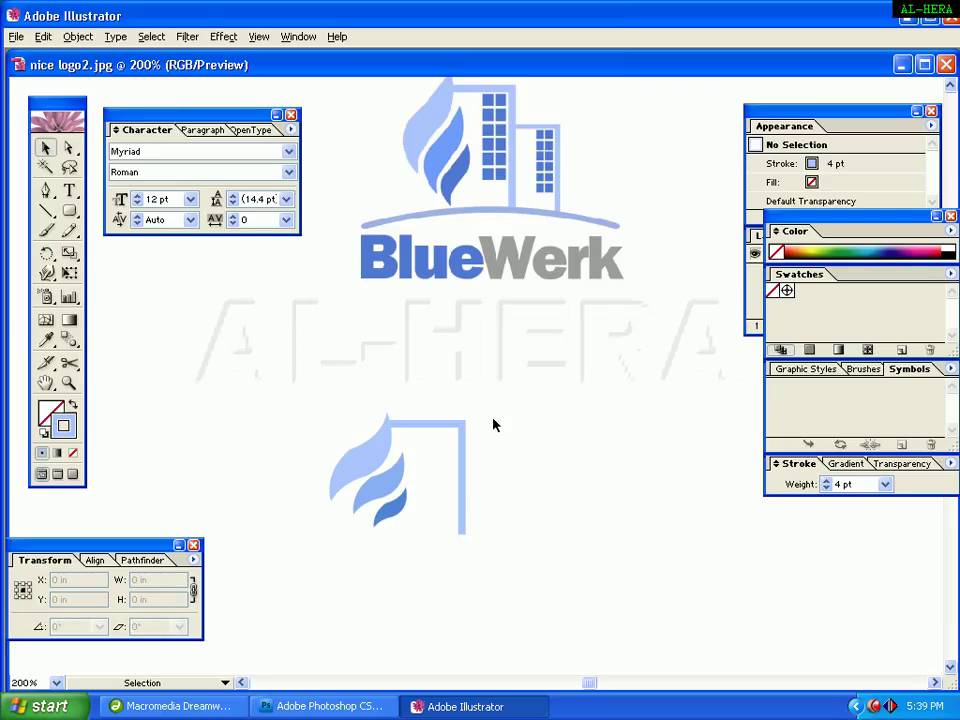
pyautogui.click(465, 480)
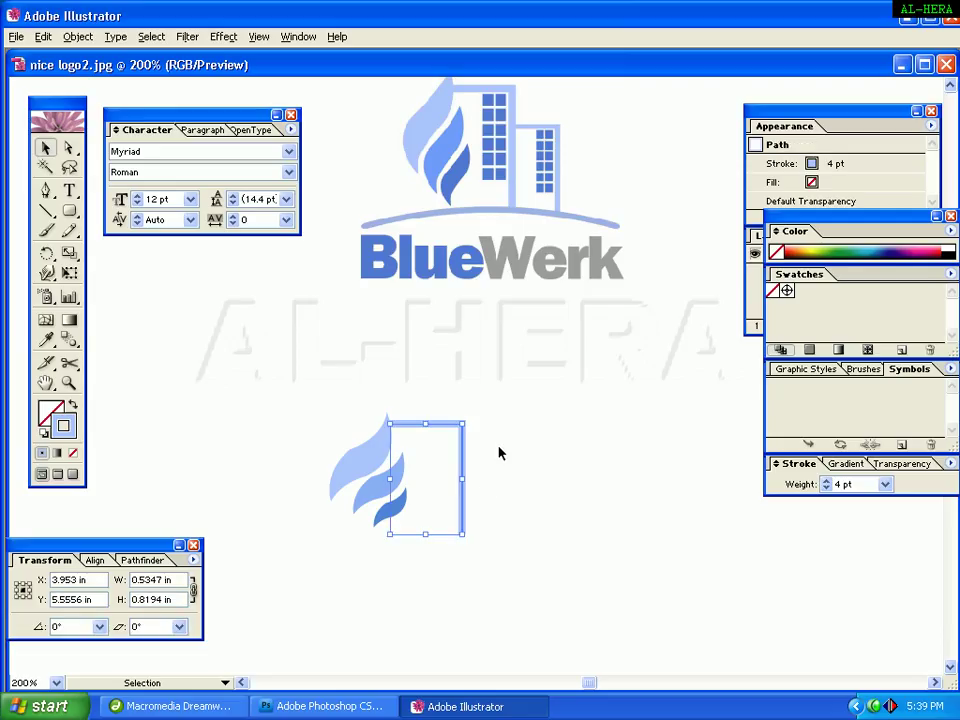
pyautogui.click(458, 477)
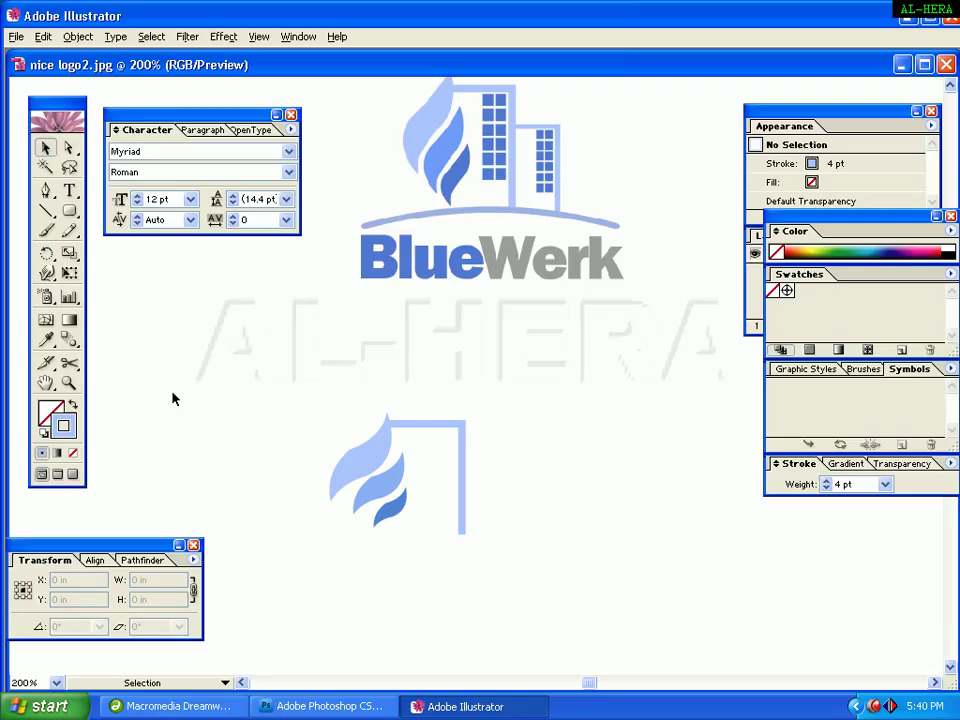
# - Compare the original building closely with the redrawn one, activate the Rectangle tool and swap the fill and stroke colours
pyautogui.press('z')
pyautogui.moveTo(241, 366); pyautogui.dragTo(585, 571)
pyautogui.press('v')
pyautogui.press('space')
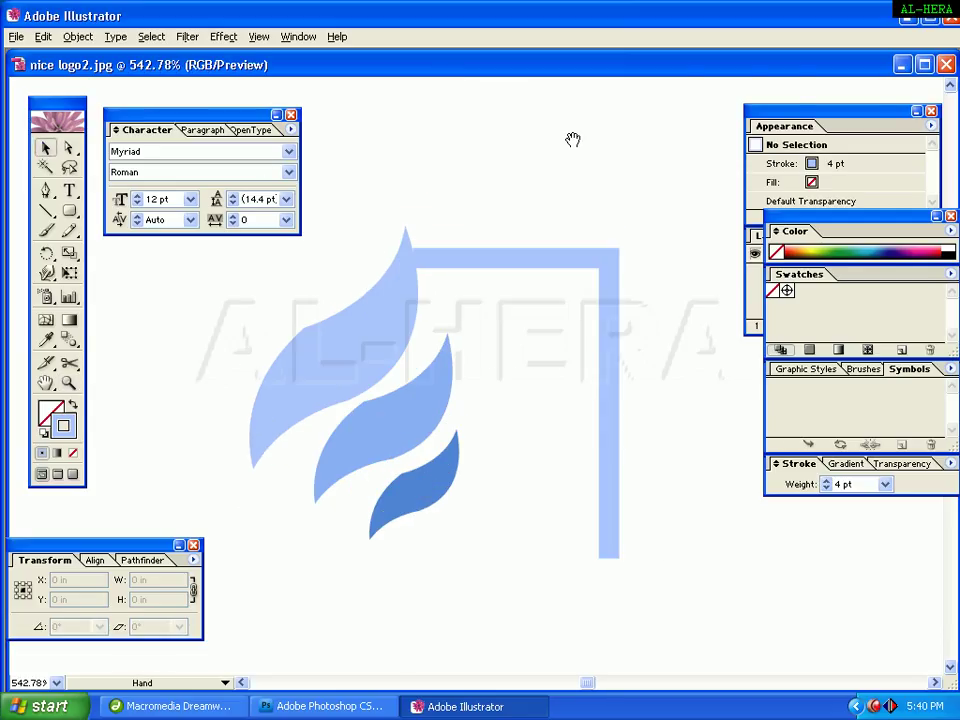
pyautogui.moveTo(572, 139); pyautogui.dragTo(540, 510)
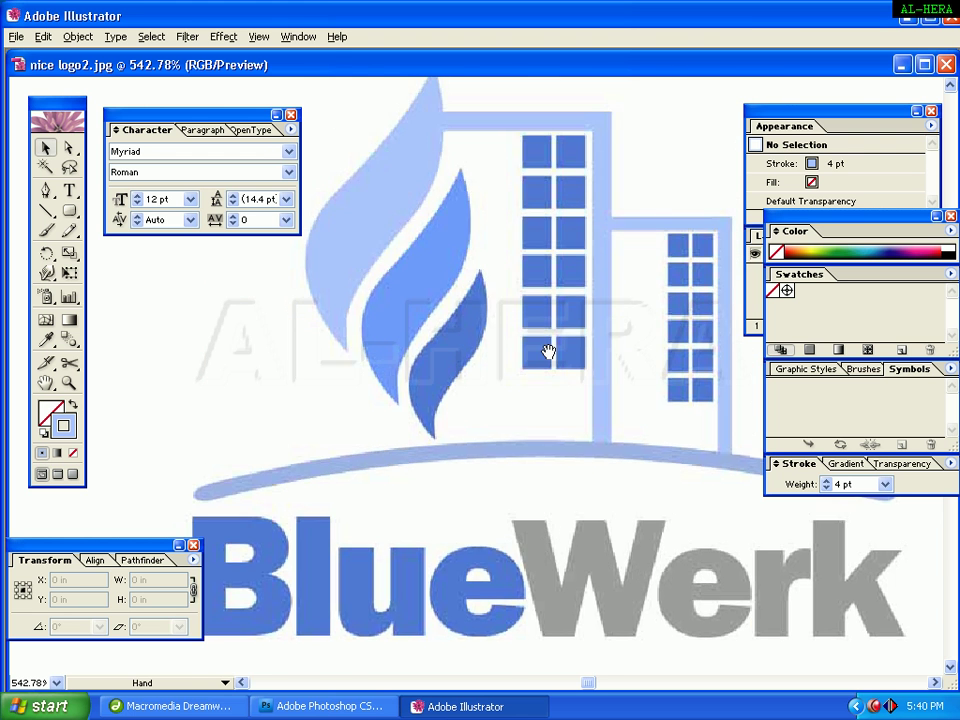
pyautogui.moveTo(548, 350); pyautogui.dragTo(584, 281)
pyautogui.moveTo(69, 211); pyautogui.dragTo(89, 220)
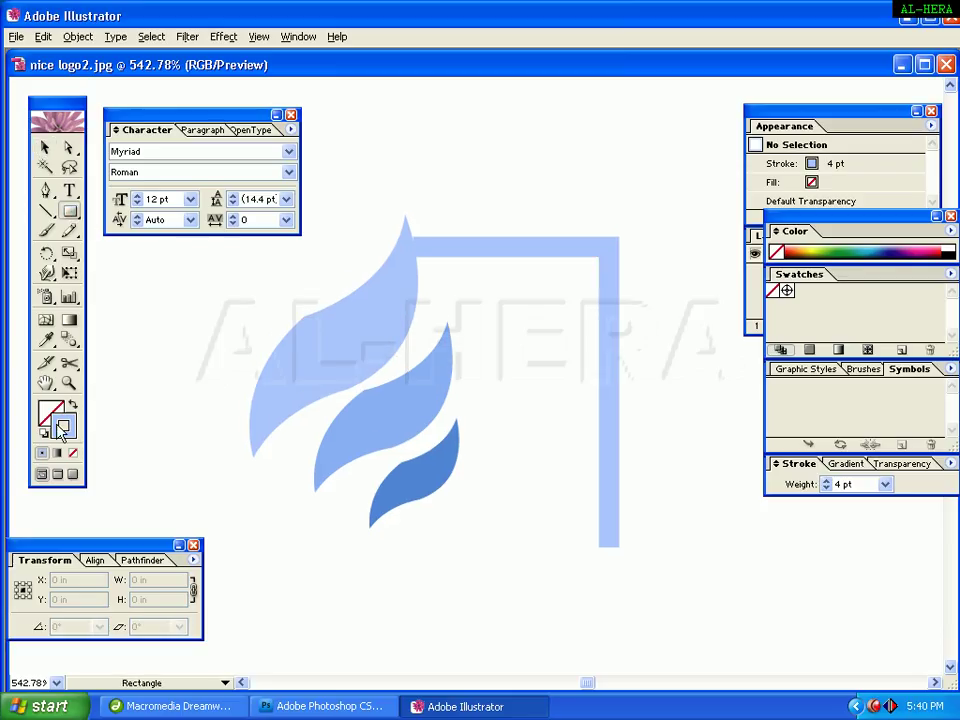
pyautogui.hotkey('shift', 'x')
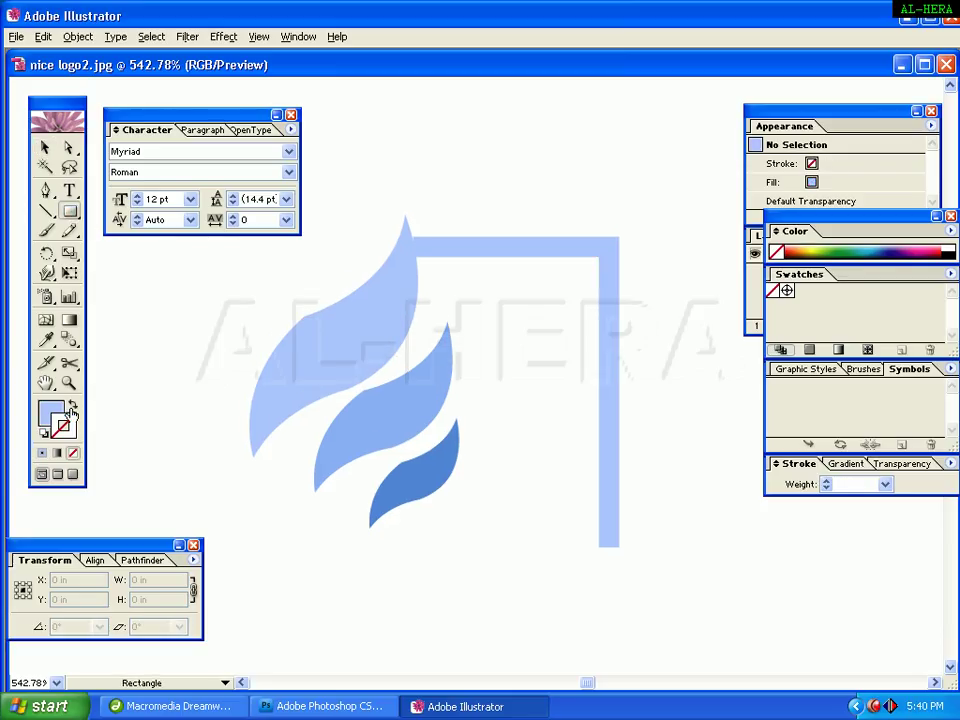
# - Sample the window blue, hex 5277D9, from the original tall building as the fill colour with no stroke
pyautogui.click(45, 150)
pyautogui.moveTo(600, 92); pyautogui.dragTo(571, 411)
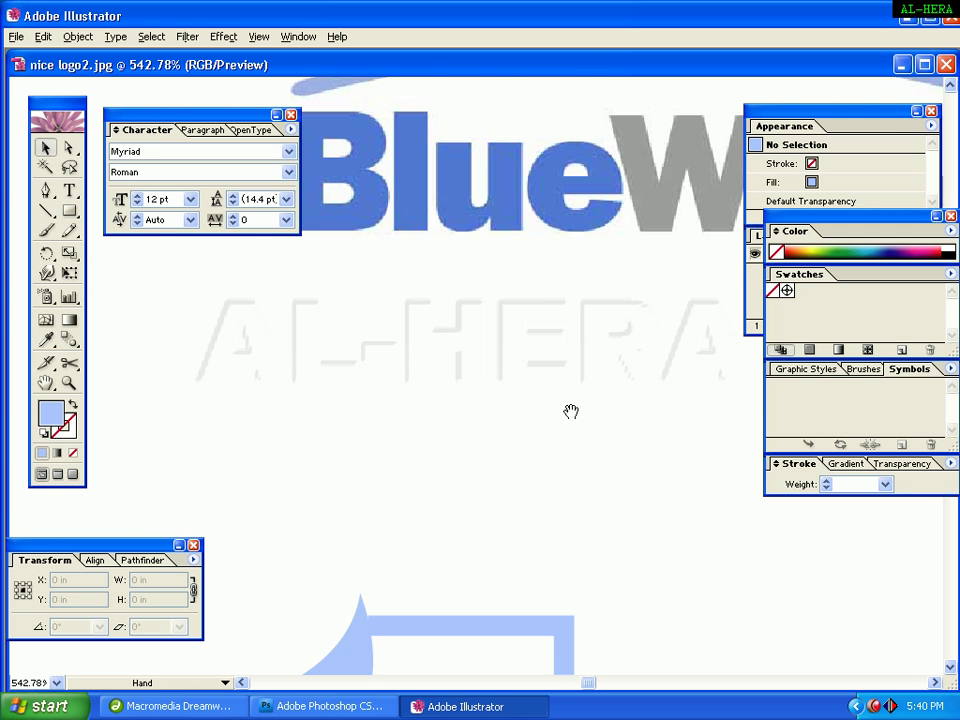
pyautogui.moveTo(660, 80); pyautogui.dragTo(628, 407)
pyautogui.moveTo(604, 184); pyautogui.dragTo(550, 247)
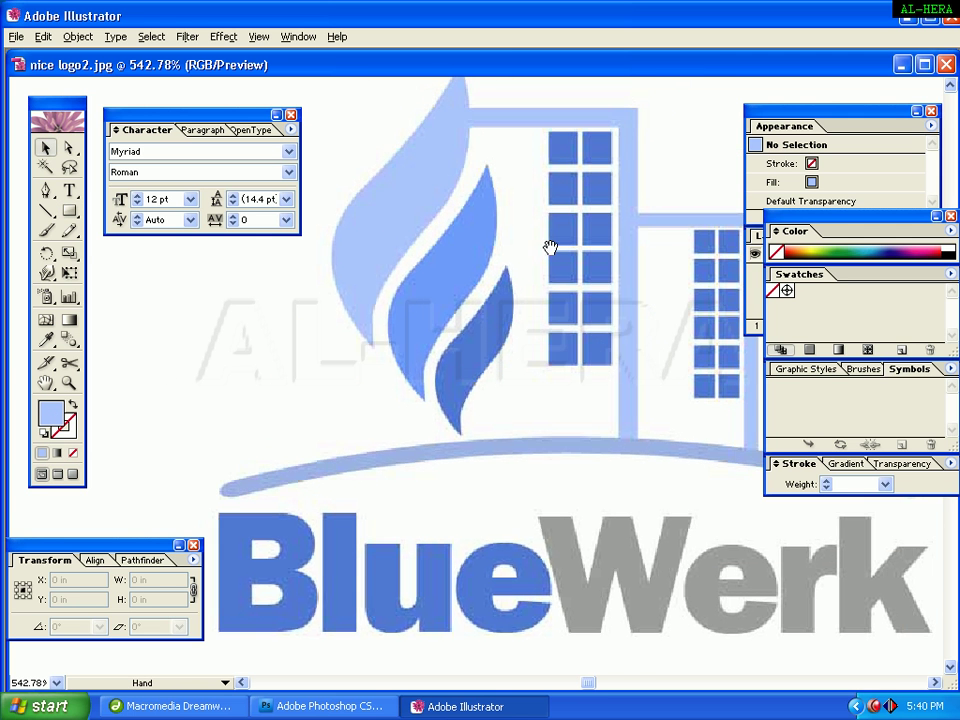
pyautogui.doubleClick(57, 418)
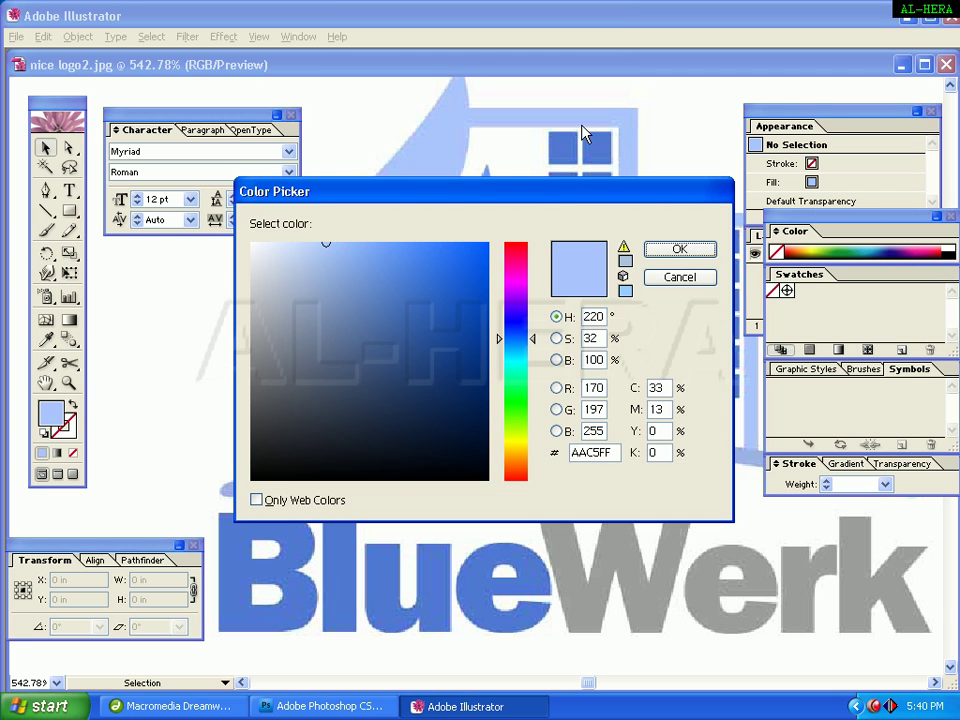
pyautogui.click(679, 249)
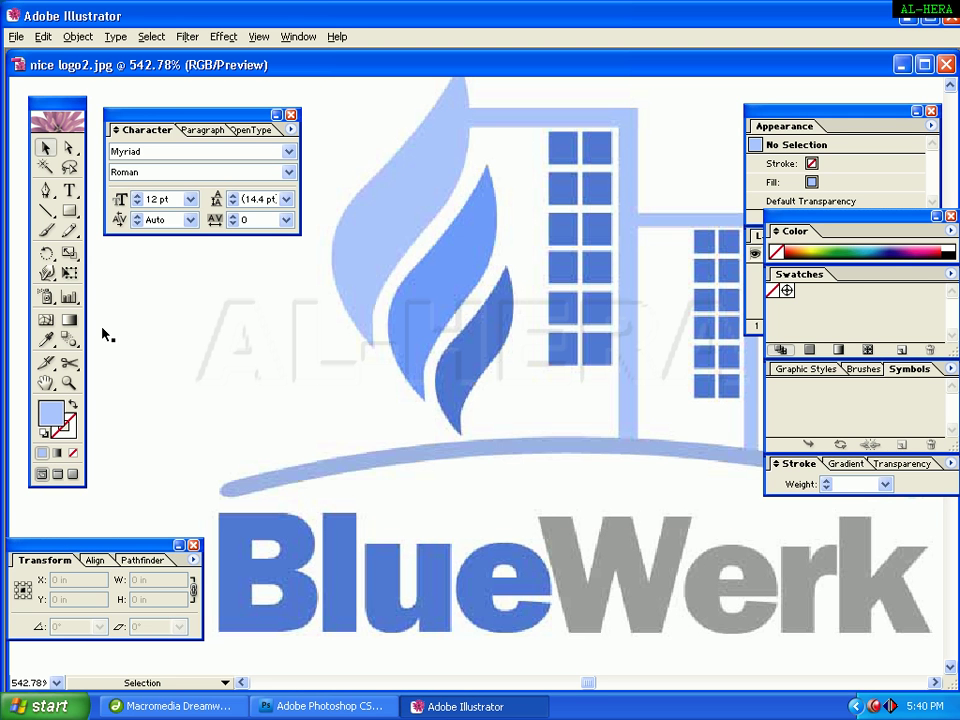
pyautogui.press('i')
pyautogui.click(568, 188)
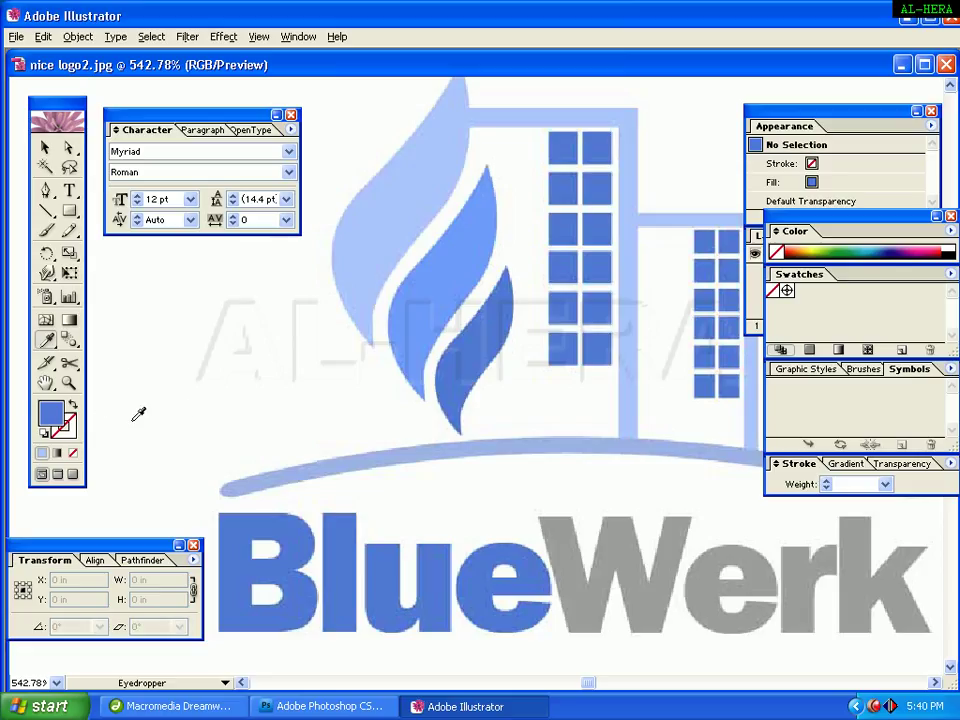
pyautogui.doubleClick(50, 413)
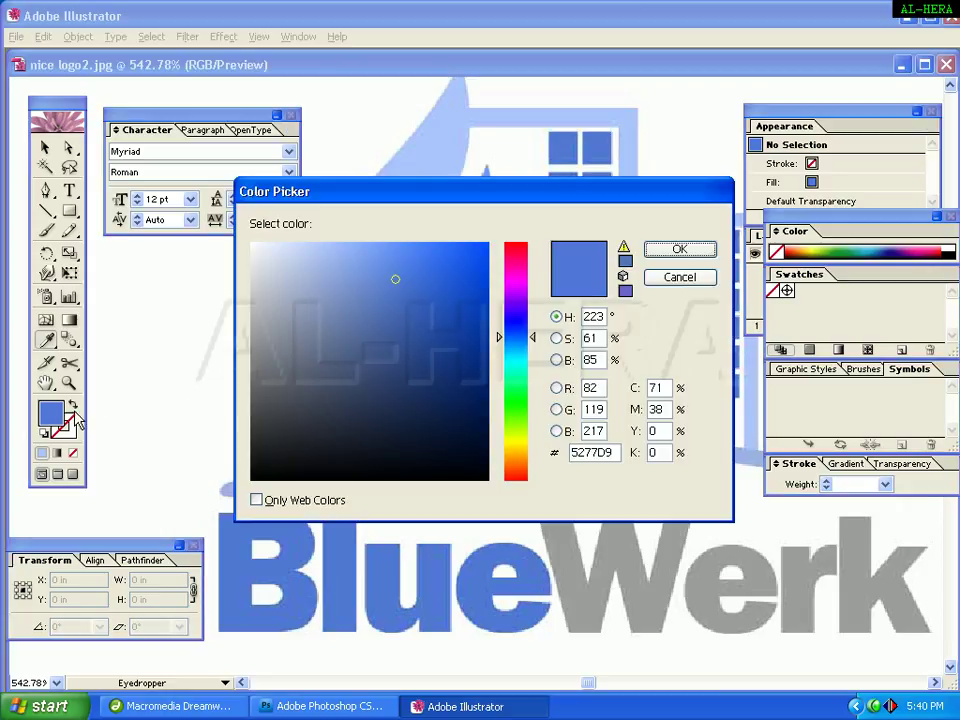
pyautogui.doubleClick(612, 453)
pyautogui.click(690, 249)
# - Draw a window rectangle about 0.10 in wide and 0.09 in high inside the tall building's outline and deselect it
pyautogui.press('h')
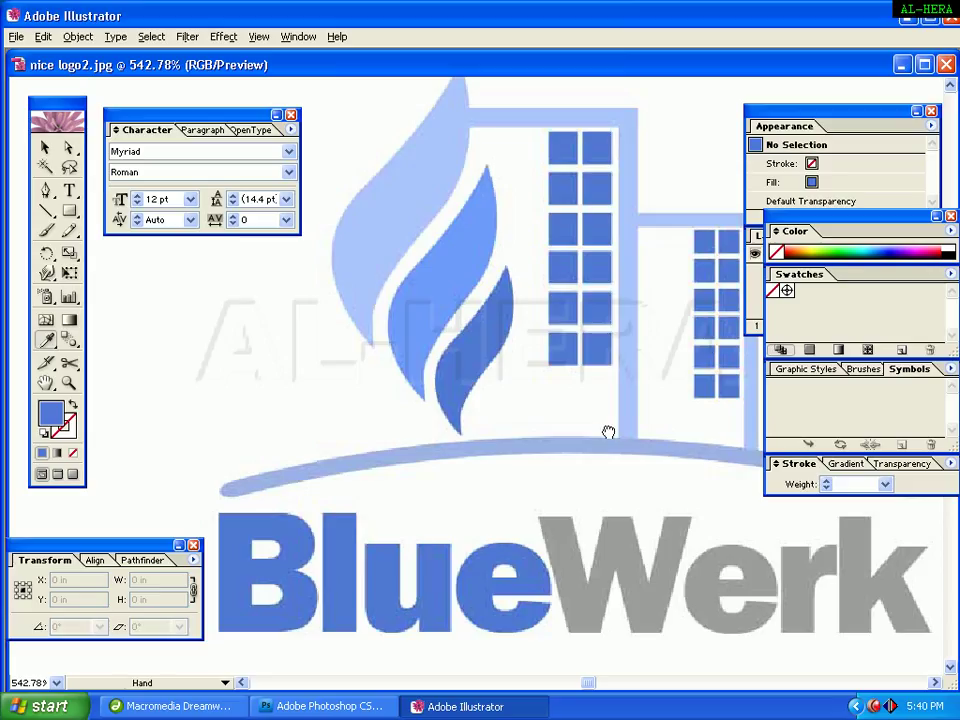
pyautogui.moveTo(608, 432); pyautogui.dragTo(626, 521)
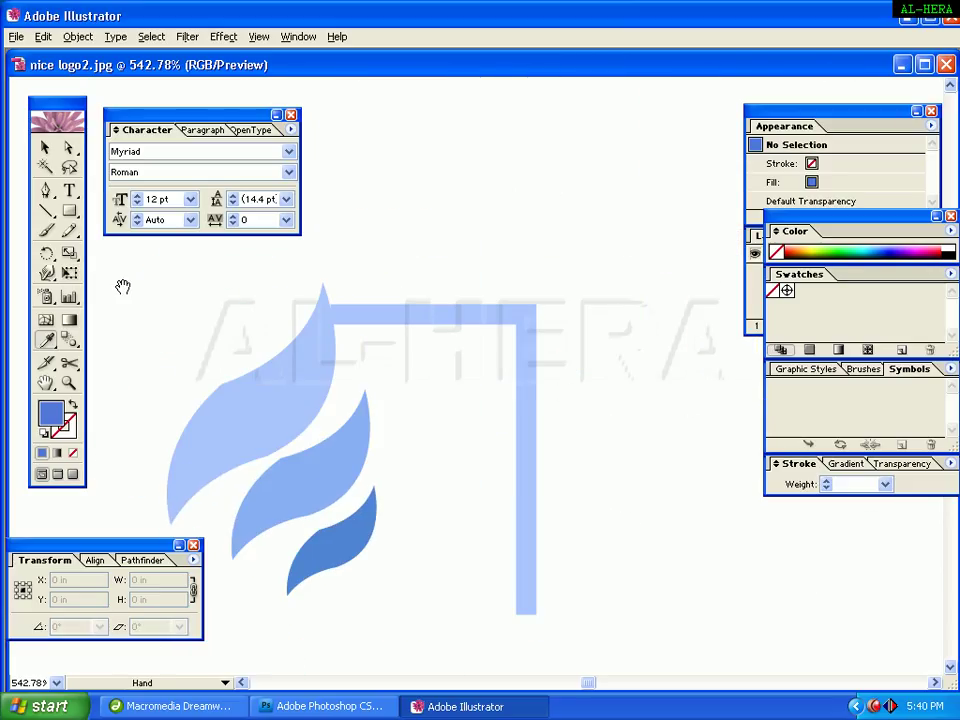
pyautogui.click(69, 211)
pyautogui.moveTo(414, 358); pyautogui.dragTo(452, 390)
pyautogui.press('v')
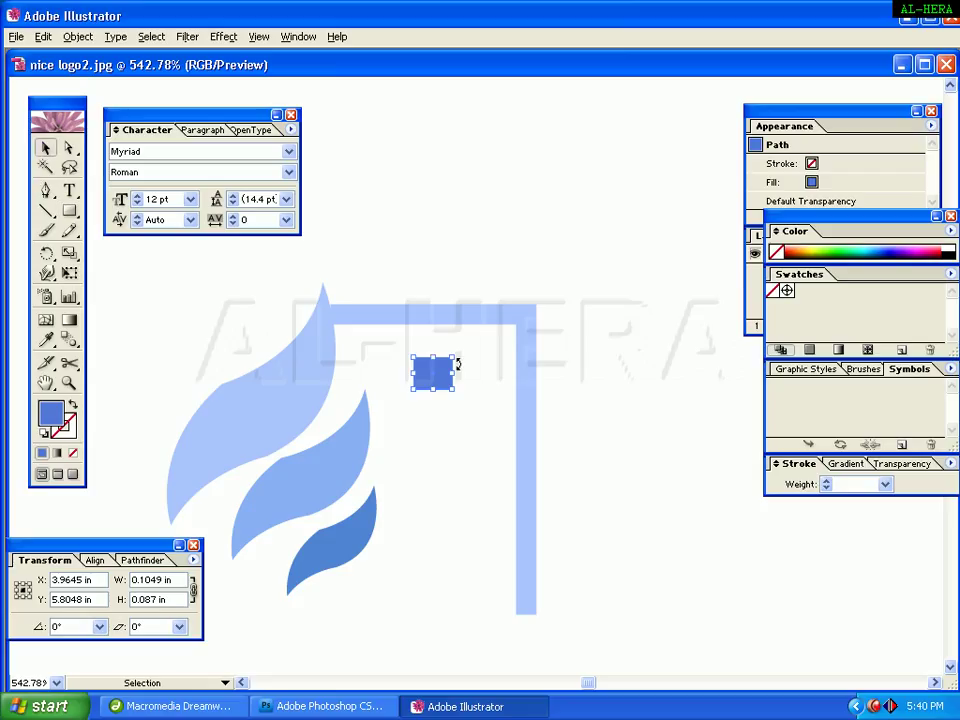
pyautogui.click(382, 399)
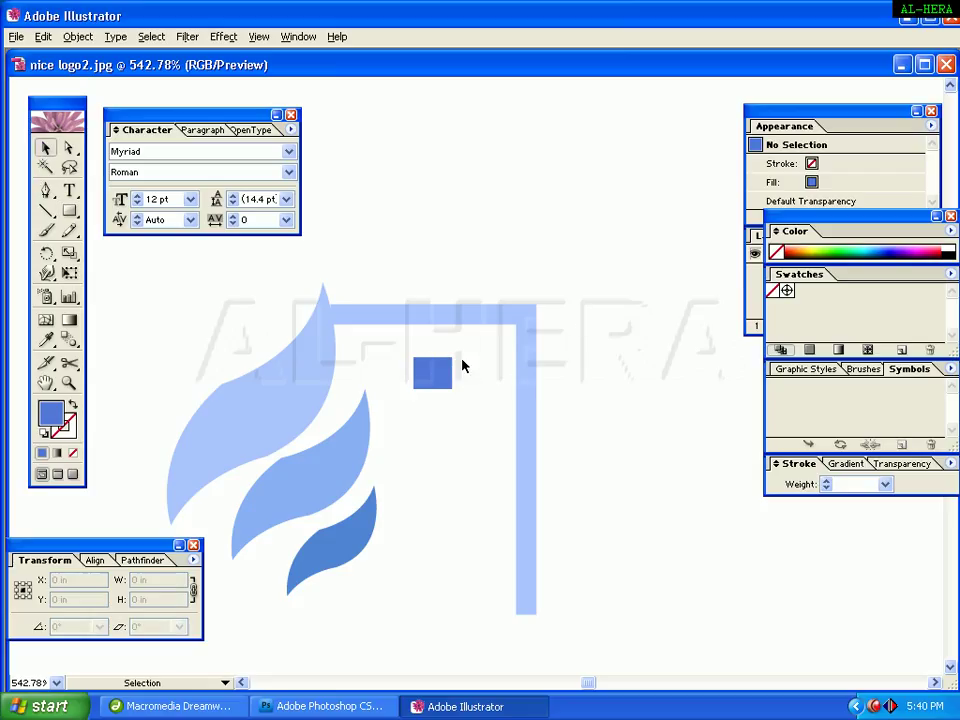
# - Move the window rectangle slightly up and right toward the building's top edge and compare it with the original windows
pyautogui.moveTo(429, 376)
pyautogui.mouseDown()
pyautogui.moveTo(455, 365)
pyautogui.moveTo(433, 361)
pyautogui.mouseUp()
pyautogui.click(572, 214)
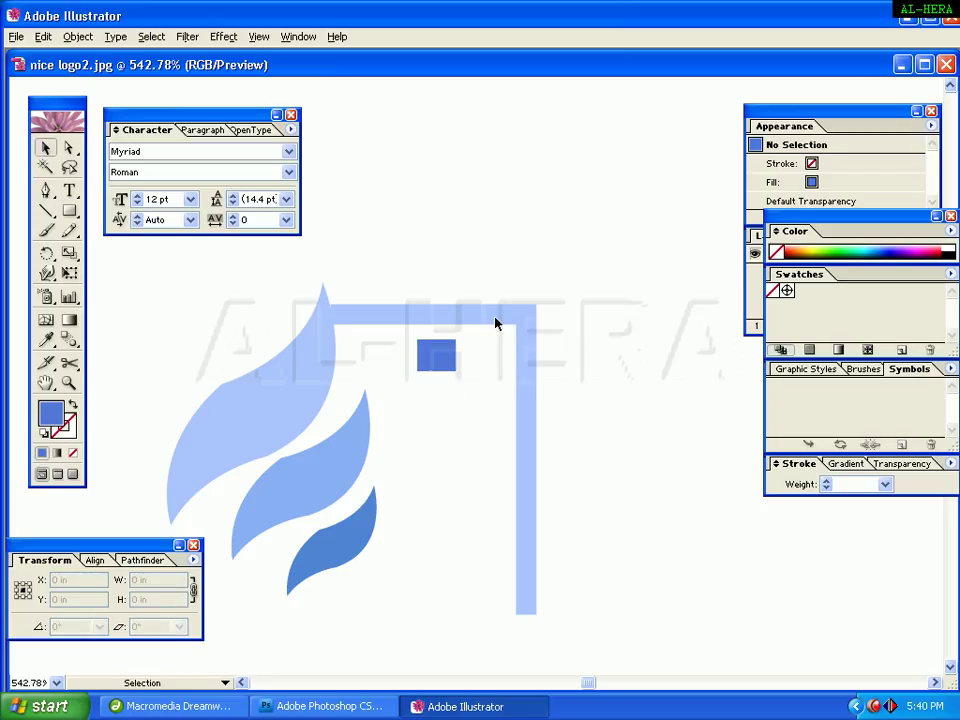
pyautogui.moveTo(624, 180); pyautogui.dragTo(609, 681)
pyautogui.moveTo(610, 330); pyautogui.dragTo(632, 403)
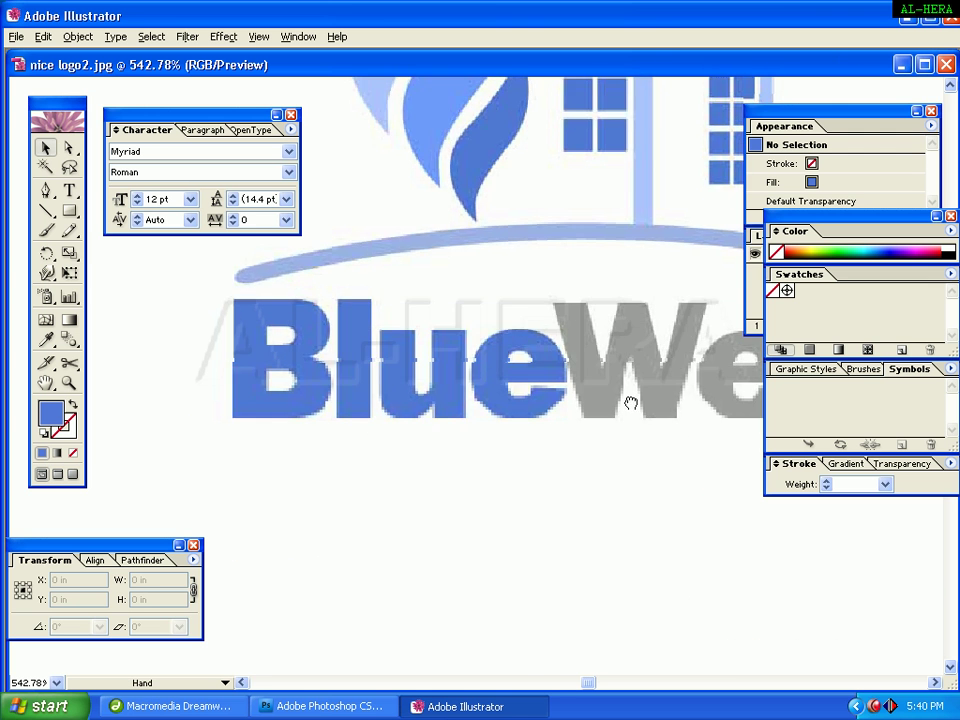
pyautogui.moveTo(649, 238); pyautogui.dragTo(672, 232)
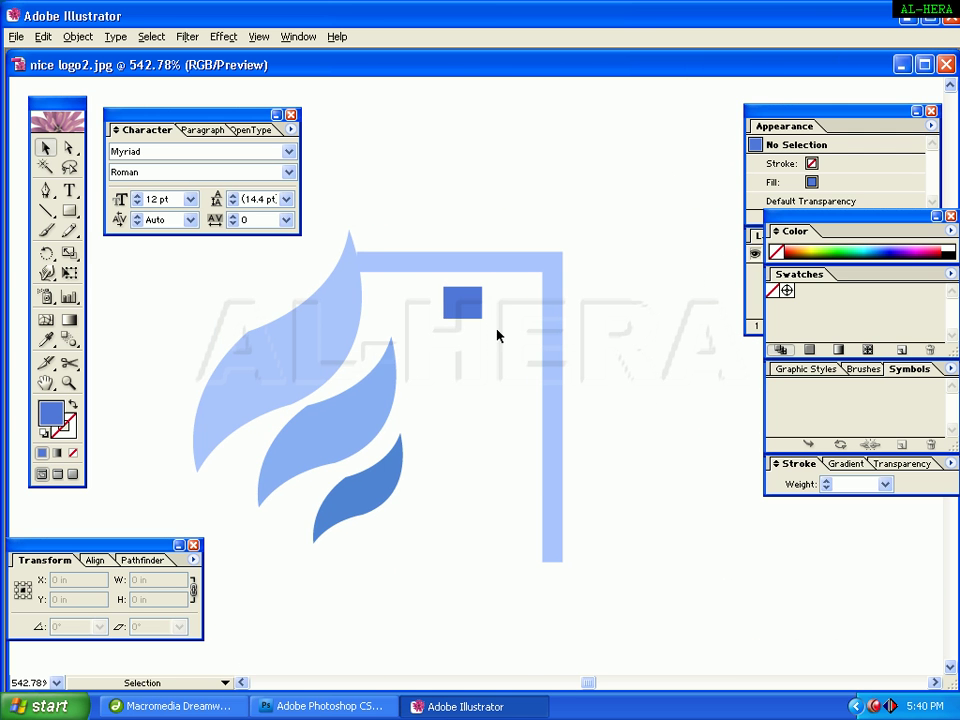
# - Shrink the window rectangle to about 0.06 in by 0.05 in and duplicate it straight down
pyautogui.click(447, 315)
pyautogui.moveTo(484, 288); pyautogui.dragTo(463, 297)
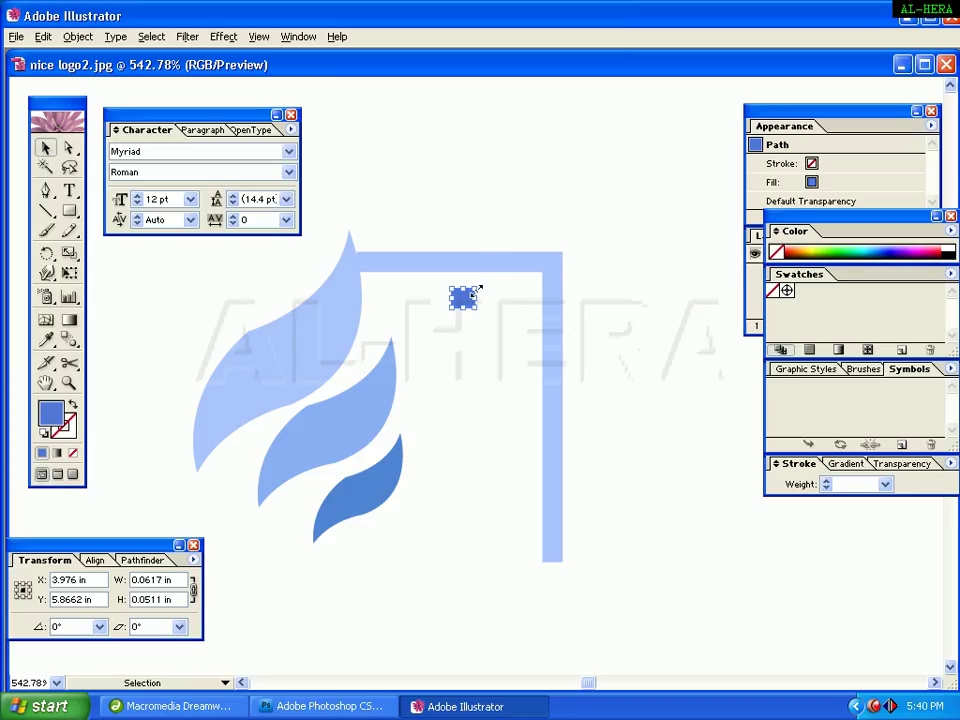
pyautogui.press('alt')
pyautogui.moveTo(459, 305); pyautogui.dragTo(460, 325)
pyautogui.press('shift')
pyautogui.moveTo(460, 331); pyautogui.dragTo(460, 331)
# - Repeat the downward duplication to form a column of nine windows spaced about 0.07 in apart
pyautogui.hotkey('ctrl', 'd')
pyautogui.hotkey('ctrl', 'd')
pyautogui.hotkey('ctrl', 'd')
pyautogui.hotkey('ctrl', 'd')
pyautogui.hotkey('ctrl', 'd')
pyautogui.hotkey('ctrl', 'd')
pyautogui.hotkey('ctrl', 'd')
pyautogui.hotkey('ctrl', 'd')
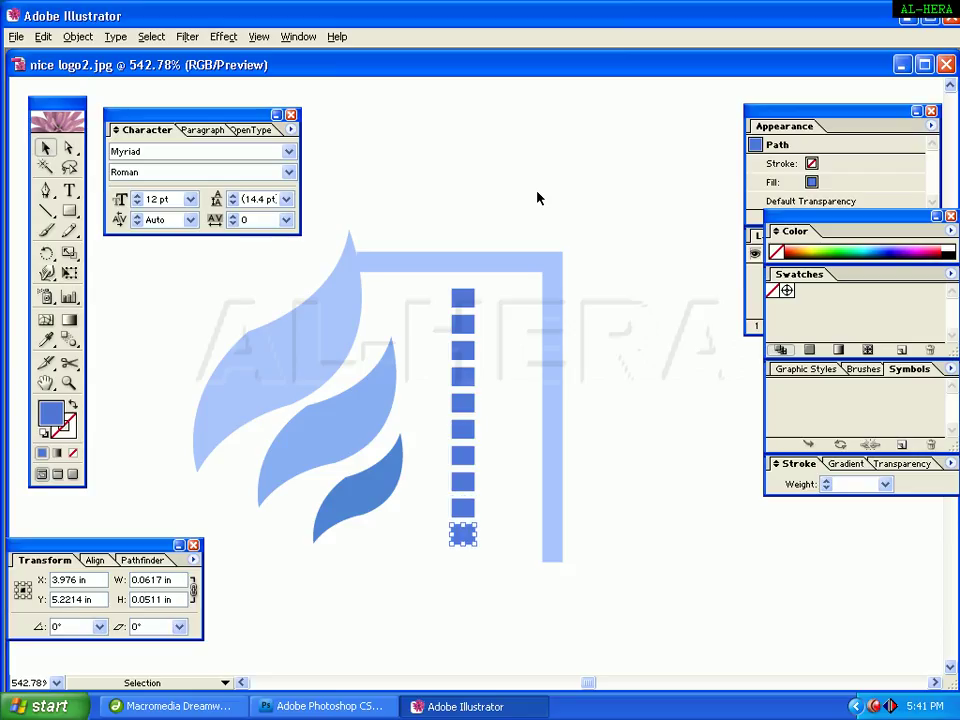
pyautogui.hotkey('ctrl', 'd')
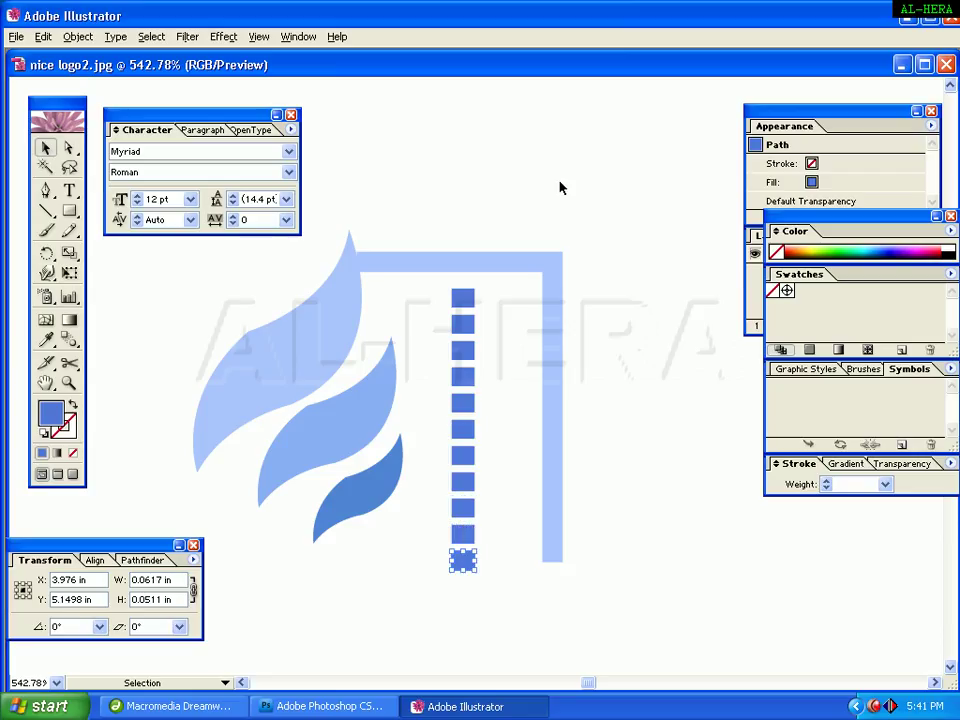
pyautogui.moveTo(559, 186); pyautogui.dragTo(590, 150)
pyautogui.hotkey('ctrl', 'z')
pyautogui.hotkey('ctrl', 'z')
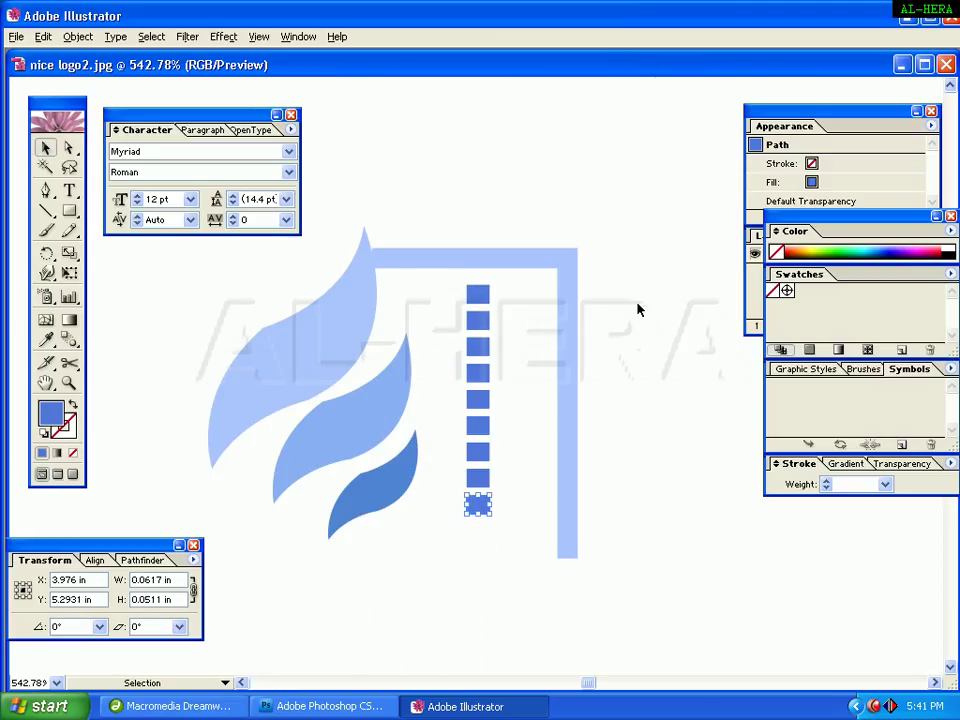
# - Group the nine windows and duplicate the column about 0.08 in to the right
pyautogui.click(555, 462)
pyautogui.moveTo(457, 310); pyautogui.dragTo(455, 280)
pyautogui.rightClick(483, 300)
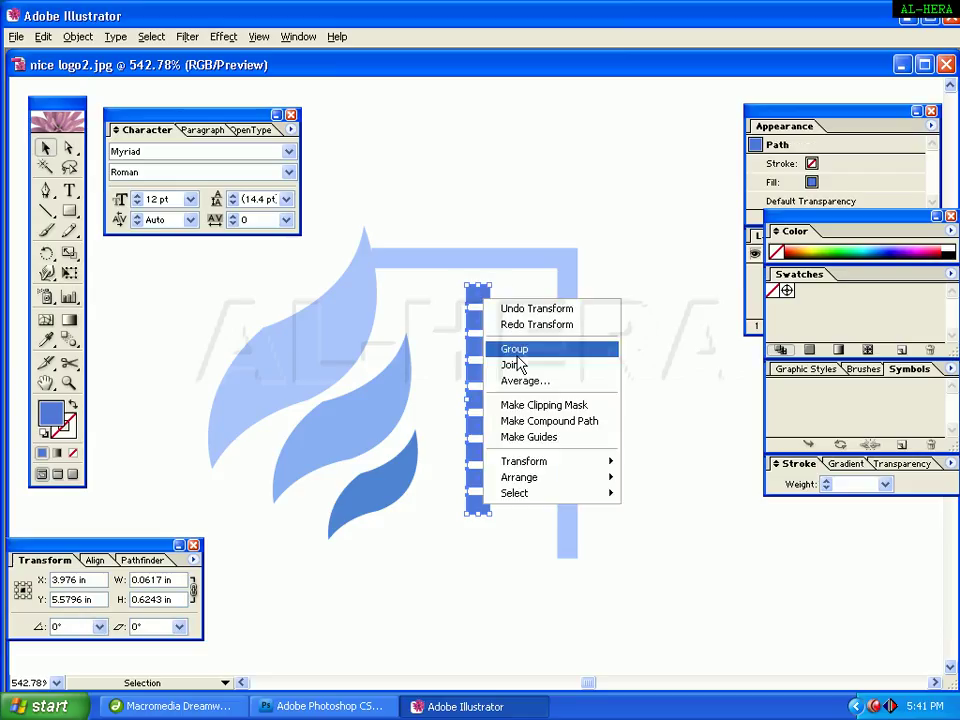
pyautogui.click(515, 349)
pyautogui.moveTo(477, 349); pyautogui.dragTo(509, 349)
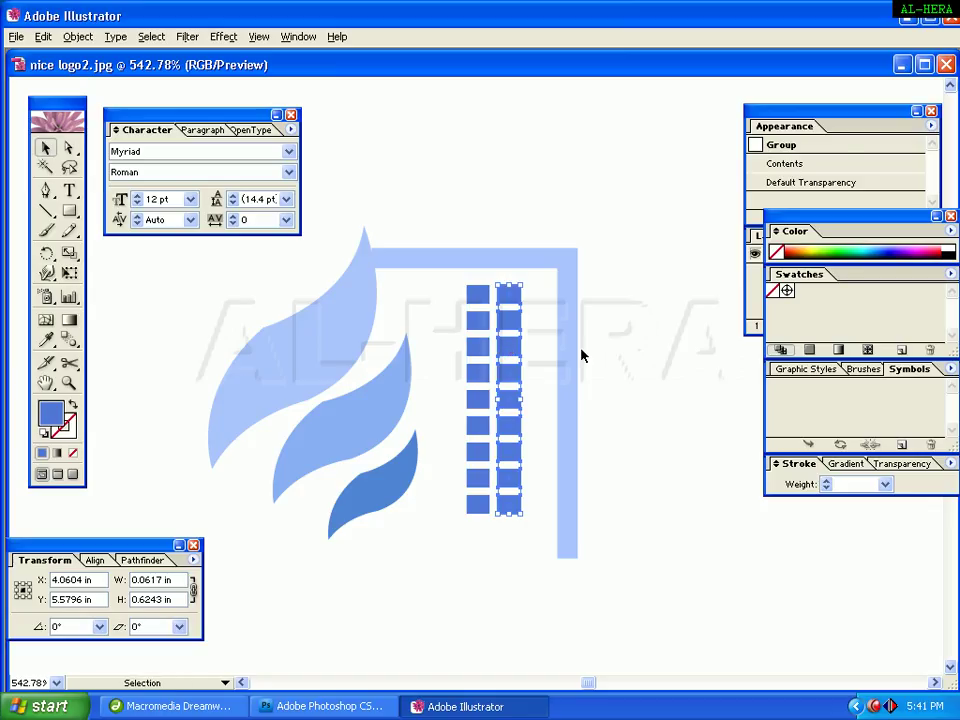
# - Group both window columns and move them slightly right and up toward the tall building's right wall
pyautogui.click(576, 355)
pyautogui.moveTo(444, 284); pyautogui.dragTo(524, 517)
pyautogui.rightClick(495, 400)
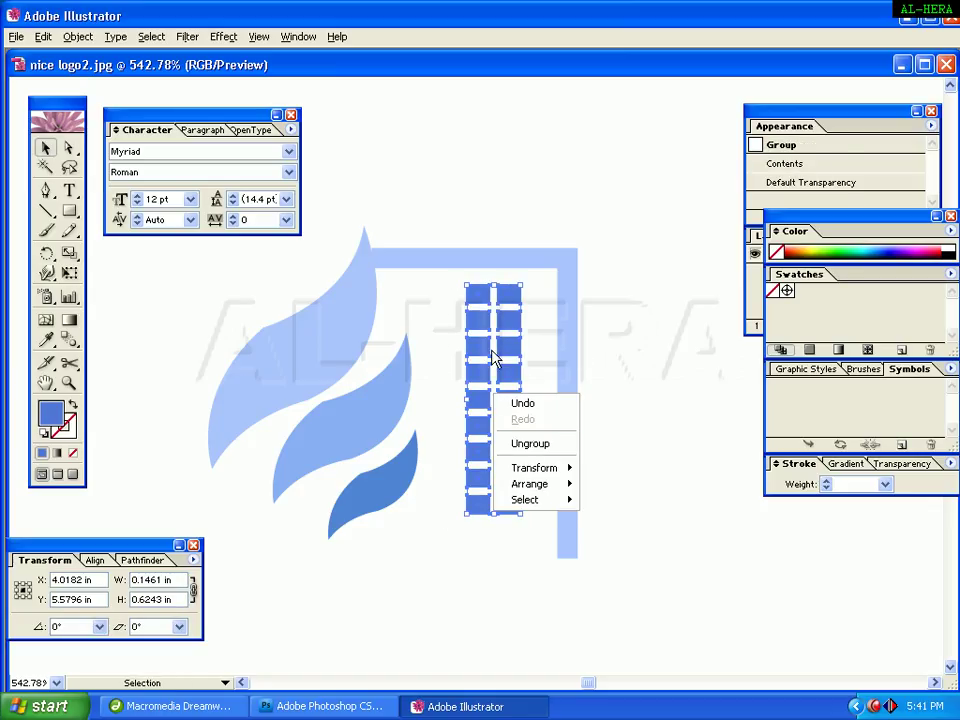
pyautogui.rightClick(477, 341)
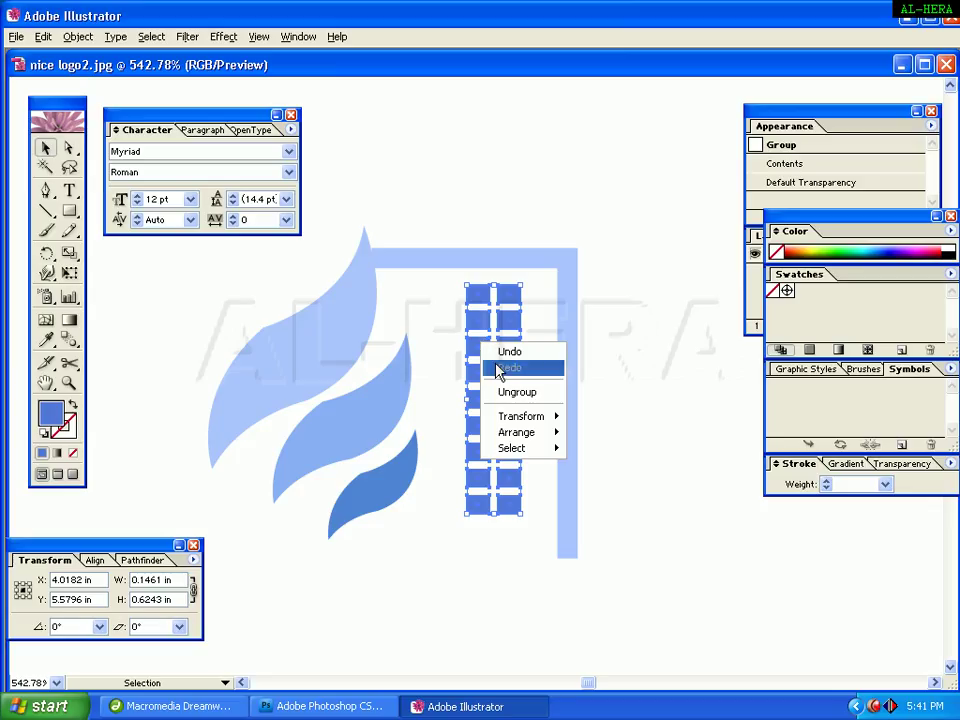
pyautogui.click(77, 36)
pyautogui.click(62, 95)
pyautogui.click(656, 264)
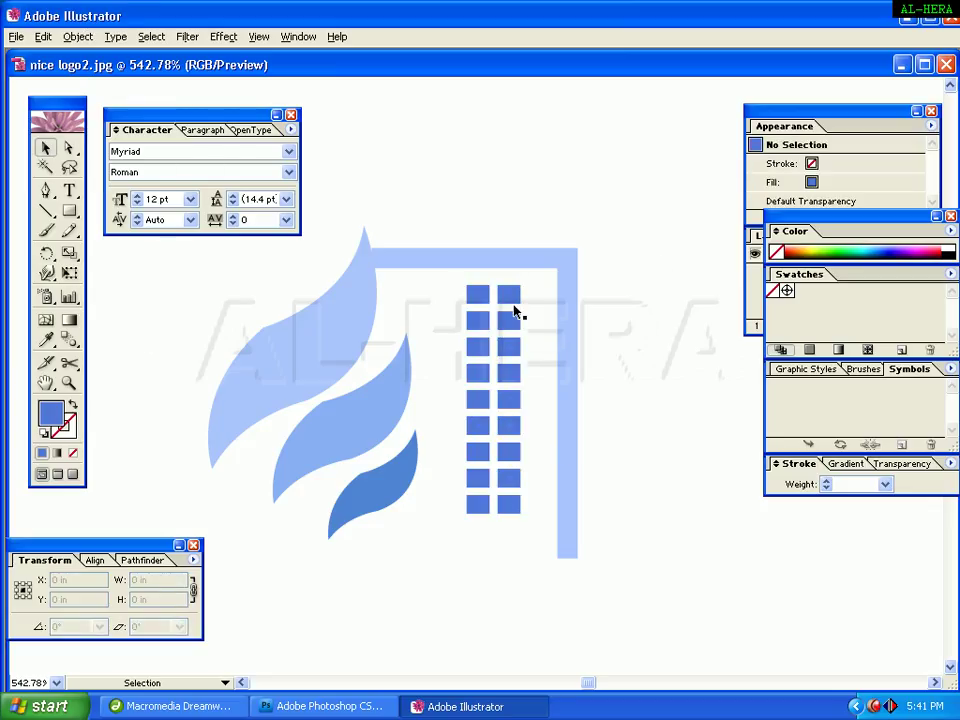
pyautogui.moveTo(514, 317); pyautogui.dragTo(529, 305)
pyautogui.click(681, 311)
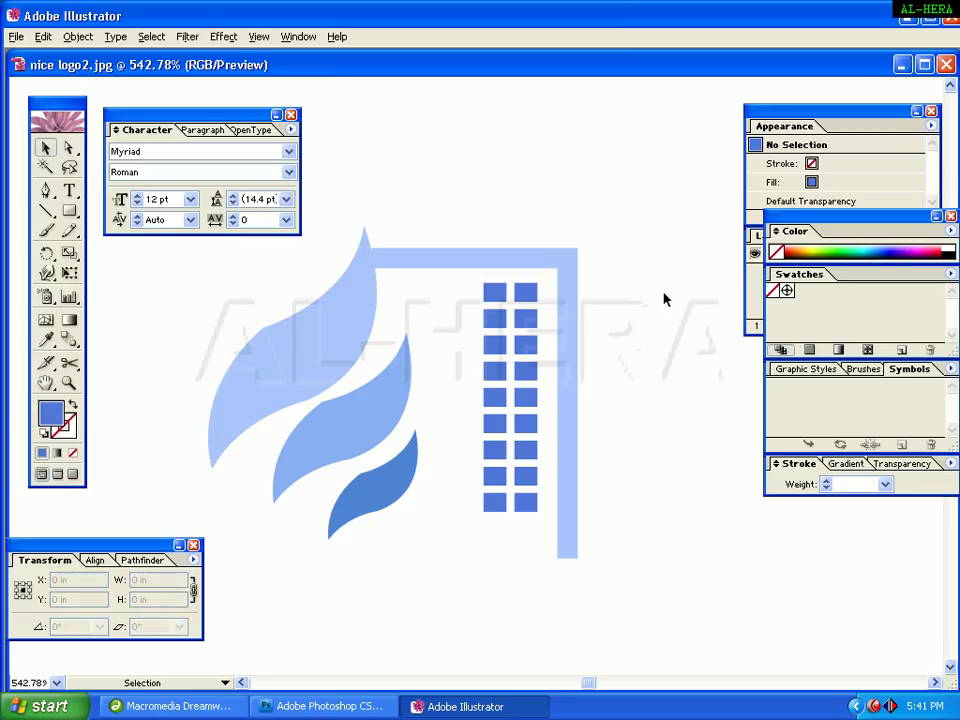
# - Shift the windows slightly left and narrow the tall building's outline to about 0.43 in wide to match the original
pyautogui.hotkey('ctrl', '-')
pyautogui.hotkey('ctrl', '-')
pyautogui.hotkey('ctrl', '-')
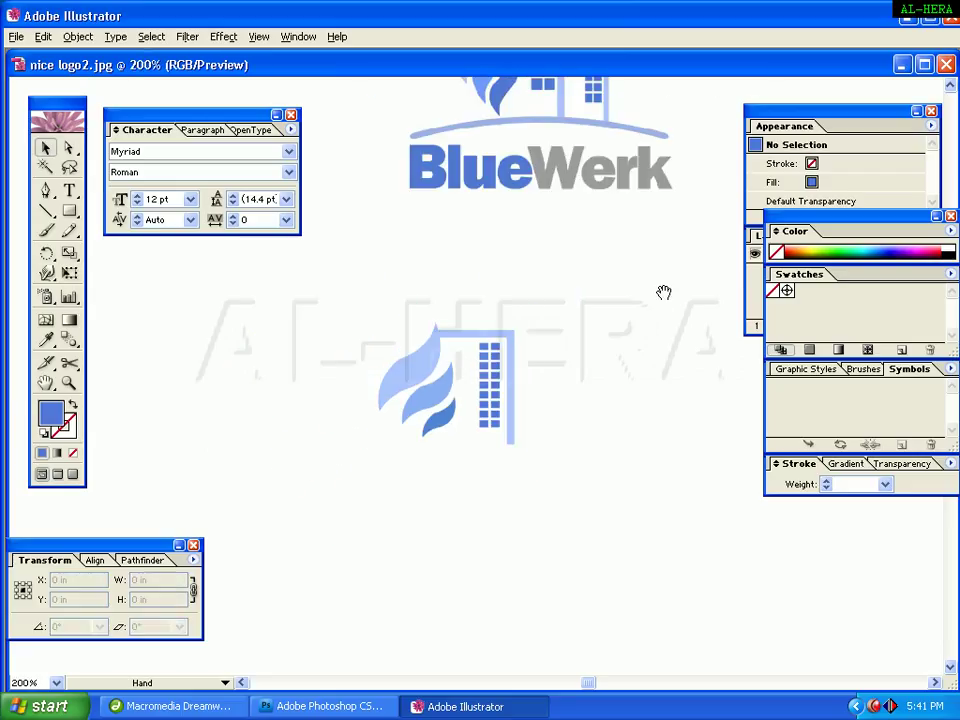
pyautogui.moveTo(664, 293); pyautogui.dragTo(585, 305)
pyautogui.moveTo(611, 261); pyautogui.dragTo(600, 228)
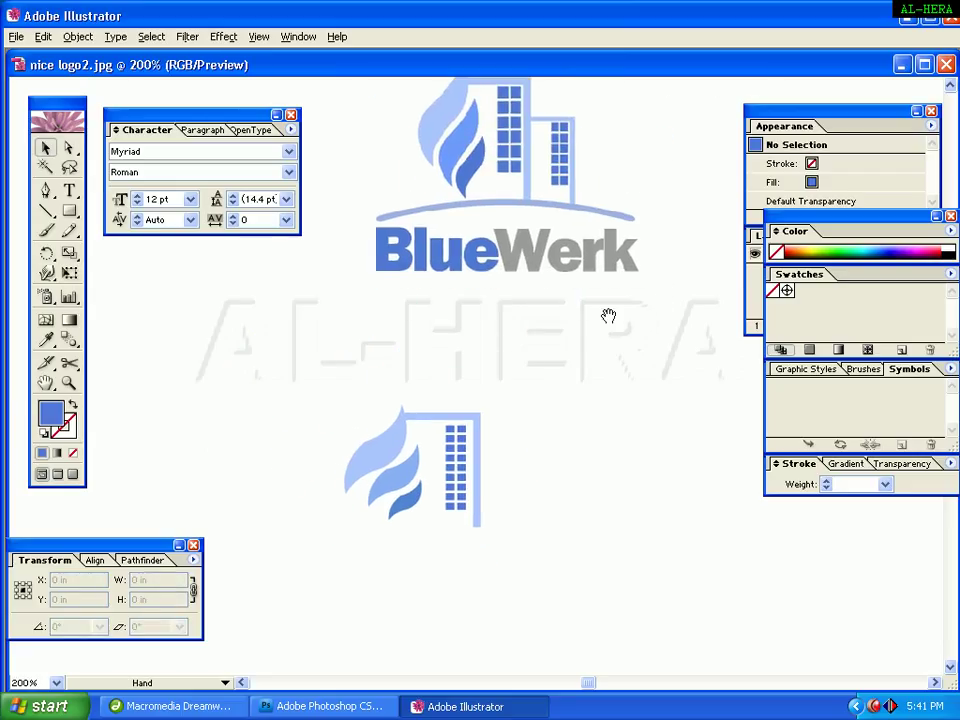
pyautogui.moveTo(608, 316); pyautogui.dragTo(612, 337)
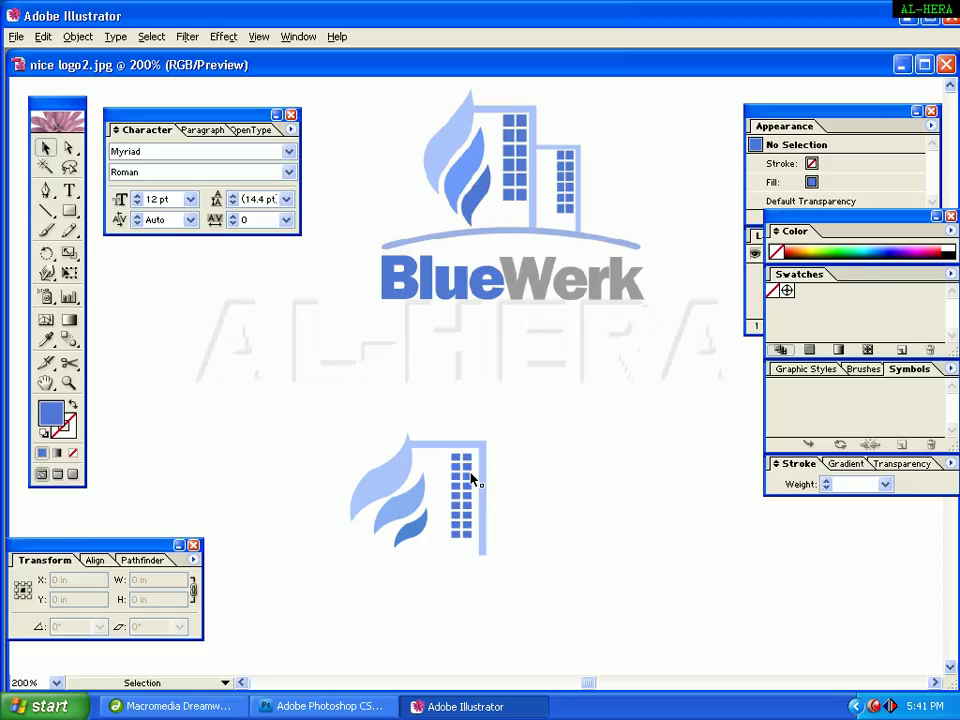
pyautogui.moveTo(472, 480)
pyautogui.mouseDown()
pyautogui.moveTo(454, 488)
pyautogui.moveTo(472, 482)
pyautogui.moveTo(471, 500)
pyautogui.mouseUp()
pyautogui.click(489, 501)
pyautogui.click(482, 497)
pyautogui.click(567, 450)
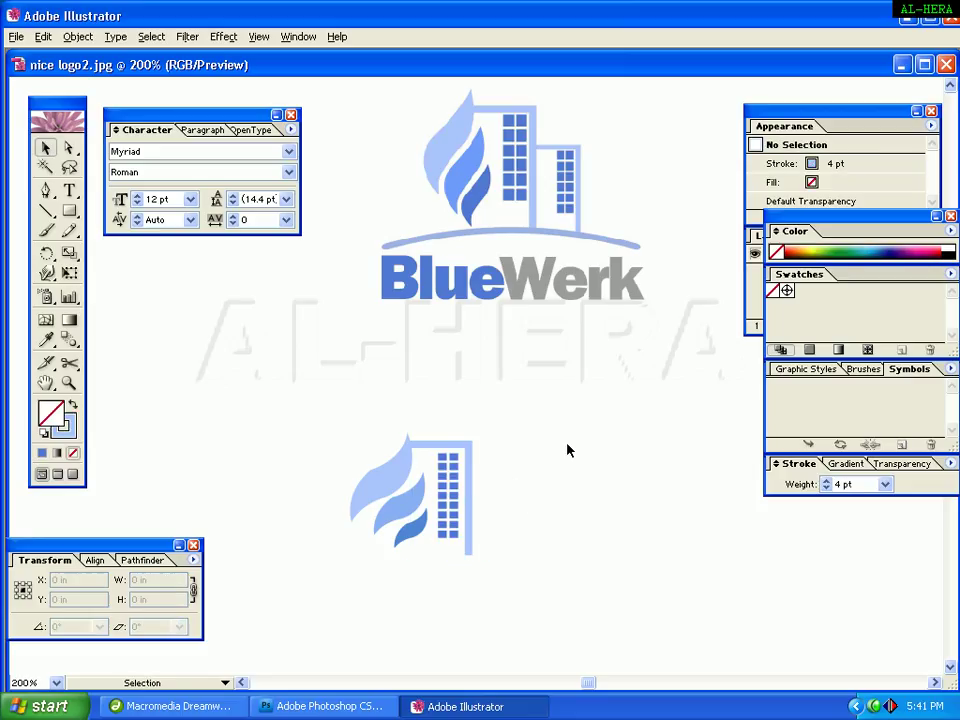
# - Shorten the tall building's outline from its lower end to about 0.78 in high and deselect it
pyautogui.click(467, 553)
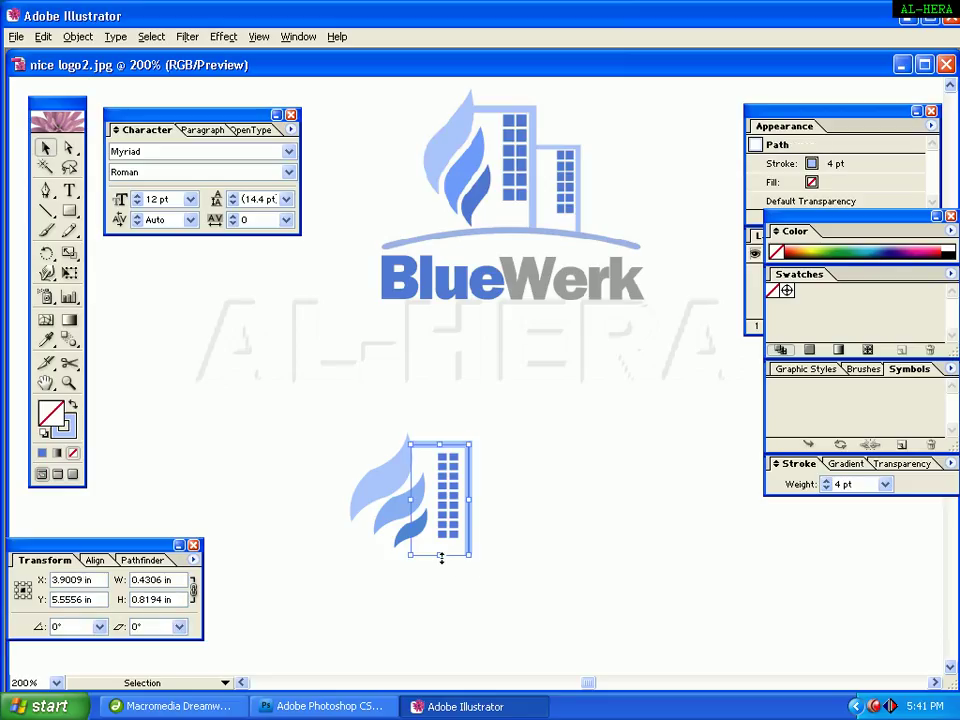
pyautogui.moveTo(441, 558); pyautogui.dragTo(441, 550)
pyautogui.click(546, 495)
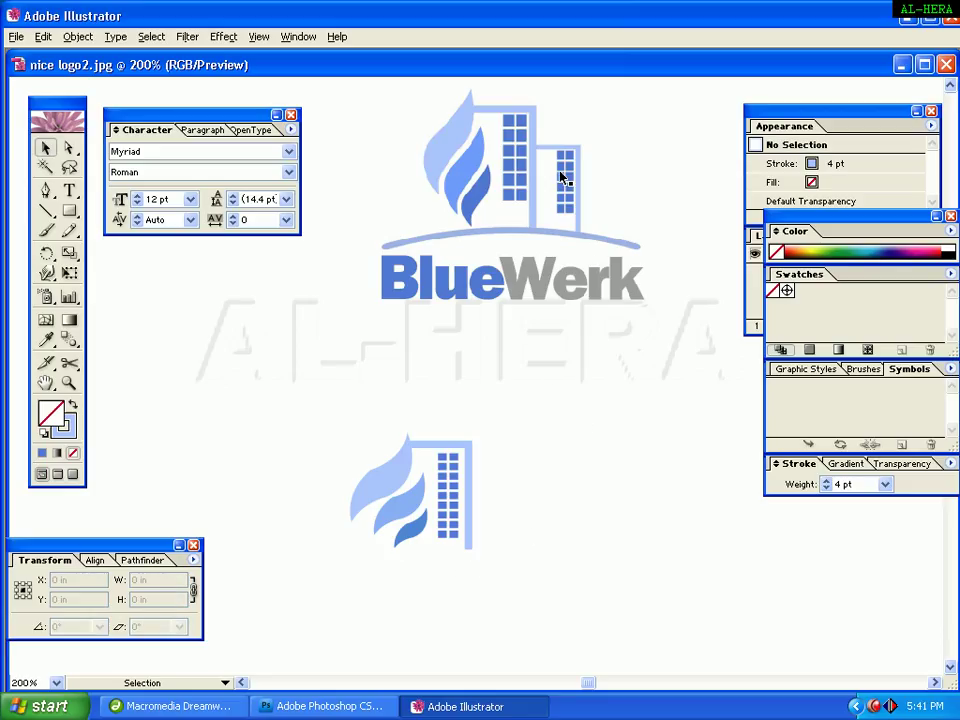
# - Group the tall building's outline with its windows
pyautogui.moveTo(446, 437); pyautogui.dragTo(450, 456)
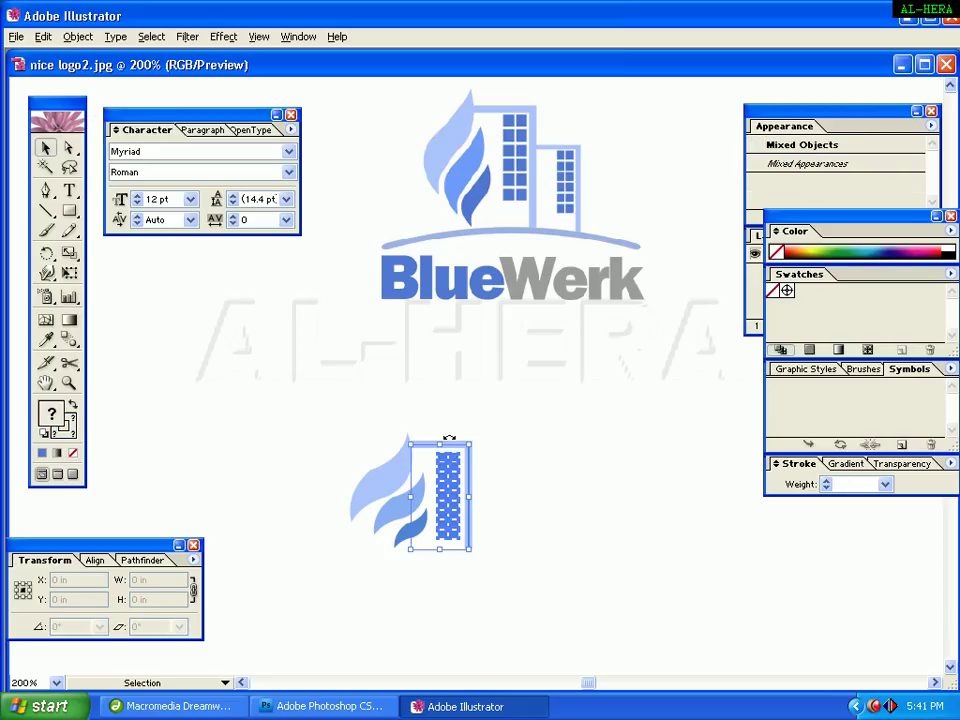
pyautogui.rightClick(450, 457)
pyautogui.click(484, 510)
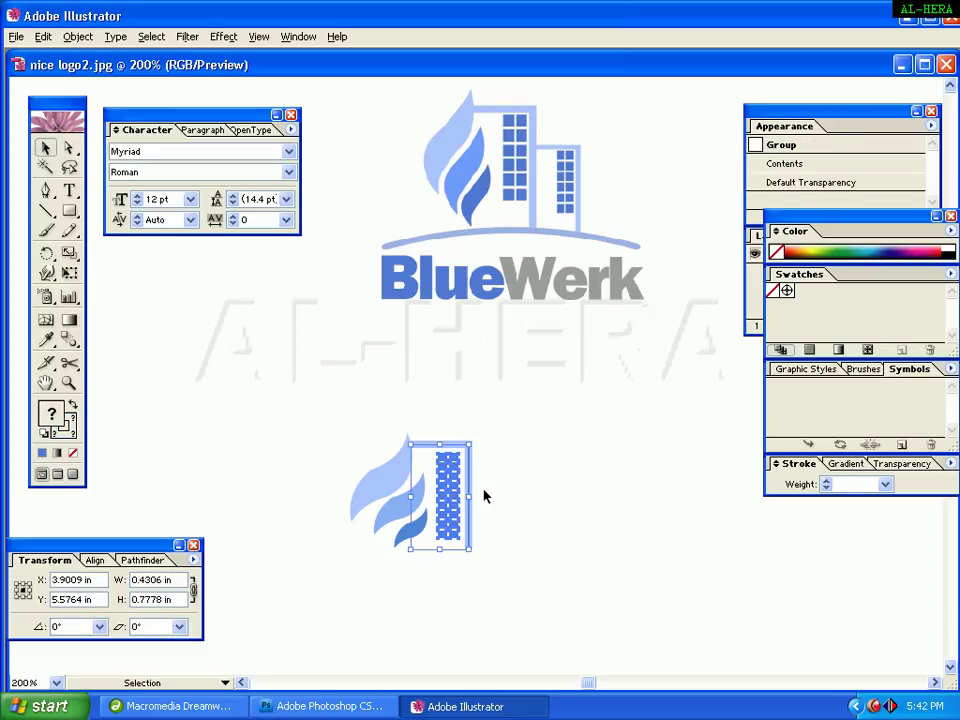
pyautogui.click(484, 495)
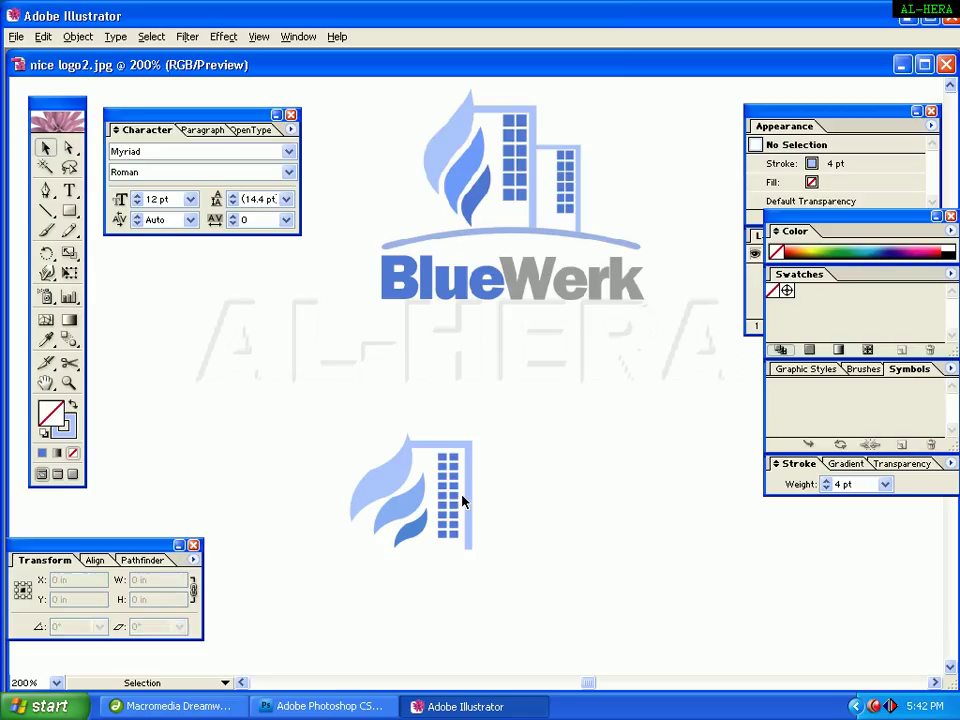
# - Ungroup the tall building's outline from its windows
pyautogui.click(452, 497)
pyautogui.click(497, 561)
pyautogui.click(458, 495)
pyautogui.rightClick(439, 489)
pyautogui.click(476, 538)
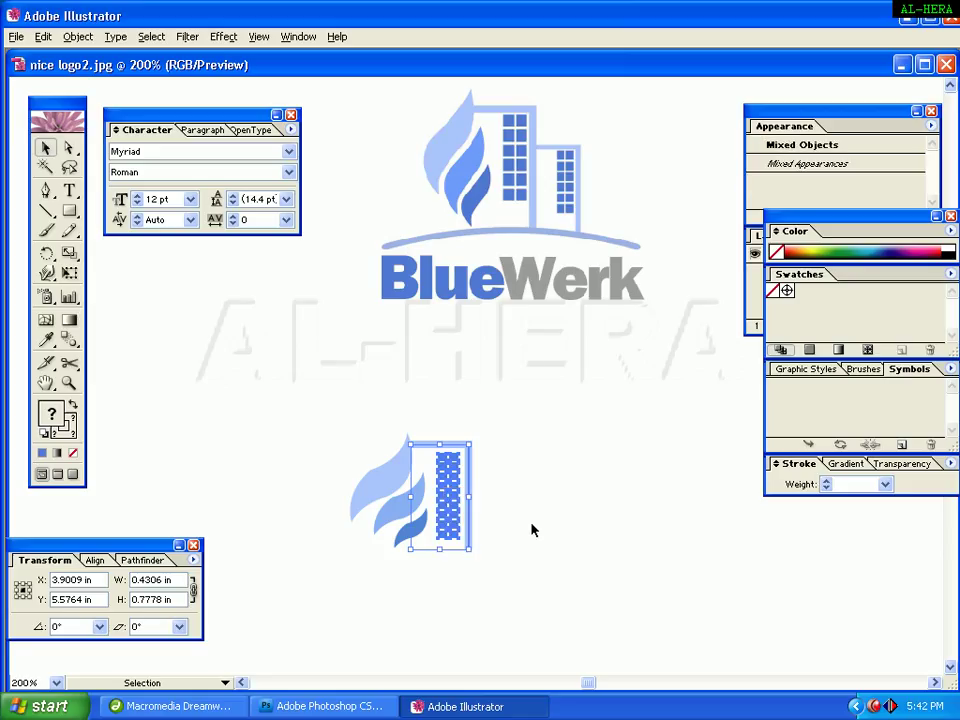
pyautogui.click(531, 529)
# - Duplicate the tall building's outline to the right and scale the copy to about 0.37 in by 0.67 in
pyautogui.click(468, 530)
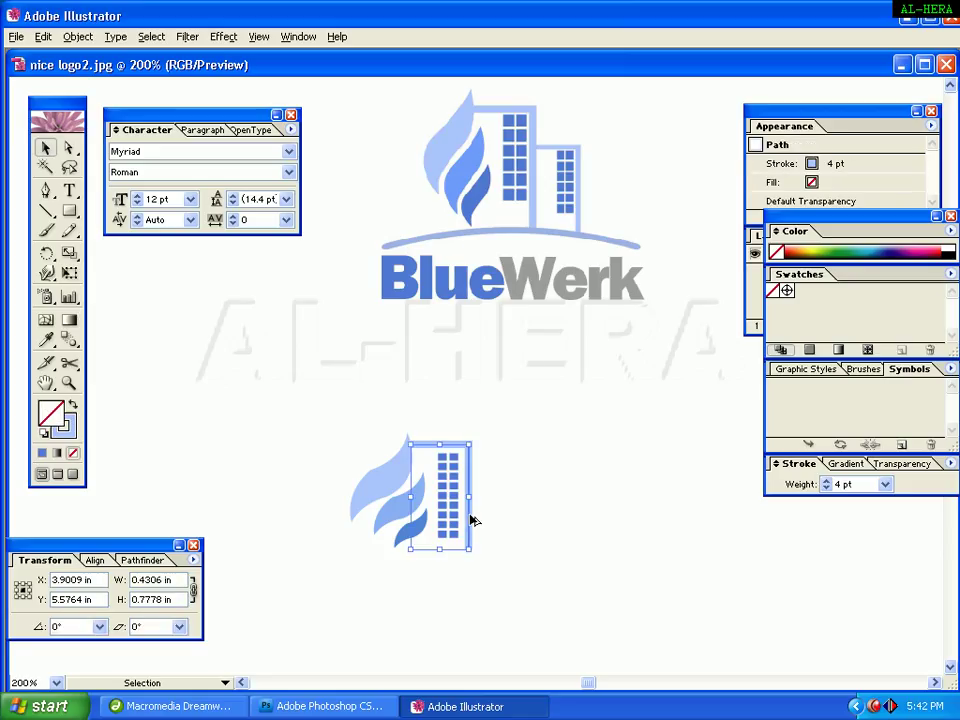
pyautogui.moveTo(473, 519); pyautogui.dragTo(527, 526)
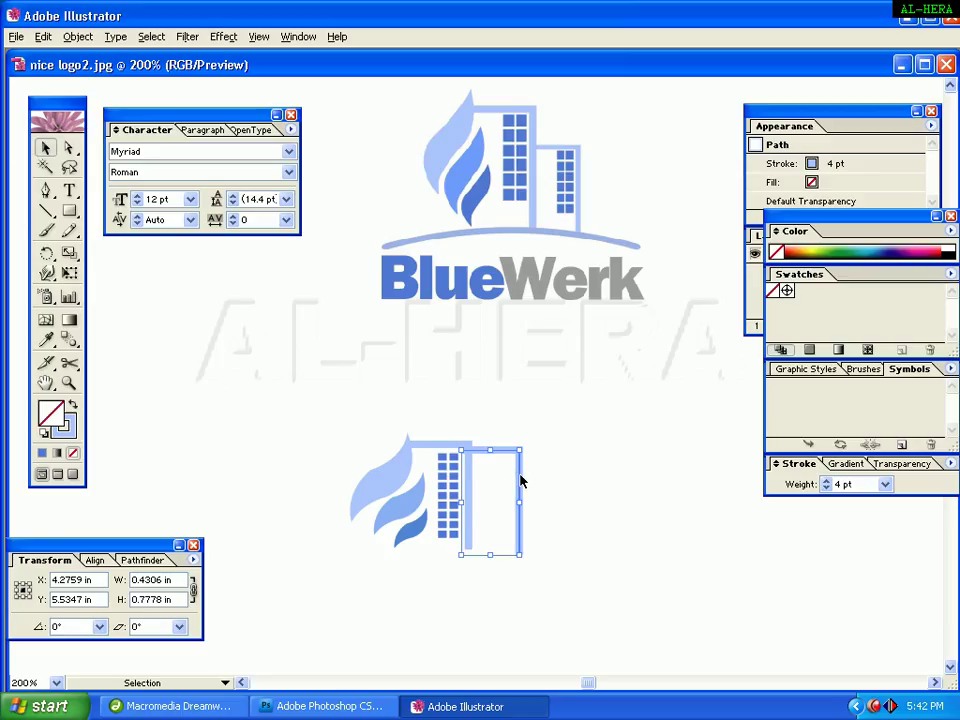
pyautogui.moveTo(520, 482); pyautogui.dragTo(536, 491)
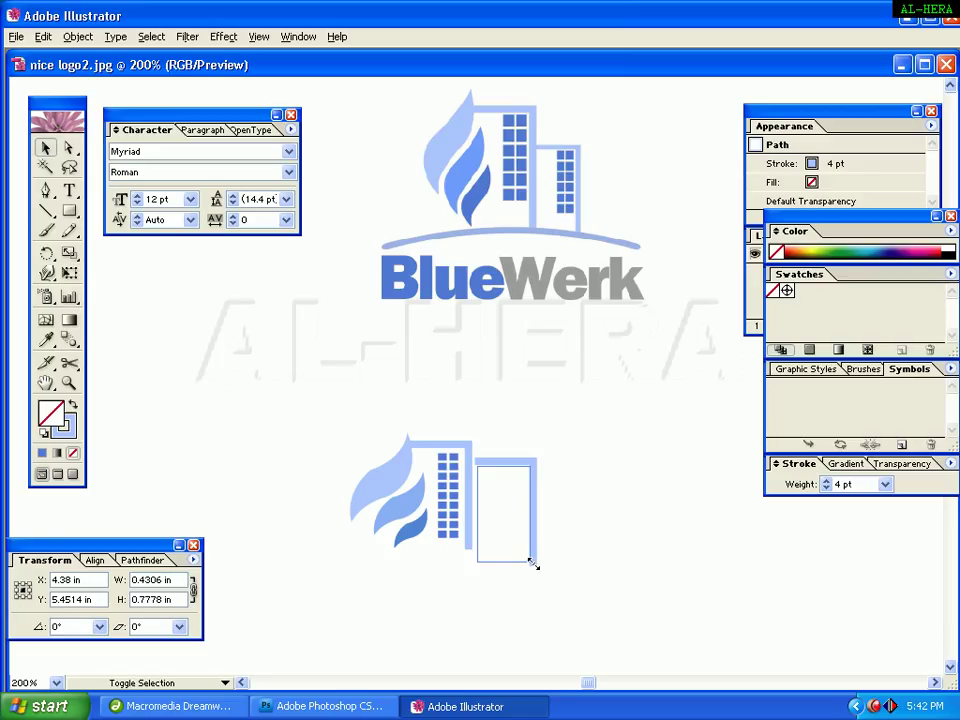
pyautogui.moveTo(534, 566); pyautogui.dragTo(527, 551)
pyautogui.click(579, 545)
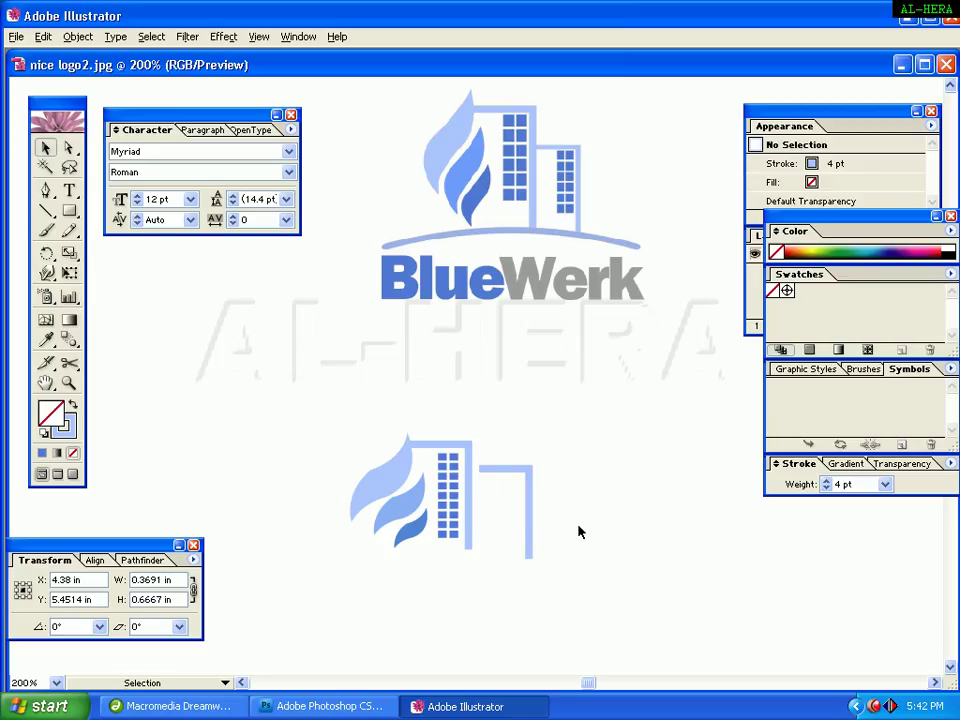
# - Move the smaller building's outline left until it meets the tall building's right wall
pyautogui.click(529, 512)
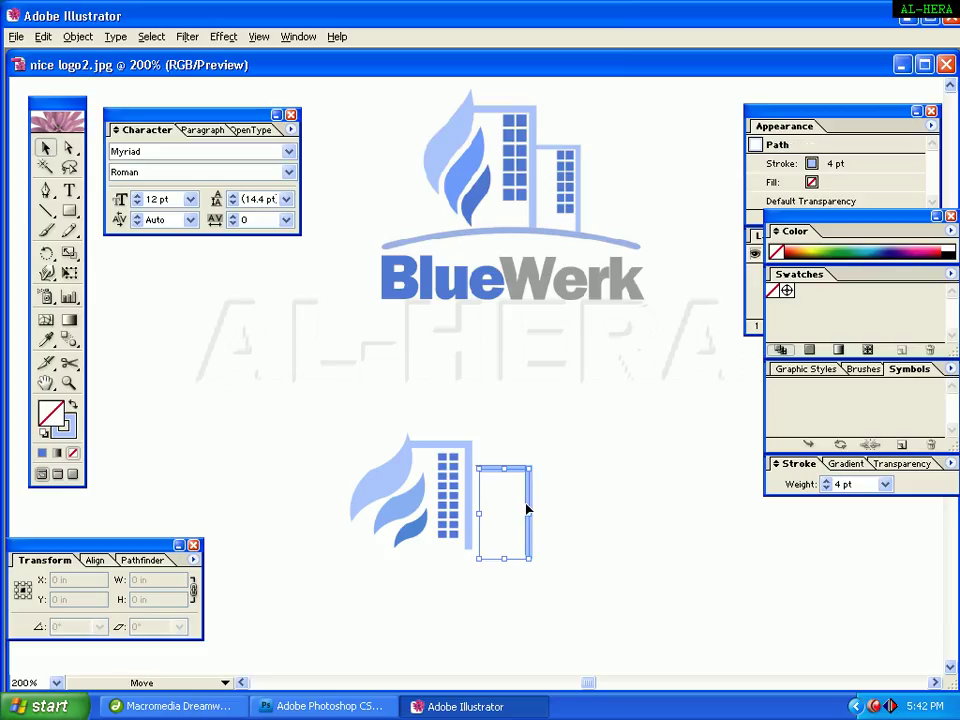
pyautogui.moveTo(528, 510); pyautogui.dragTo(521, 508)
pyautogui.click(612, 472)
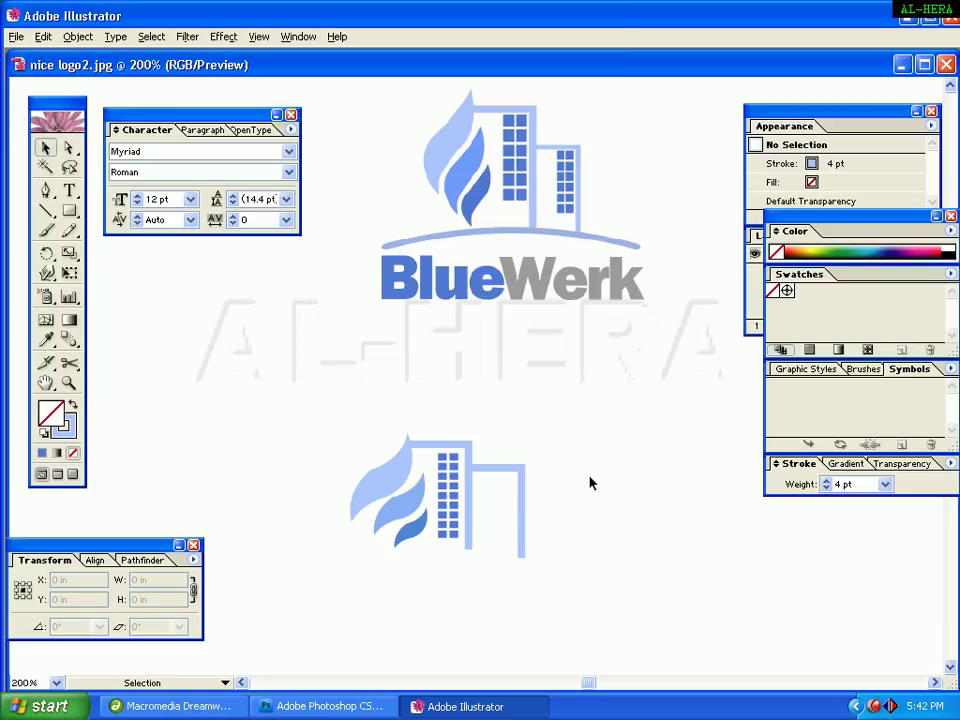
# - Shorten the smaller building's outline slightly from its lower end and deselect it
pyautogui.click(523, 560)
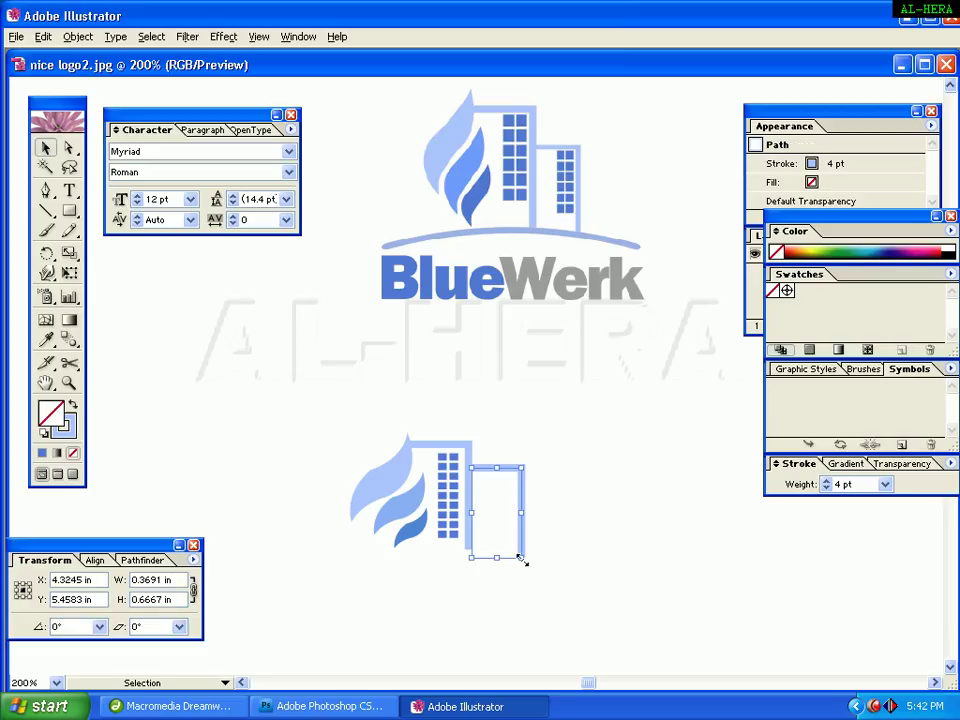
pyautogui.keyDown('ctrl'); pyautogui.click(499, 557); pyautogui.keyUp('ctrl')
pyautogui.press('Delete')
pyautogui.click(553, 549)
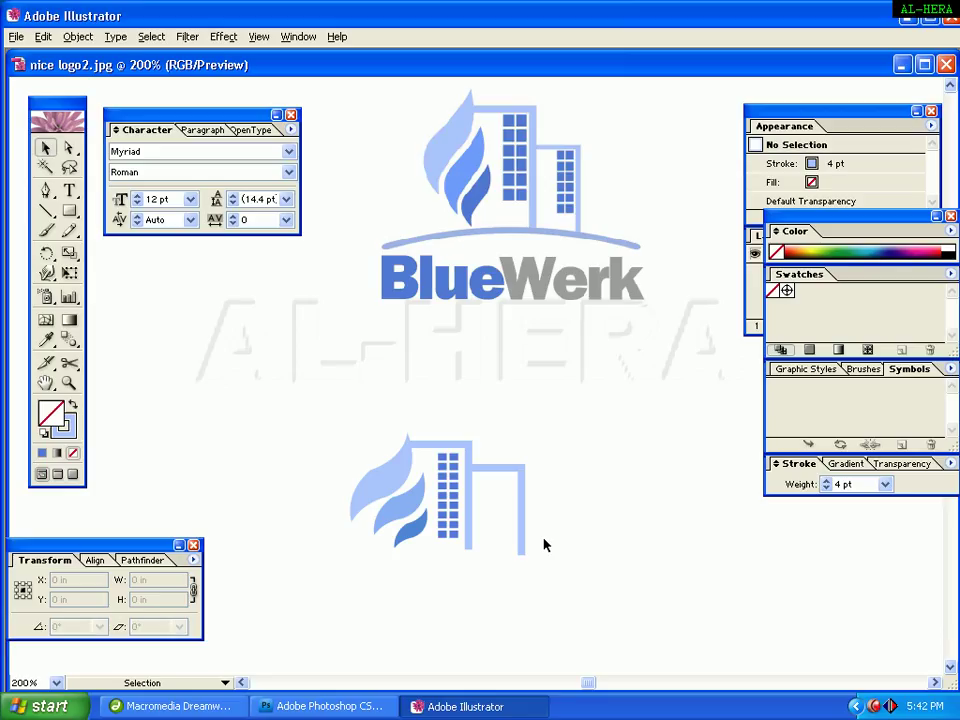
# - Examine the original logo's window grids and smaller building closely and compare them with the redrawn buildings
pyautogui.hotkey('ctrl', '-')
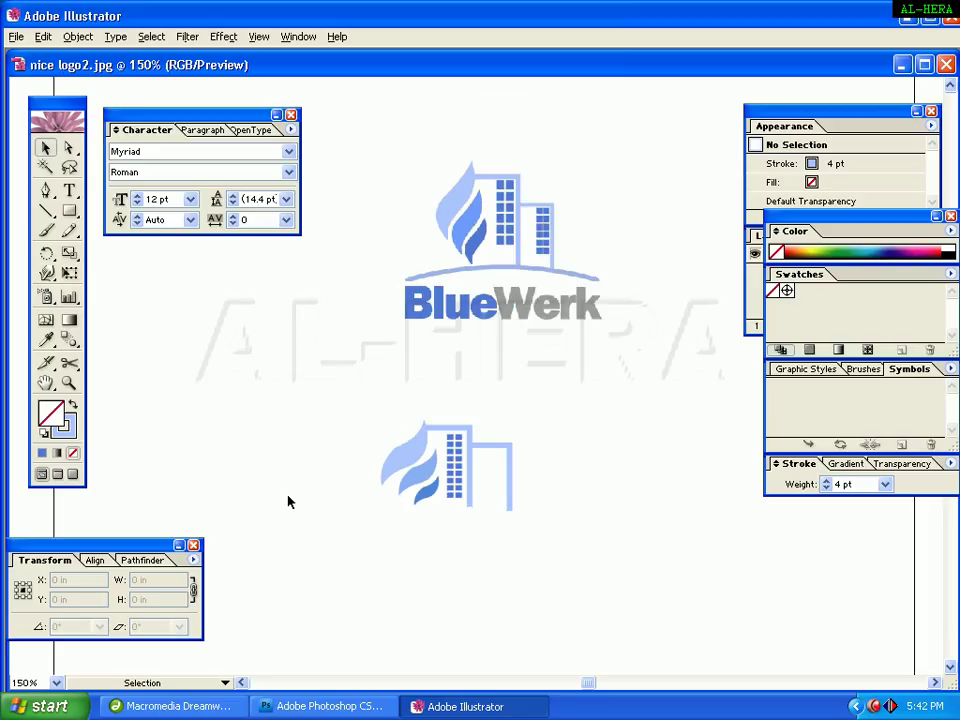
pyautogui.click(68, 383)
pyautogui.moveTo(362, 409); pyautogui.dragTo(521, 491)
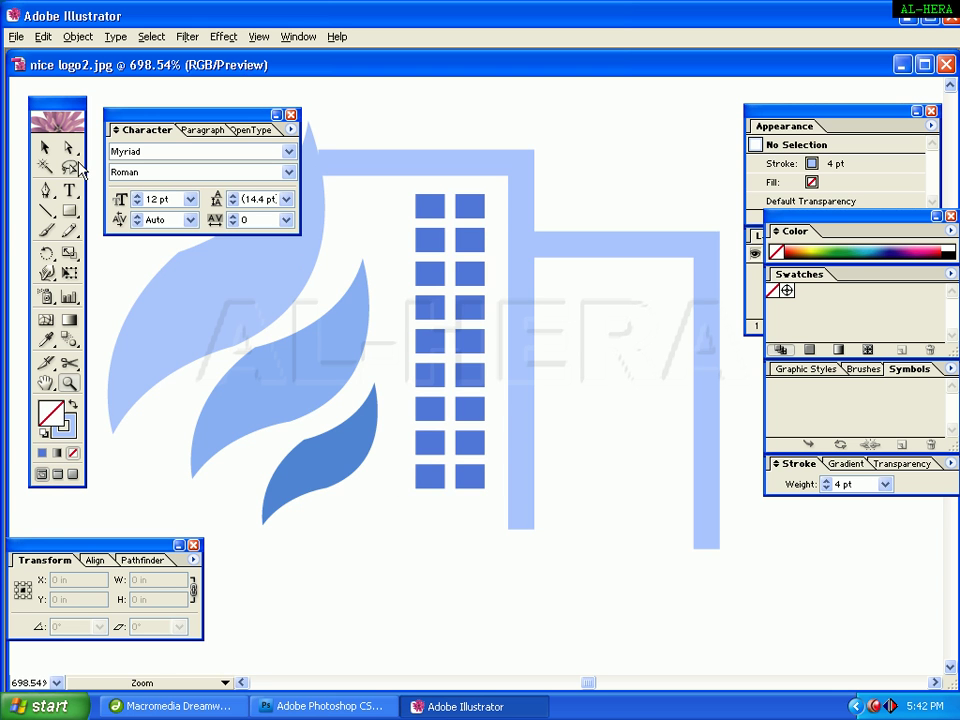
pyautogui.click(45, 147)
pyautogui.moveTo(576, 103); pyautogui.dragTo(575, 596)
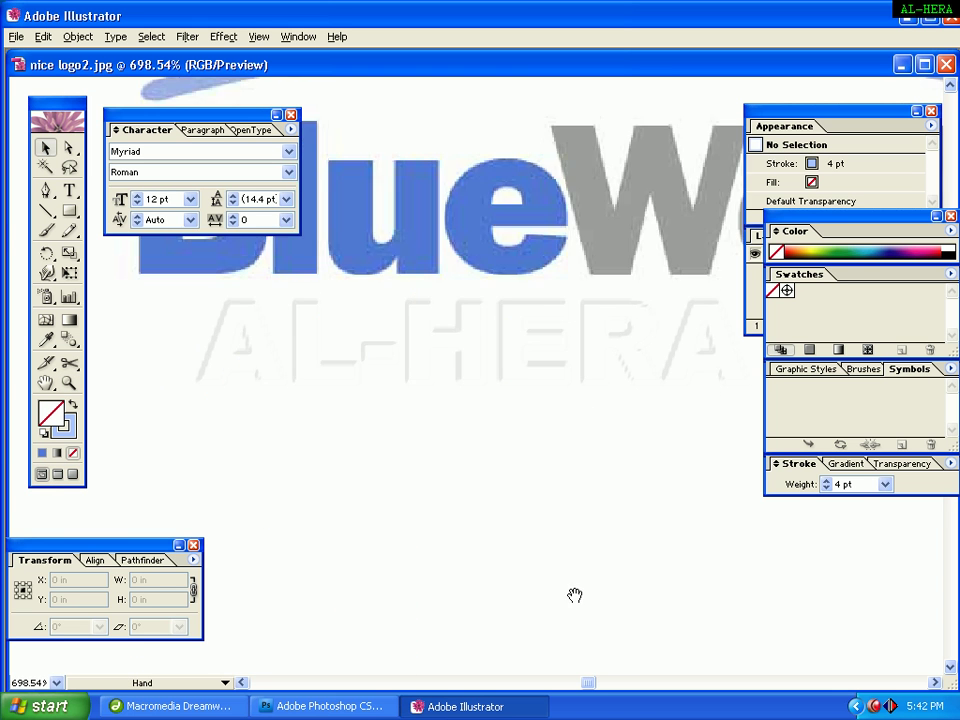
pyautogui.moveTo(489, 561); pyautogui.dragTo(508, 713)
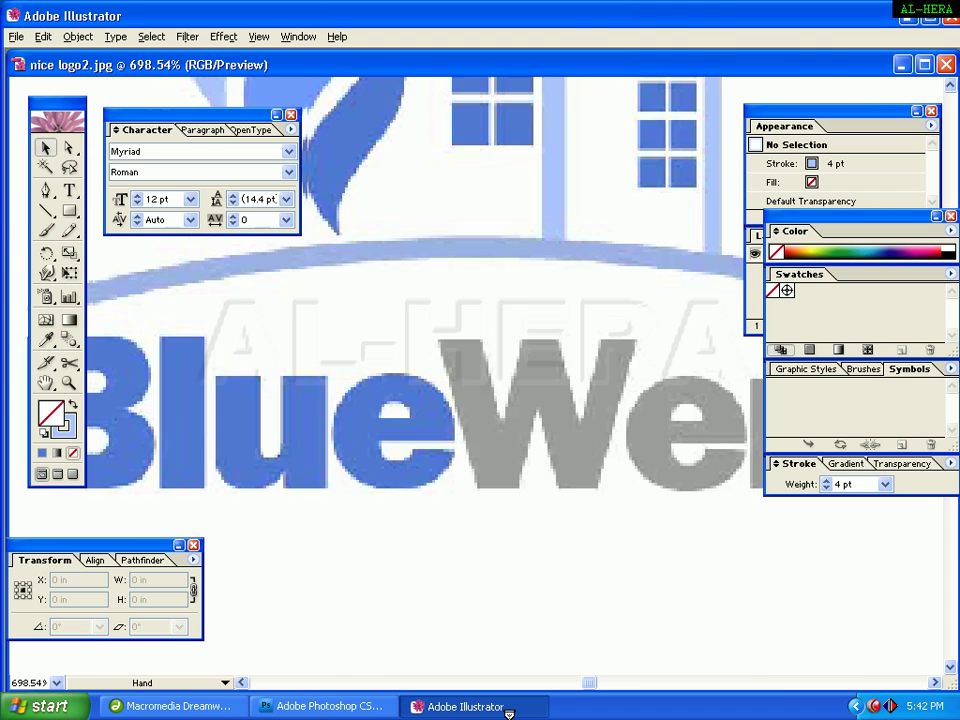
pyautogui.moveTo(623, 427); pyautogui.dragTo(583, 677)
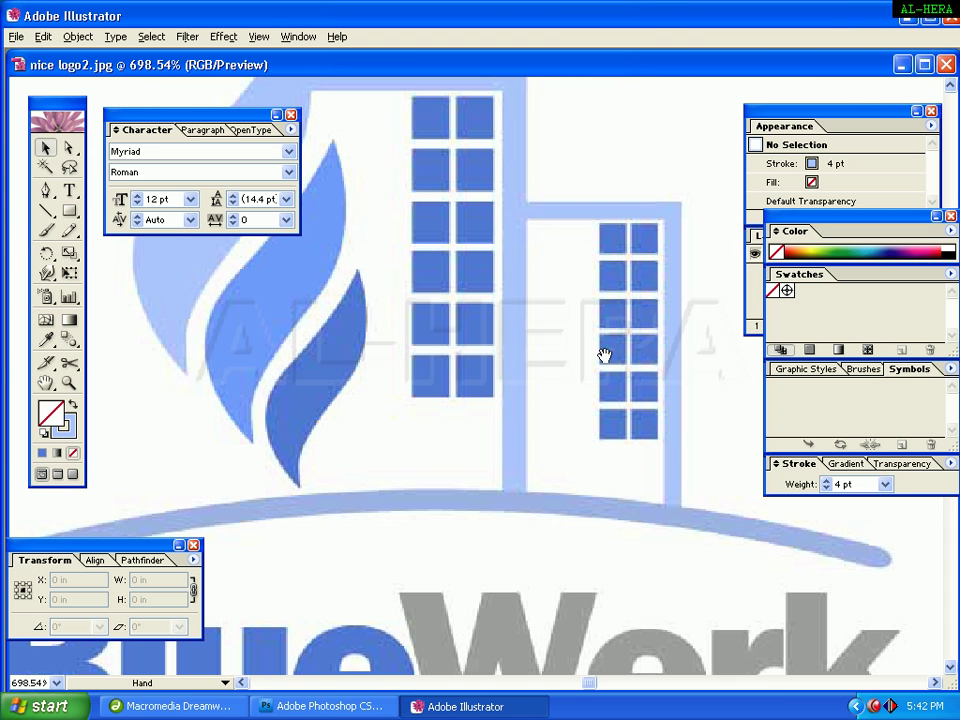
pyautogui.scroll(-10, 604, 356)
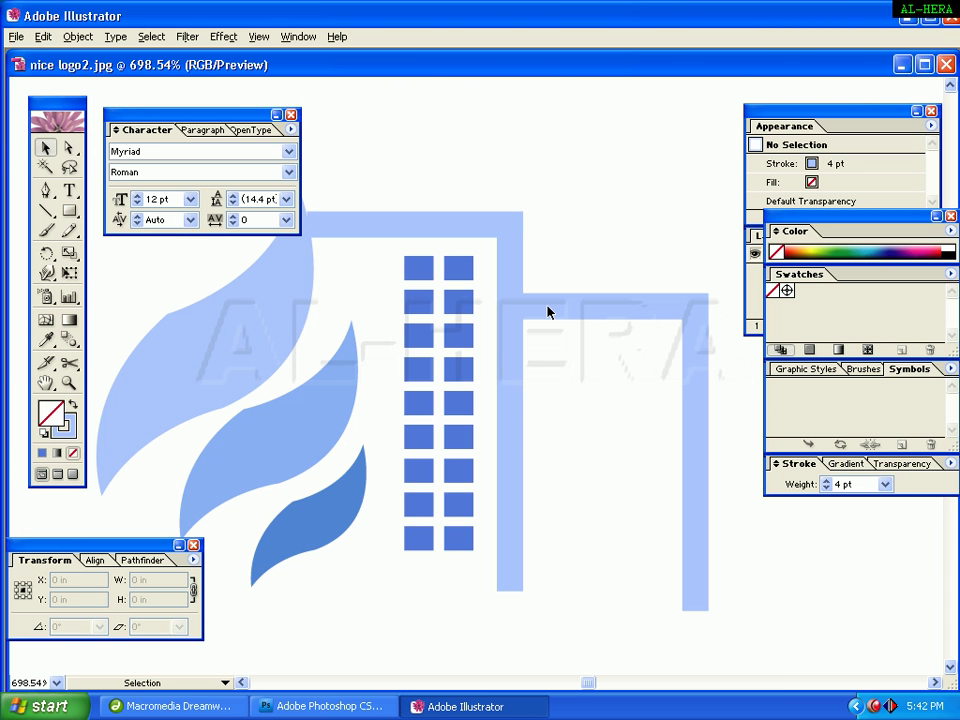
pyautogui.click(467, 320)
pyautogui.moveTo(432, 312); pyautogui.dragTo(614, 402)
pyautogui.press('super')
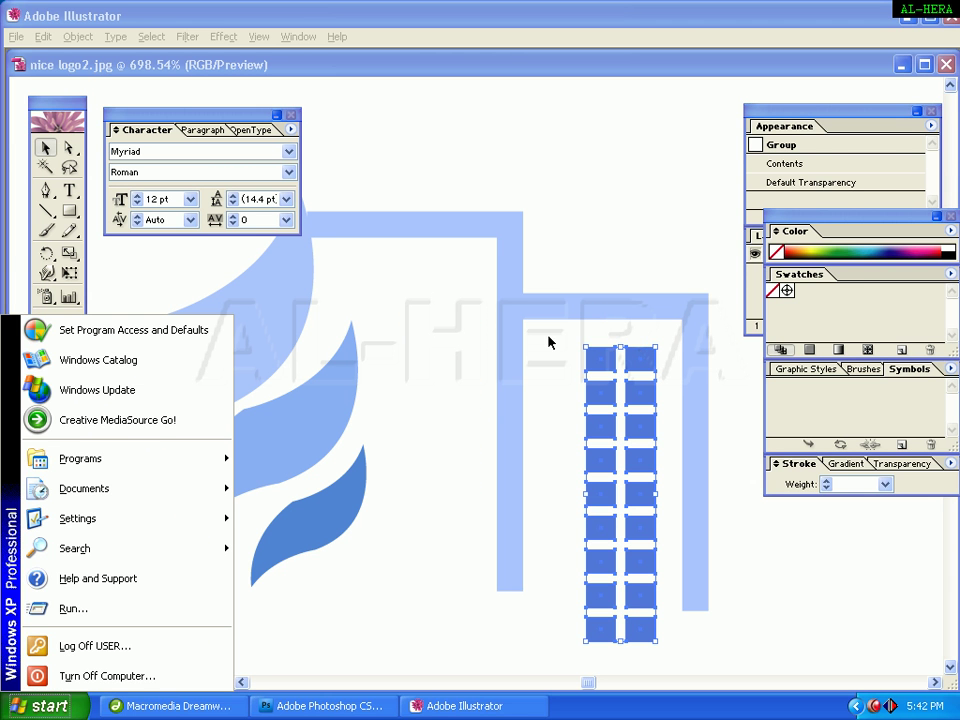
pyautogui.click(605, 235)
pyautogui.hotkey('ctrl', 'z')
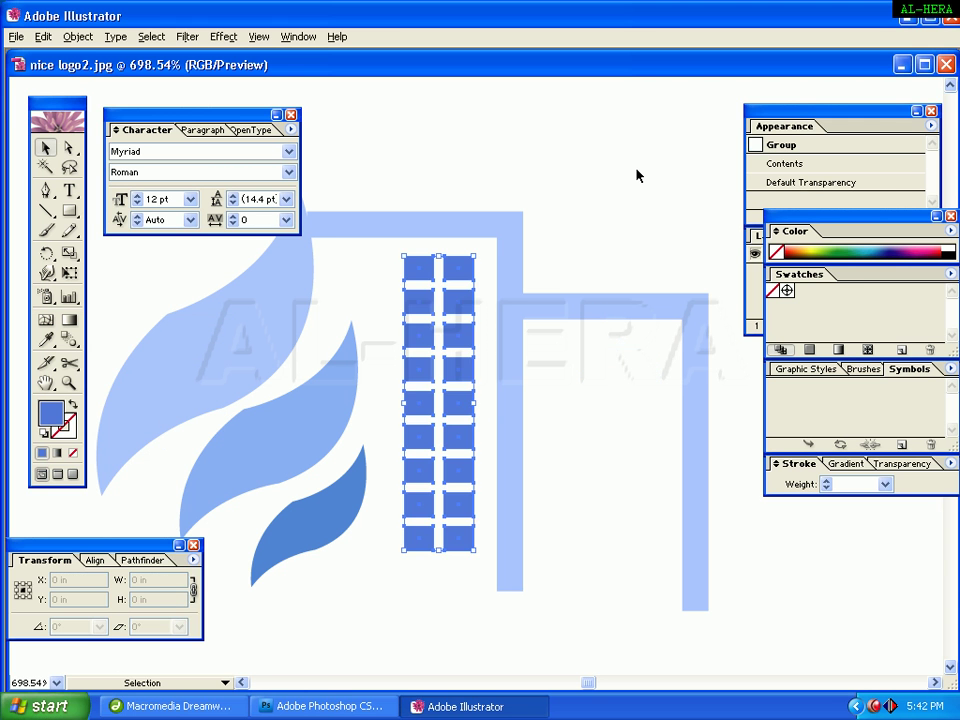
# - Duplicate the tall building's window grid inside the smaller building's right wall and scale the copy to about 0.11 in by 0.49 in
pyautogui.moveTo(455, 338); pyautogui.dragTo(615, 421)
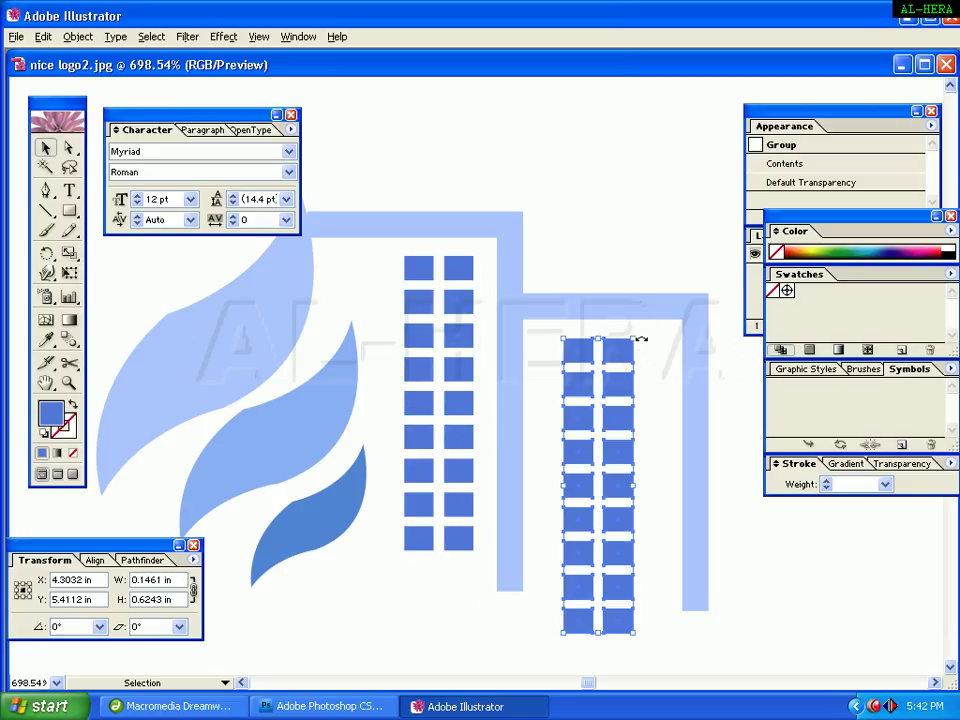
pyautogui.moveTo(623, 358); pyautogui.dragTo(622, 388)
pyautogui.click(677, 229)
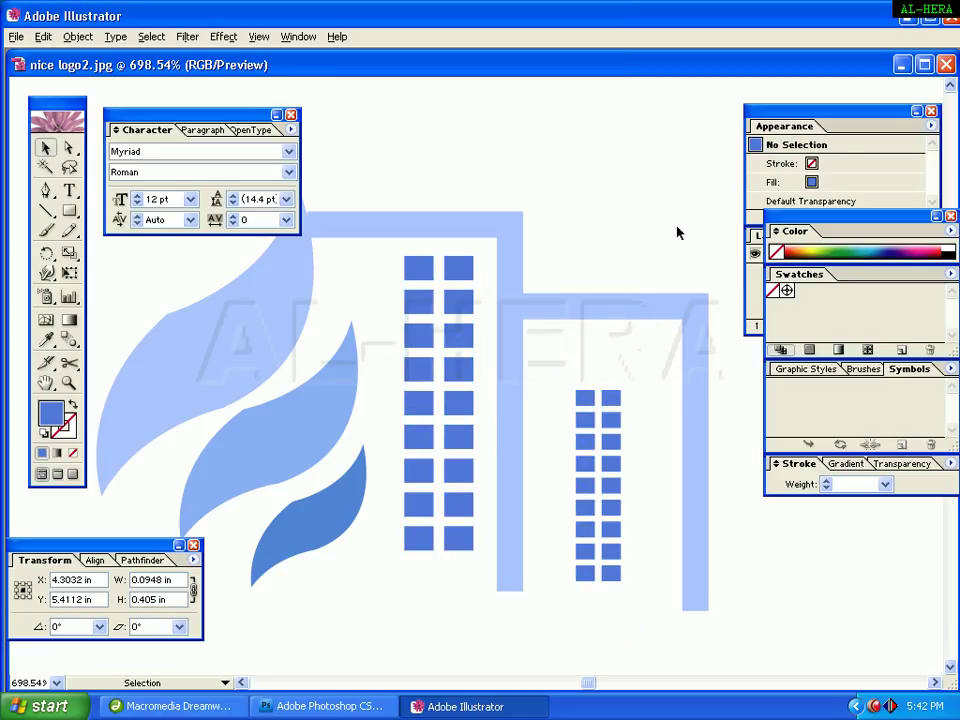
pyautogui.moveTo(605, 467); pyautogui.dragTo(655, 464)
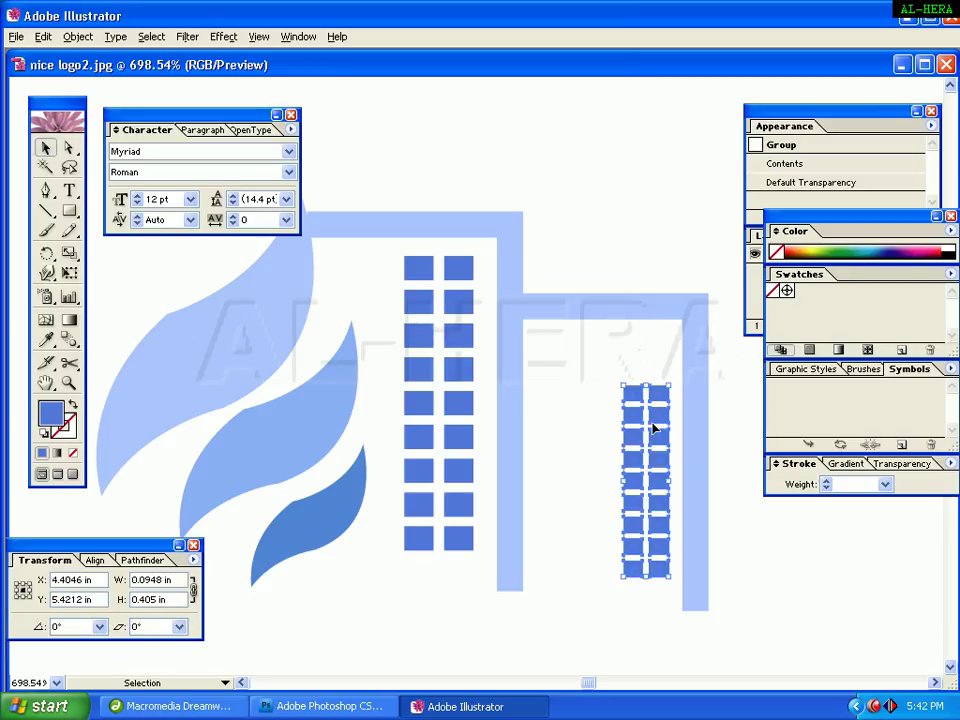
pyautogui.moveTo(620, 386)
pyautogui.mouseDown()
pyautogui.moveTo(596, 362)
pyautogui.moveTo(632, 373)
pyautogui.moveTo(625, 365)
pyautogui.mouseUp()
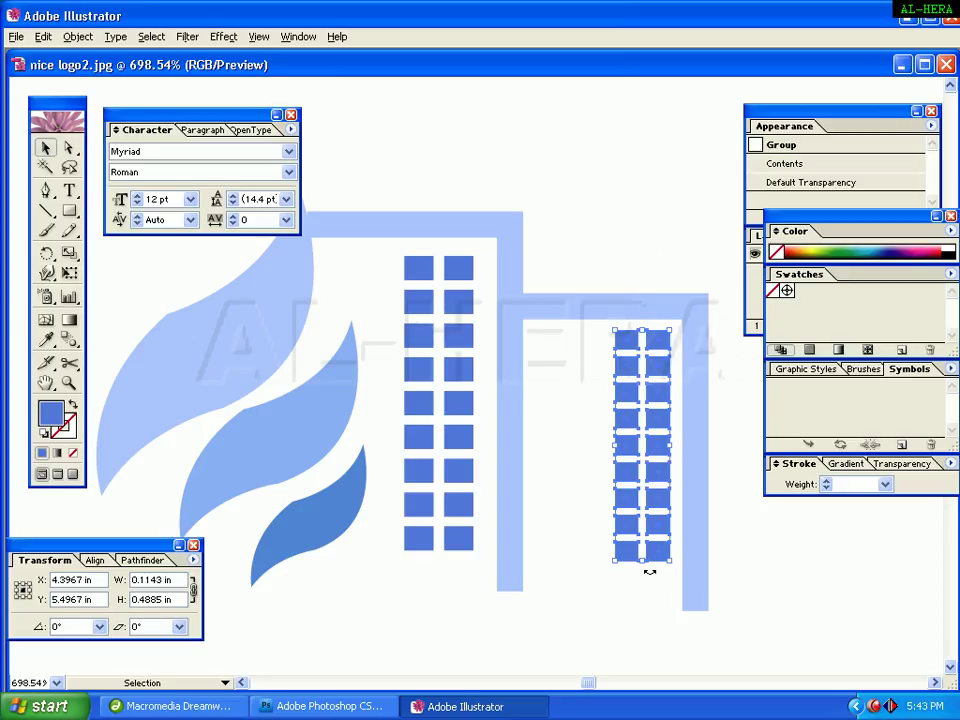
pyautogui.click(636, 226)
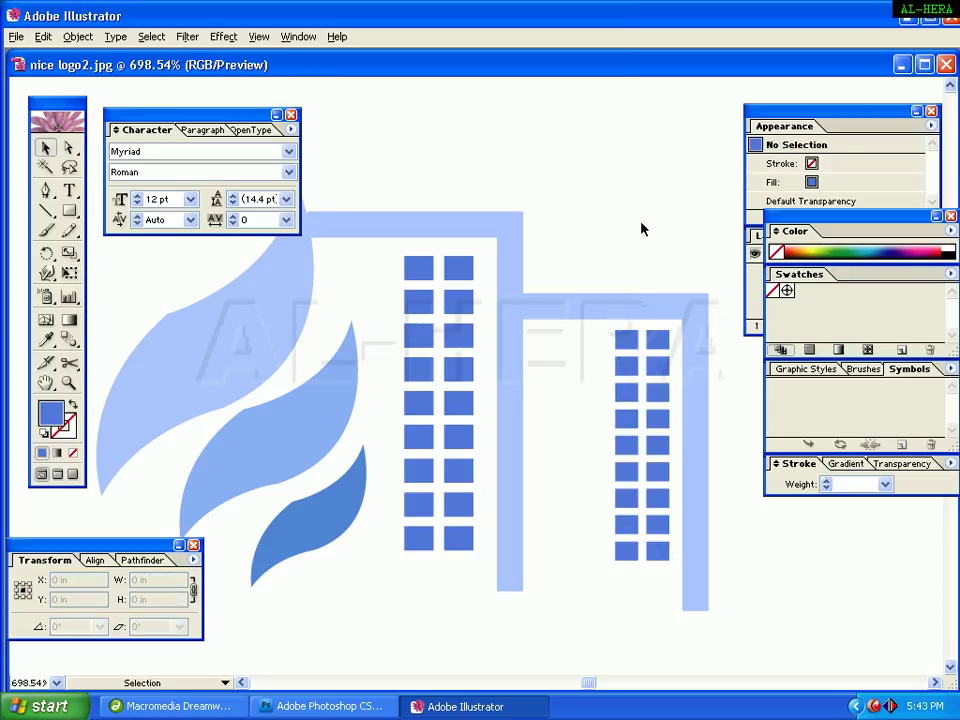
# - Set the Pen tool to draw with no fill and a 1 pt stroke in the colour sampled from the original logo's arc
pyautogui.hotkey('ctrl', '-')
pyautogui.hotkey('ctrl', '-')
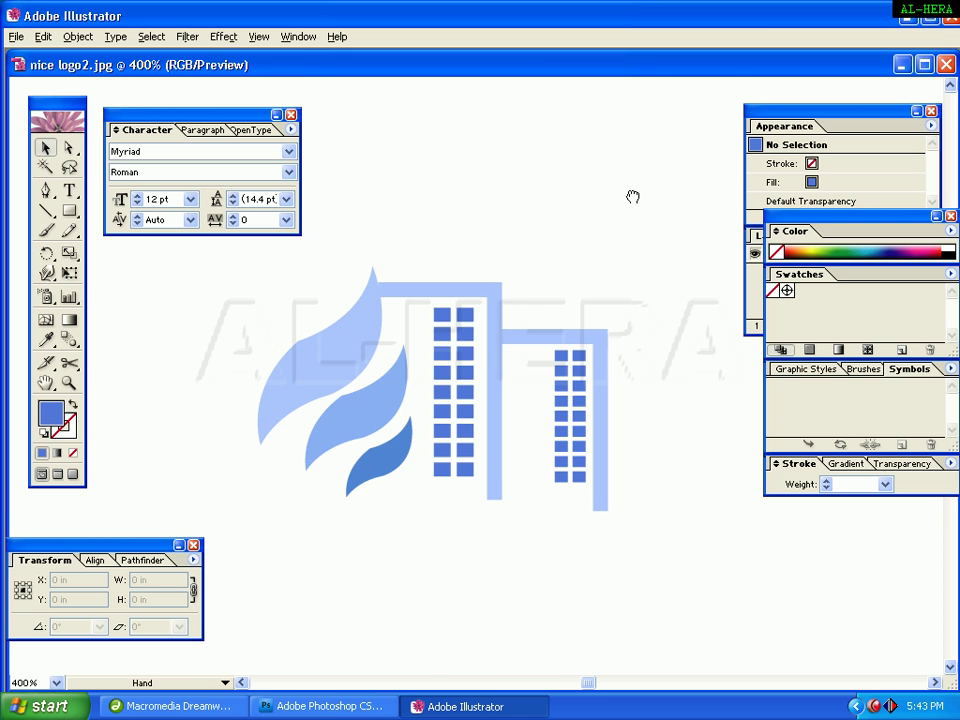
pyautogui.moveTo(632, 199); pyautogui.dragTo(562, 354)
pyautogui.hotkey('ctrl', '-')
pyautogui.hotkey('ctrl', '-')
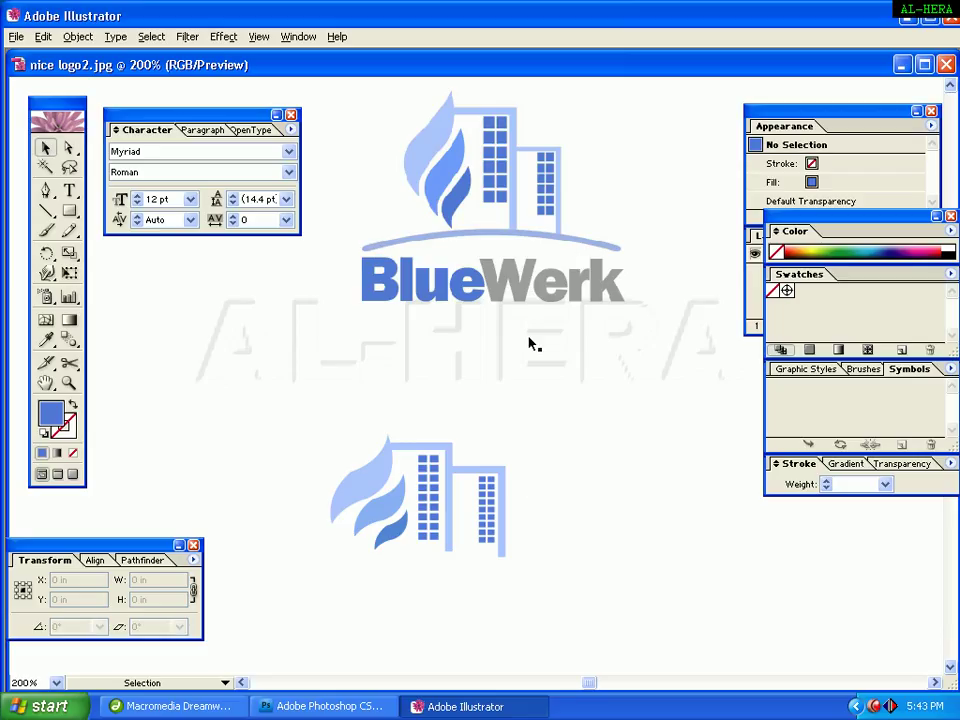
pyautogui.click(50, 194)
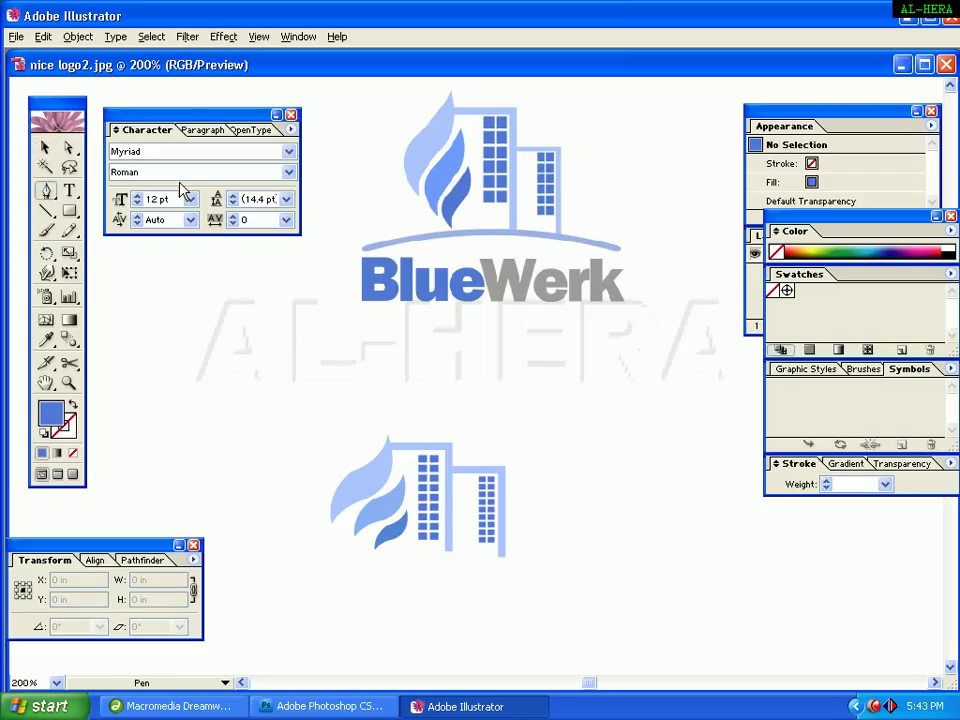
pyautogui.click(71, 406)
pyautogui.click(72, 424)
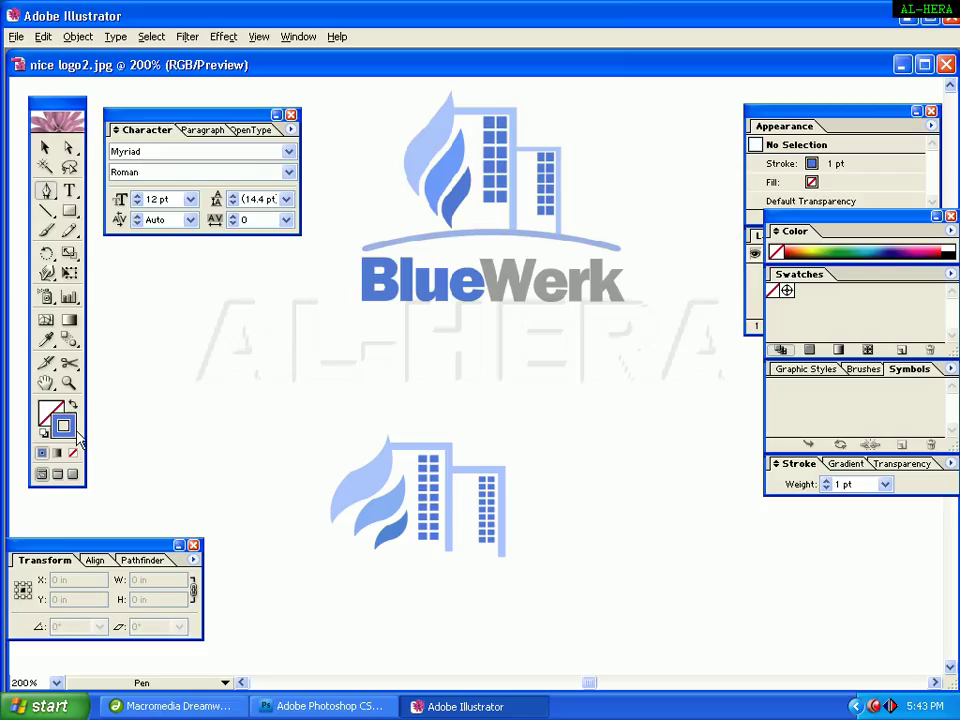
pyautogui.click(48, 342)
pyautogui.click(366, 247)
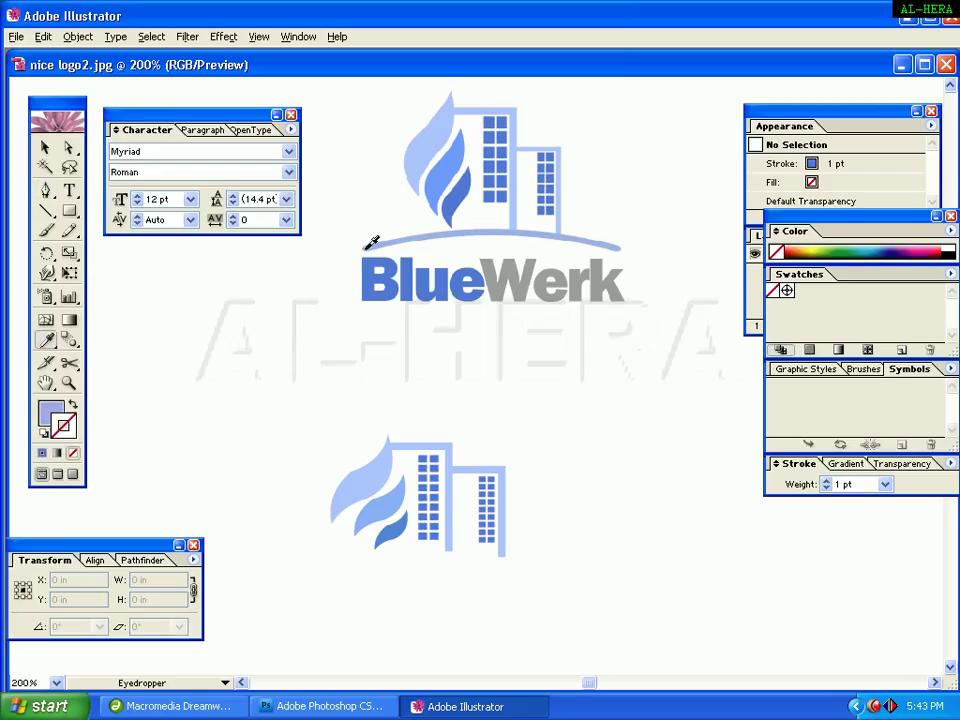
pyautogui.hotkey('shift', 'x')
pyautogui.press('x')
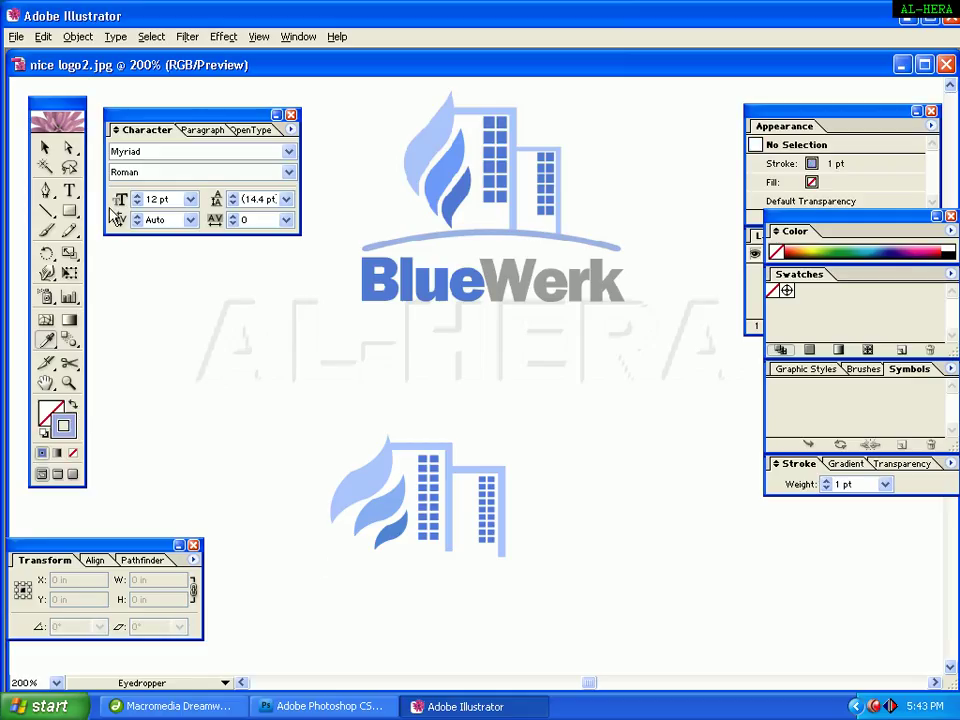
pyautogui.click(45, 190)
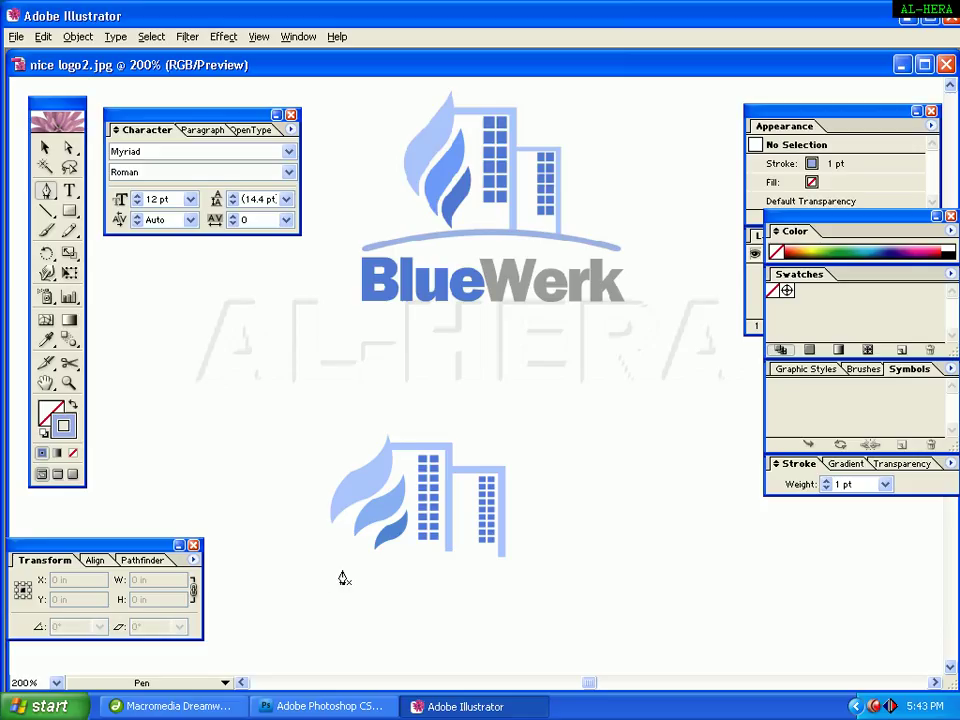
pyautogui.click(336, 567)
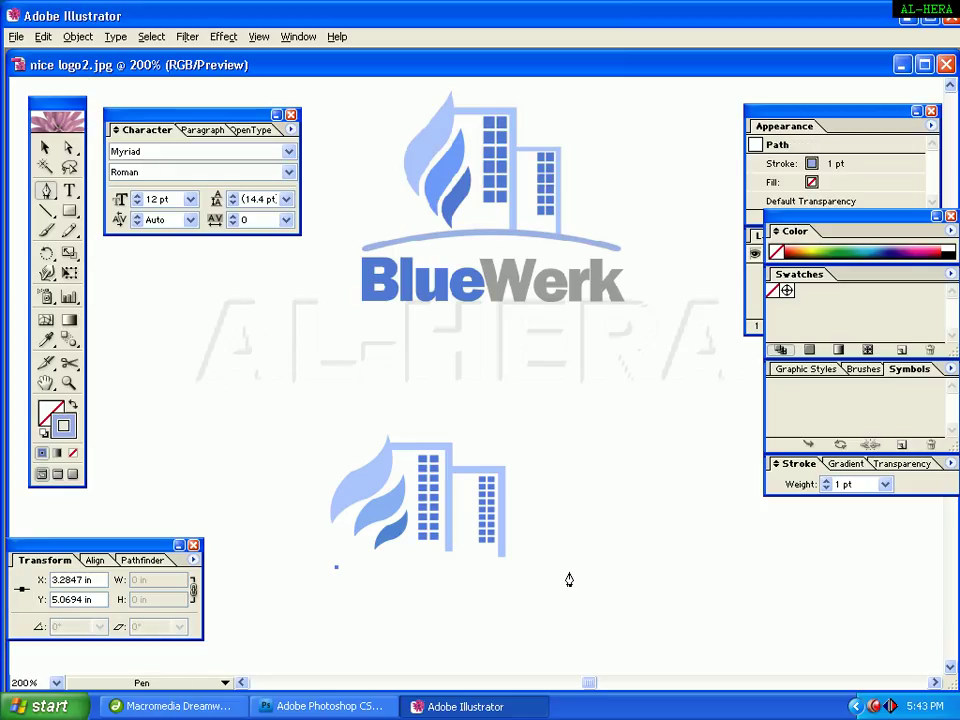
pyautogui.moveTo(571, 570); pyautogui.dragTo(687, 614)
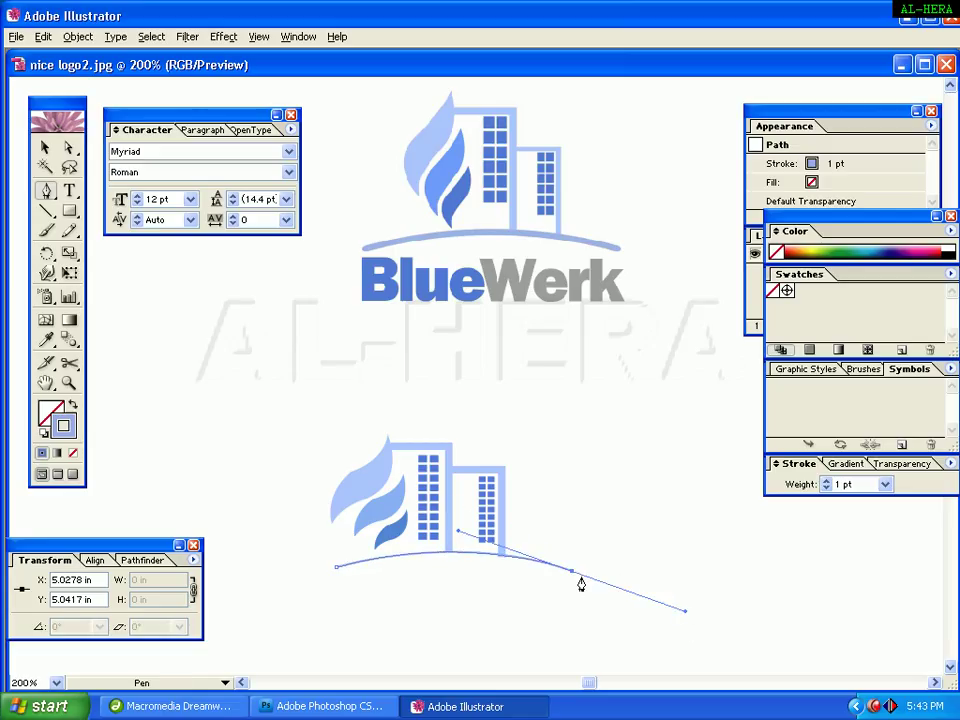
pyautogui.hotkey('ctrl', 'z')
pyautogui.hotkey('ctrl', 'z')
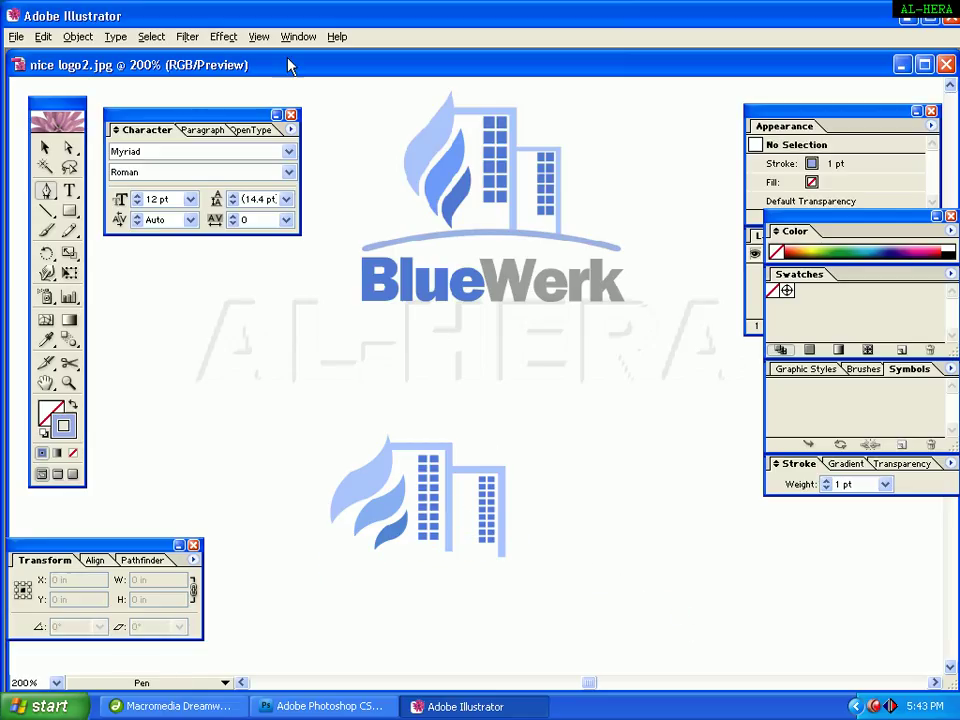
# - Show the rulers and place two horizontal guides, one at the base of the redrawn buildings and one slightly below it
pyautogui.click(258, 36)
pyautogui.click(283, 290)
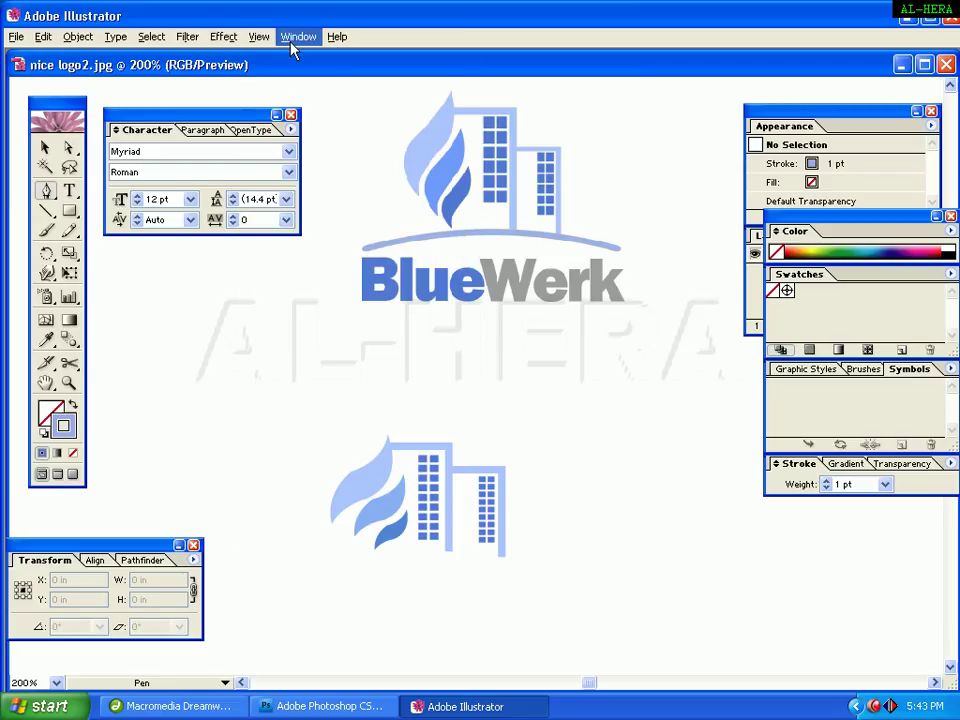
pyautogui.click(258, 36)
pyautogui.click(288, 354)
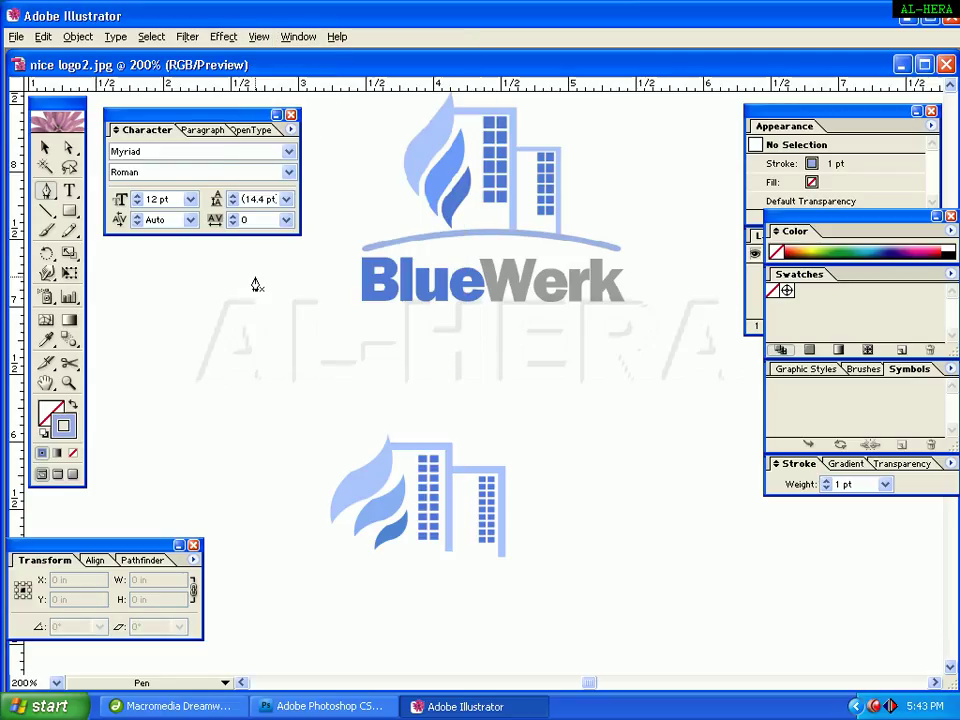
pyautogui.moveTo(422, 89); pyautogui.dragTo(445, 556)
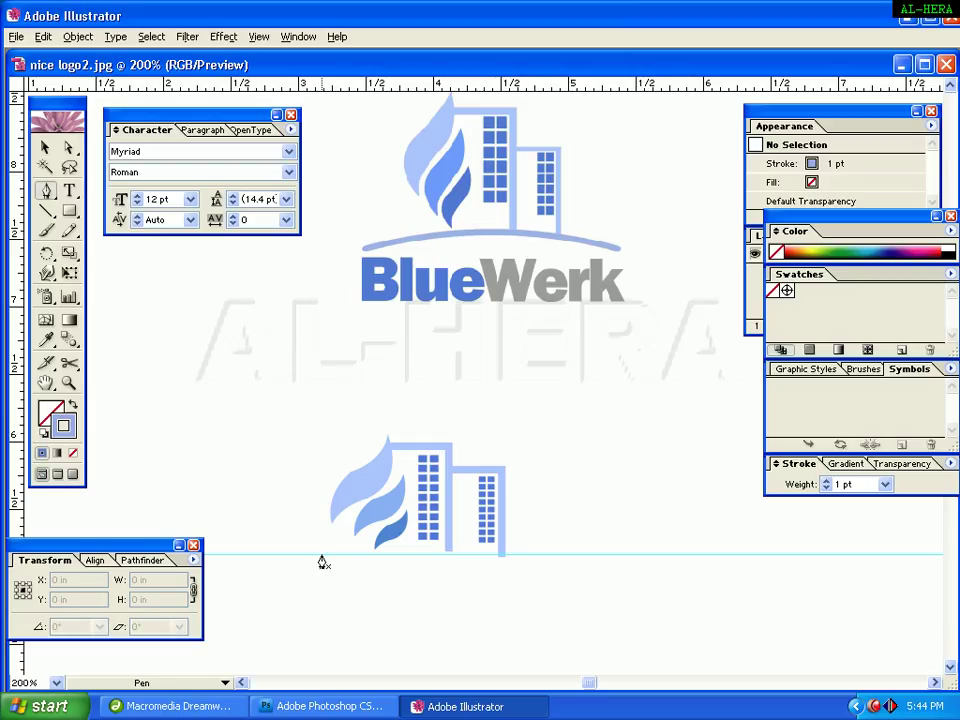
pyautogui.moveTo(420, 85); pyautogui.dragTo(418, 582)
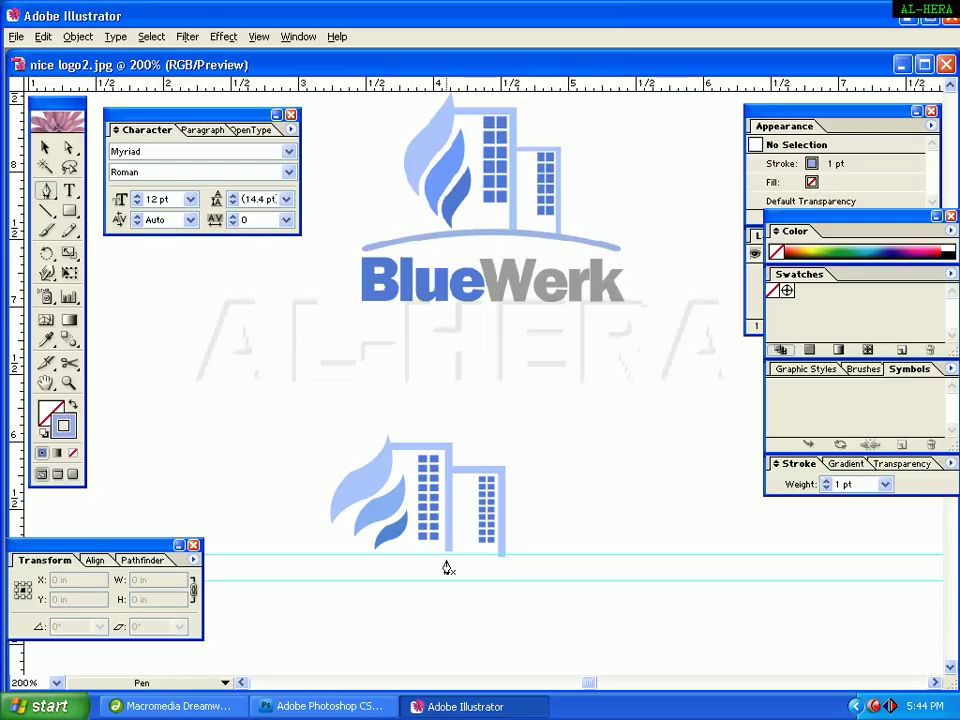
# - Draw a ground arc about 1.54 in wide and 0.23 in high beneath the redrawn buildings, with both ends near the lower guide
pyautogui.click(336, 578)
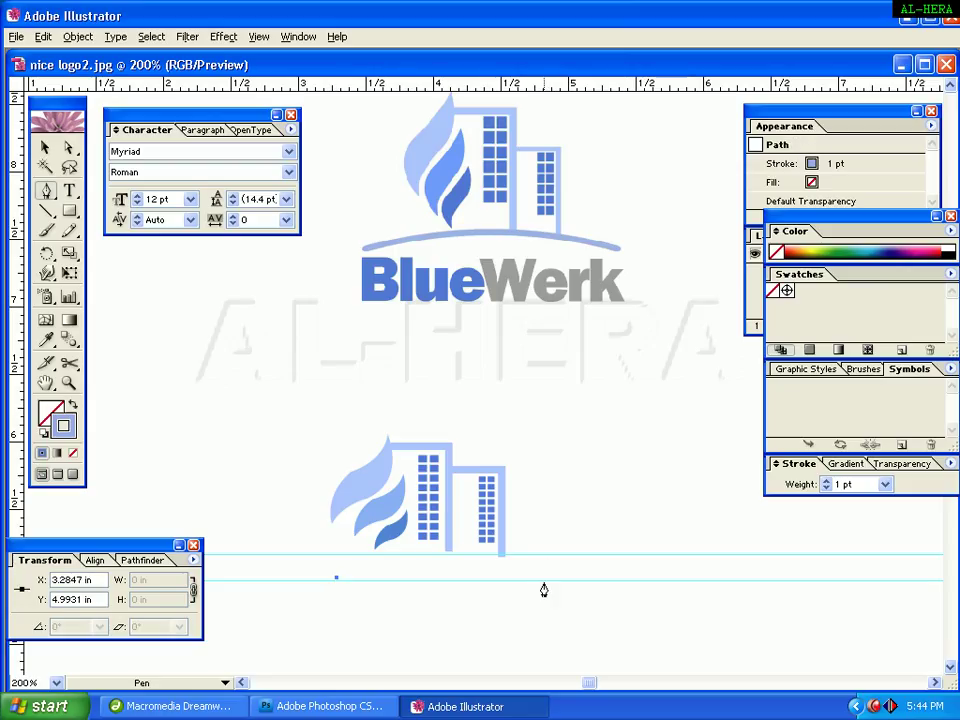
pyautogui.moveTo(543, 580); pyautogui.dragTo(631, 652)
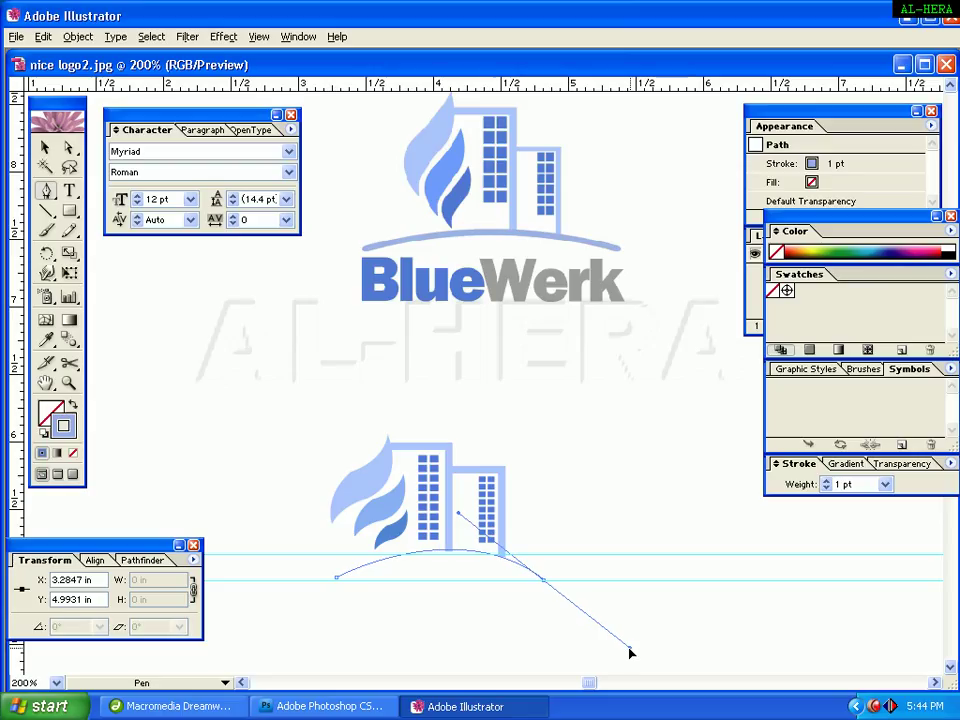
pyautogui.moveTo(631, 652); pyautogui.dragTo(629, 647)
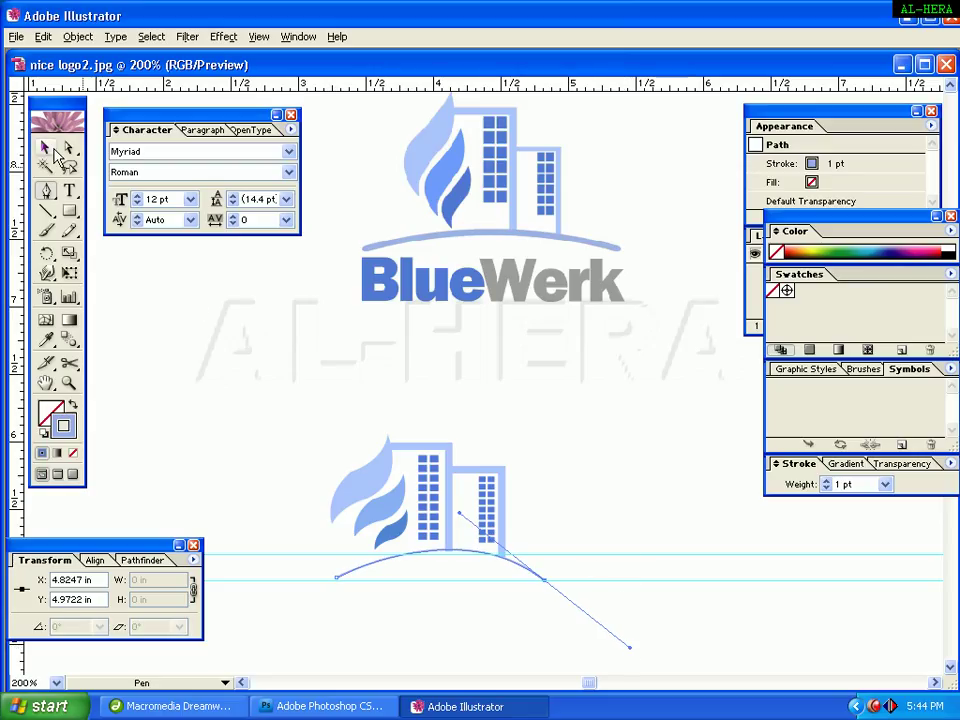
pyautogui.click(545, 582)
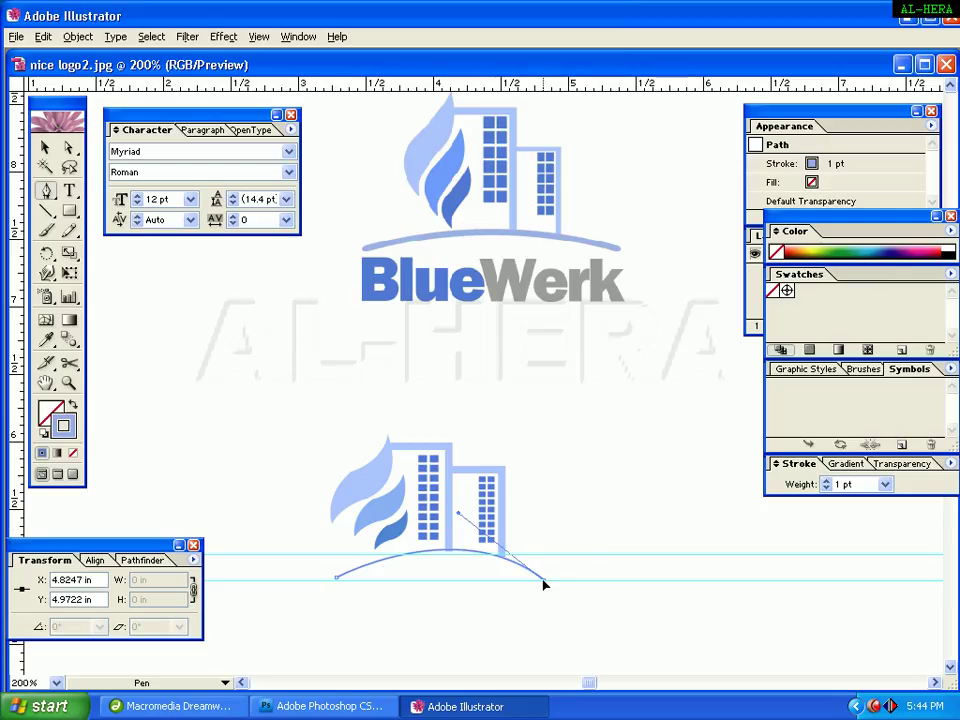
pyautogui.click(69, 147)
pyautogui.click(44, 147)
pyautogui.click(545, 585)
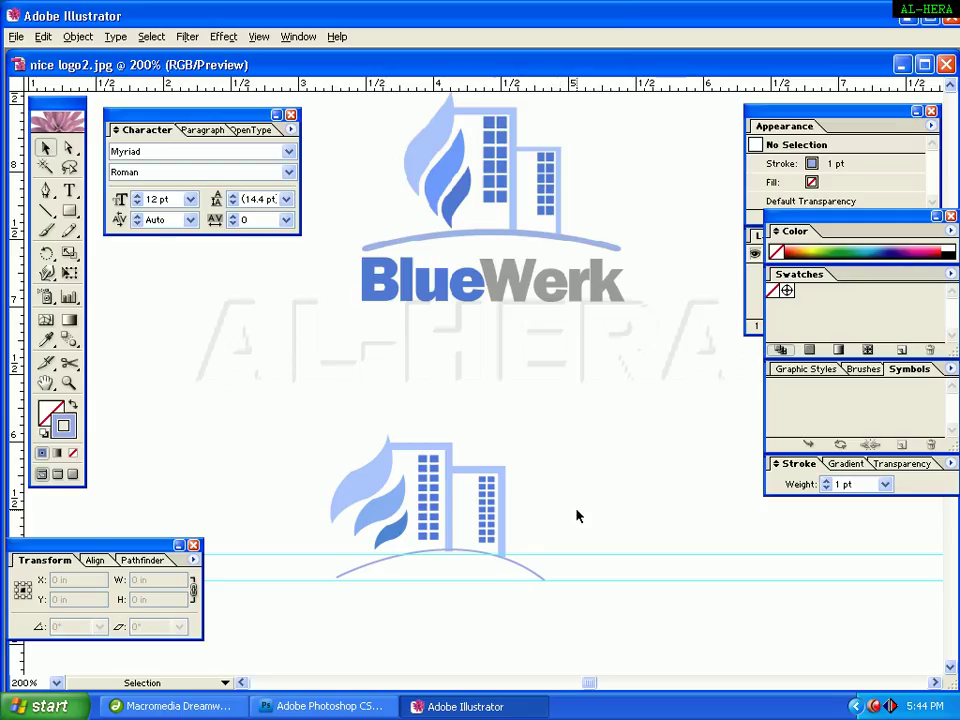
# - Examine closely how the ground arc's crest and ends meet the building walls and the guides
pyautogui.click(68, 383)
pyautogui.moveTo(268, 418); pyautogui.dragTo(600, 632)
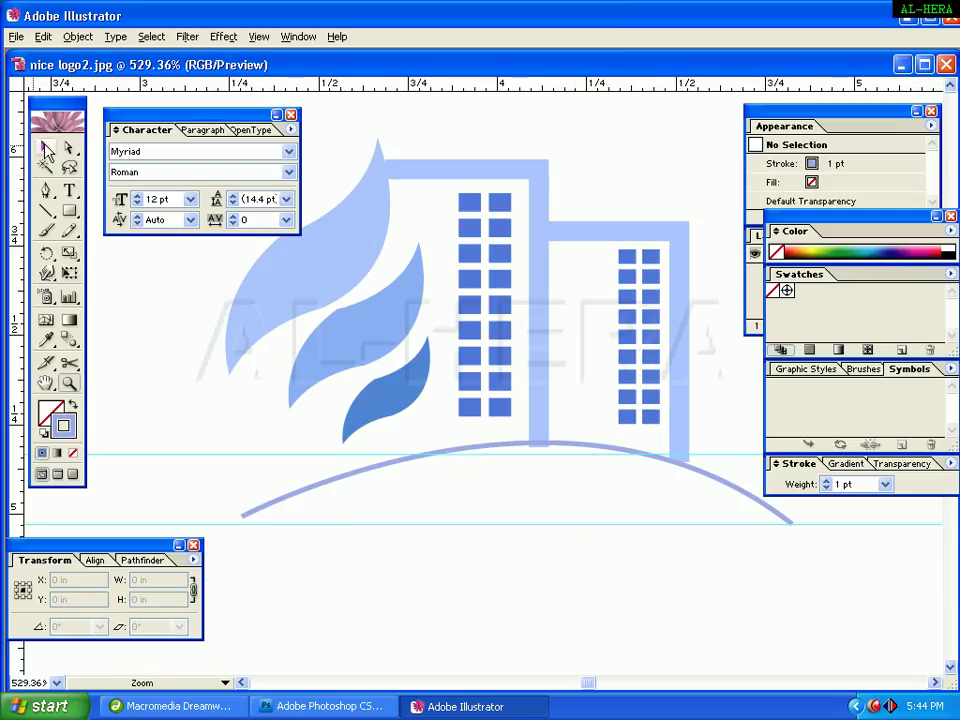
pyautogui.press('v')
pyautogui.moveTo(572, 499); pyautogui.dragTo(596, 499)
pyautogui.click(590, 500)
pyautogui.click(648, 610)
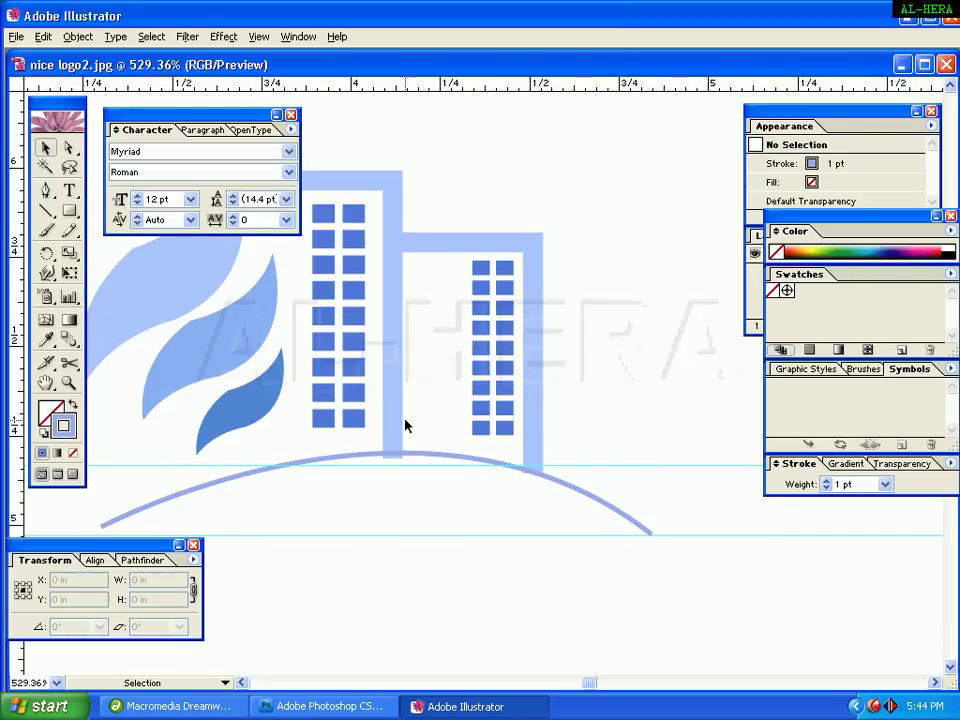
pyautogui.click(651, 537)
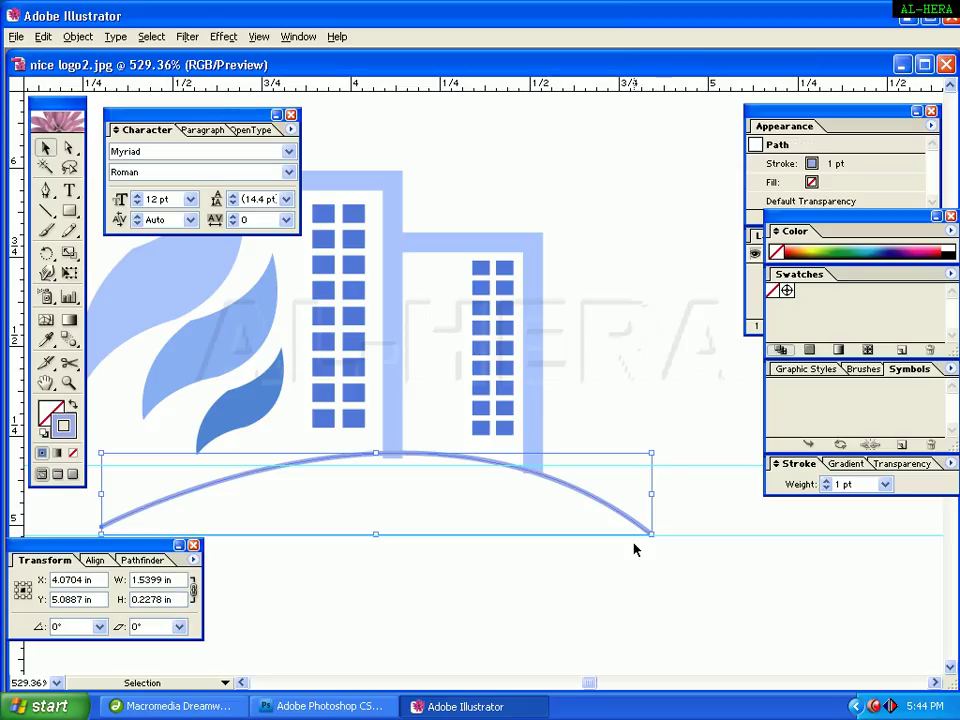
pyautogui.press('Tab')
pyautogui.click(557, 602)
pyautogui.press('Tab')
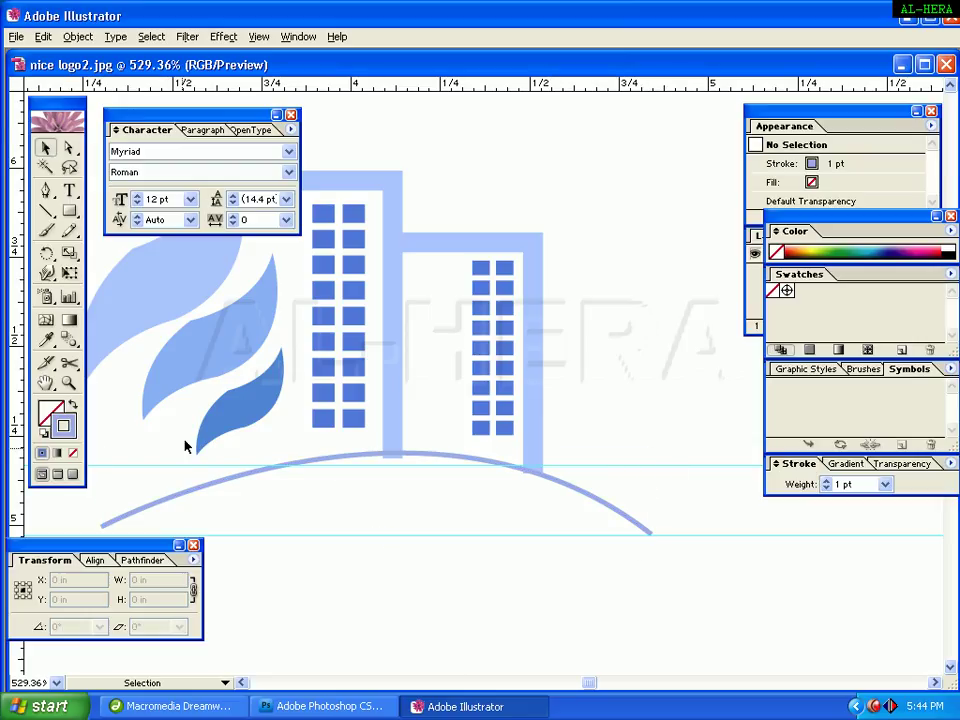
# - Flatten the ground arc to about 0.22 in high by adjusting the curve handle of its right endpoint
pyautogui.click(69, 147)
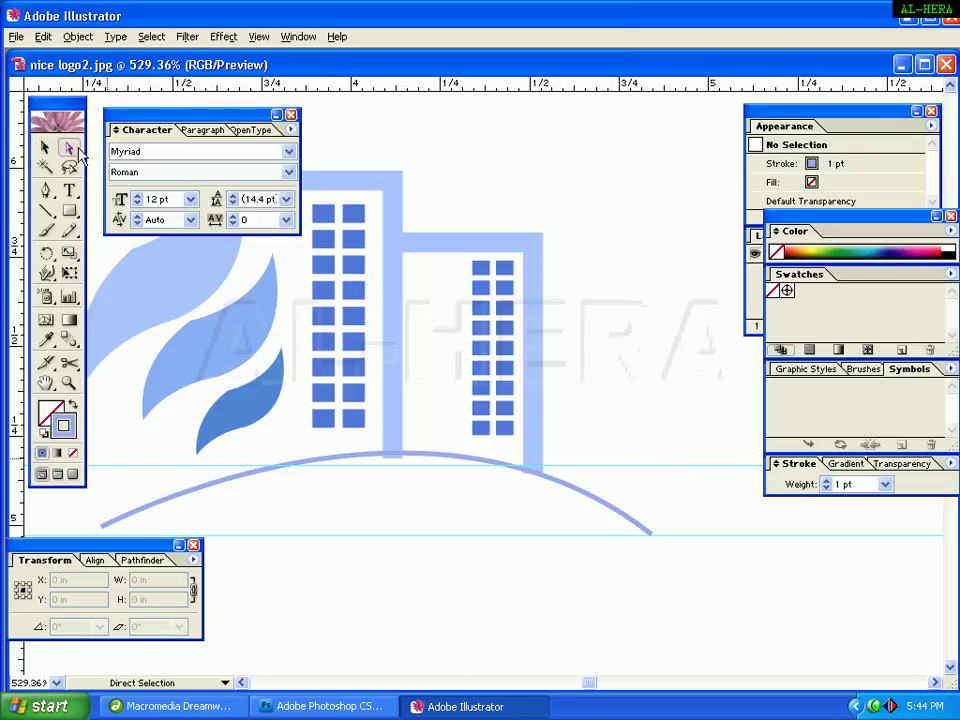
pyautogui.click(616, 515)
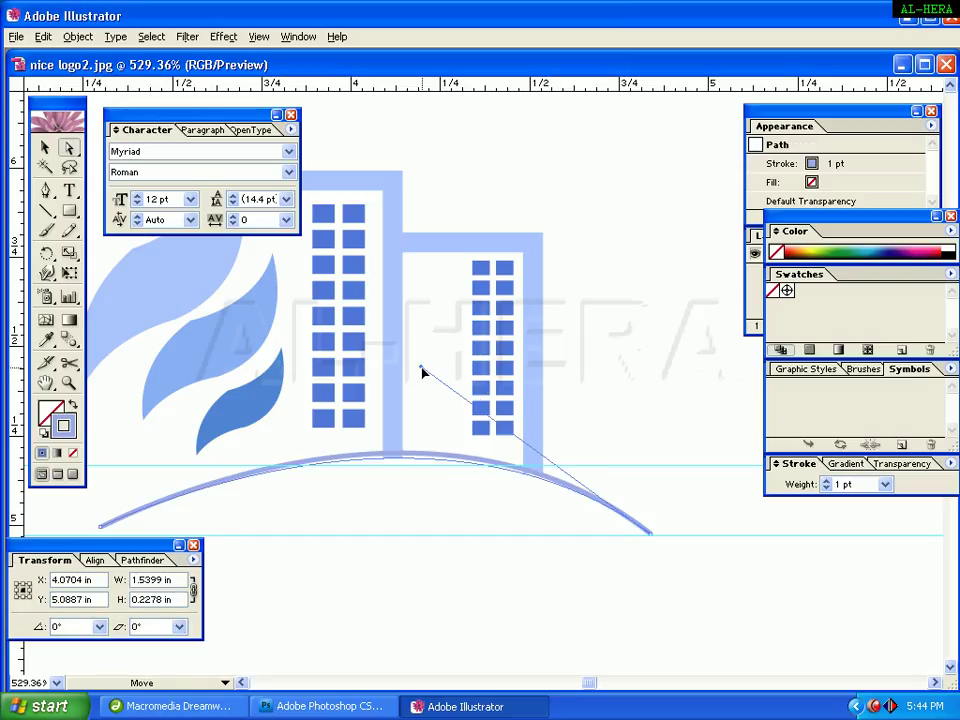
pyautogui.moveTo(422, 373); pyautogui.dragTo(450, 369)
pyautogui.press('Tab')
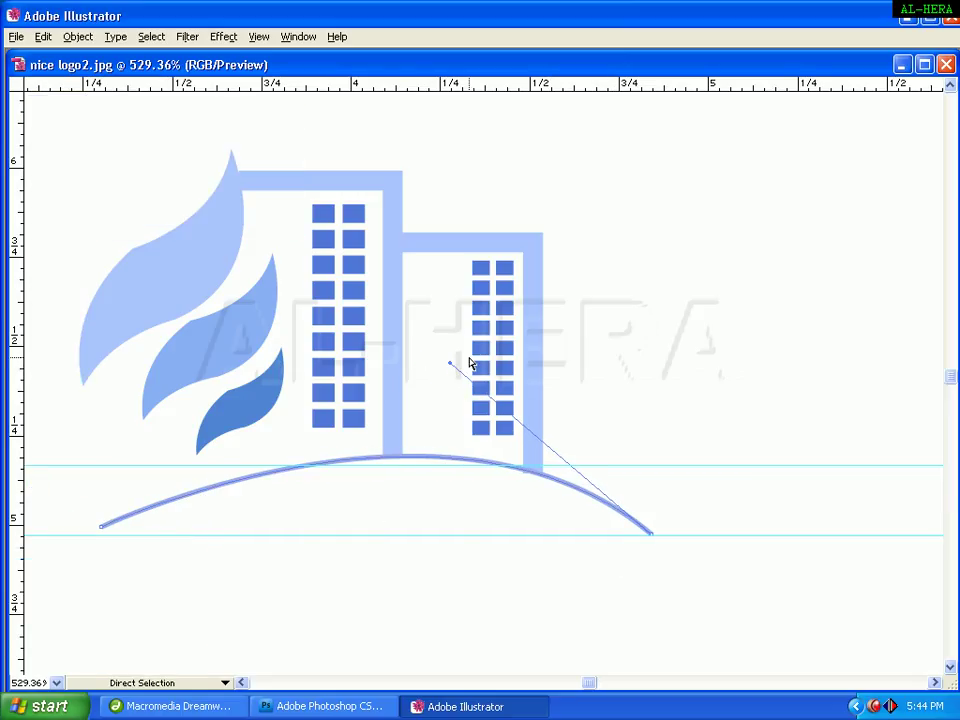
pyautogui.press('Tab')
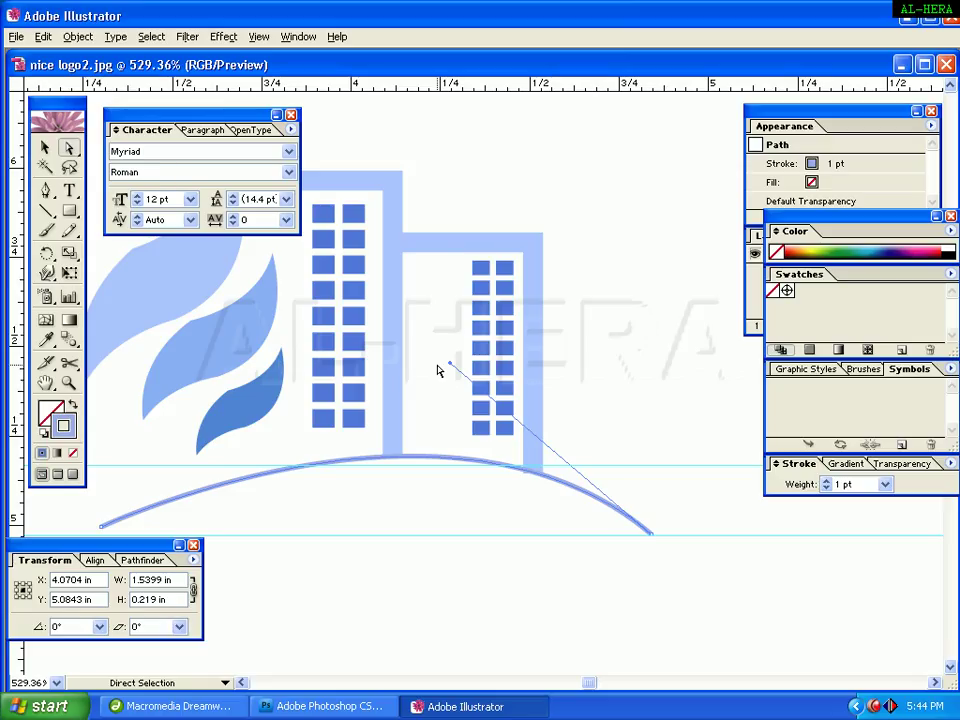
pyautogui.moveTo(452, 366); pyautogui.dragTo(403, 352)
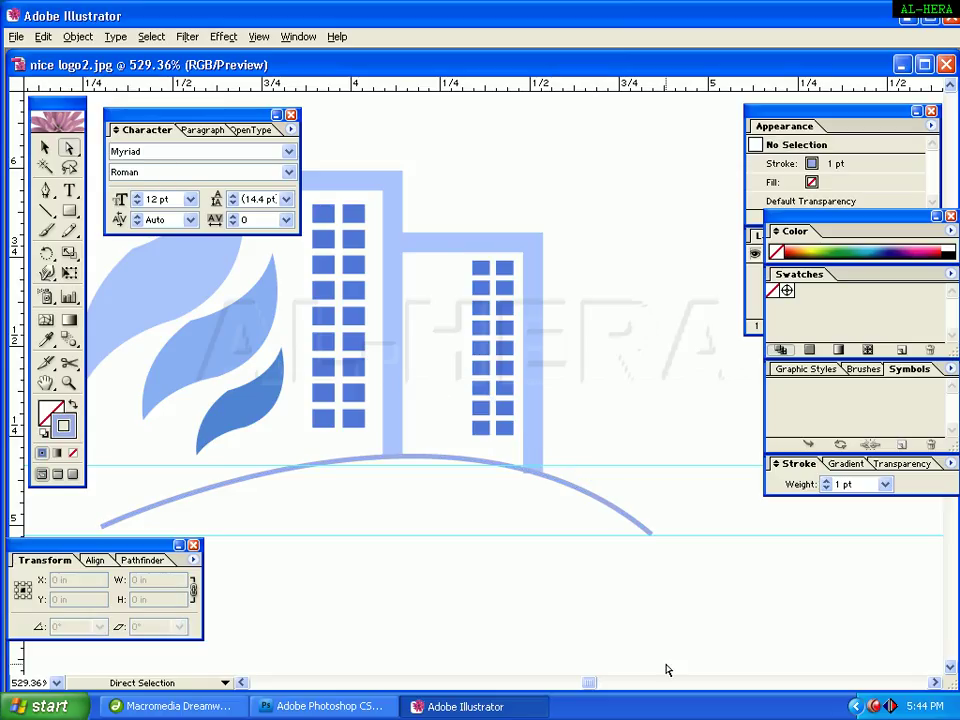
# - Raise the ground arc's crest to make the arc about 0.26 in high by adjusting its right endpoint's curve handle
pyautogui.click(650, 532)
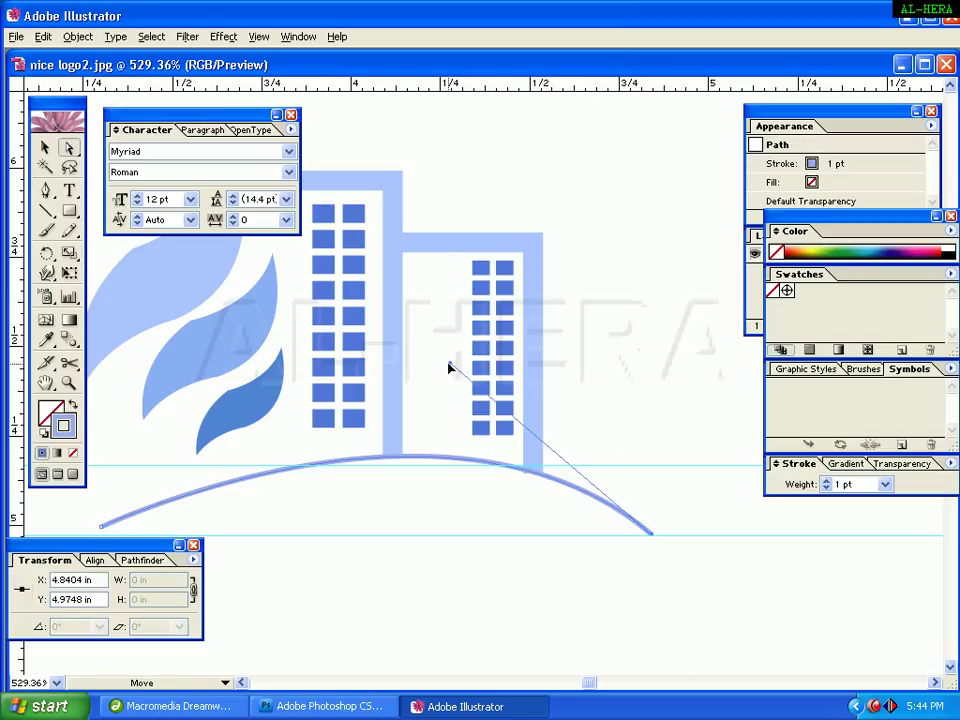
pyautogui.moveTo(450, 368); pyautogui.dragTo(360, 339)
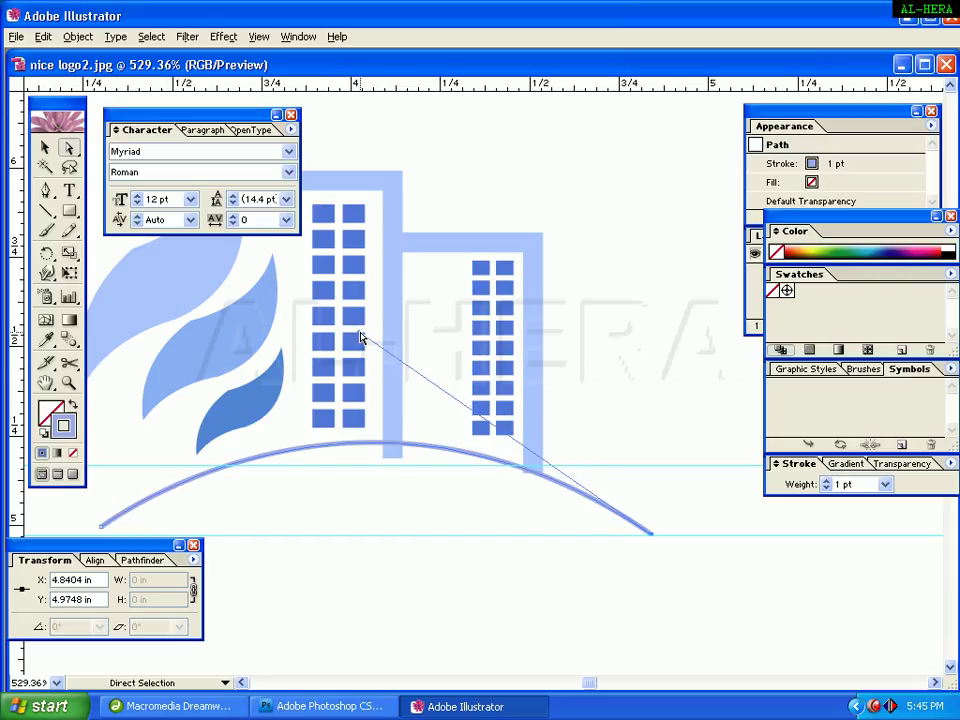
pyautogui.click(481, 197)
pyautogui.press('v')
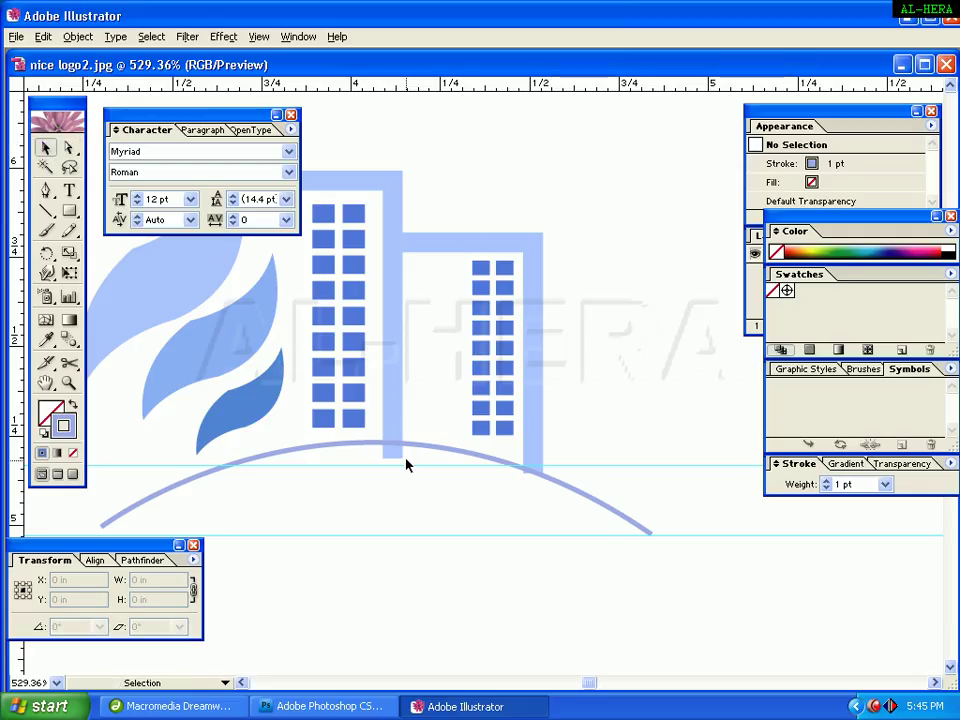
# - Shorten the taller building's outline from below so its right wall ends on the ground arc
pyautogui.moveTo(398, 463)
pyautogui.mouseDown()
pyautogui.moveTo(386, 424)
pyautogui.moveTo(392, 399)
pyautogui.mouseUp()
pyautogui.click(422, 158)
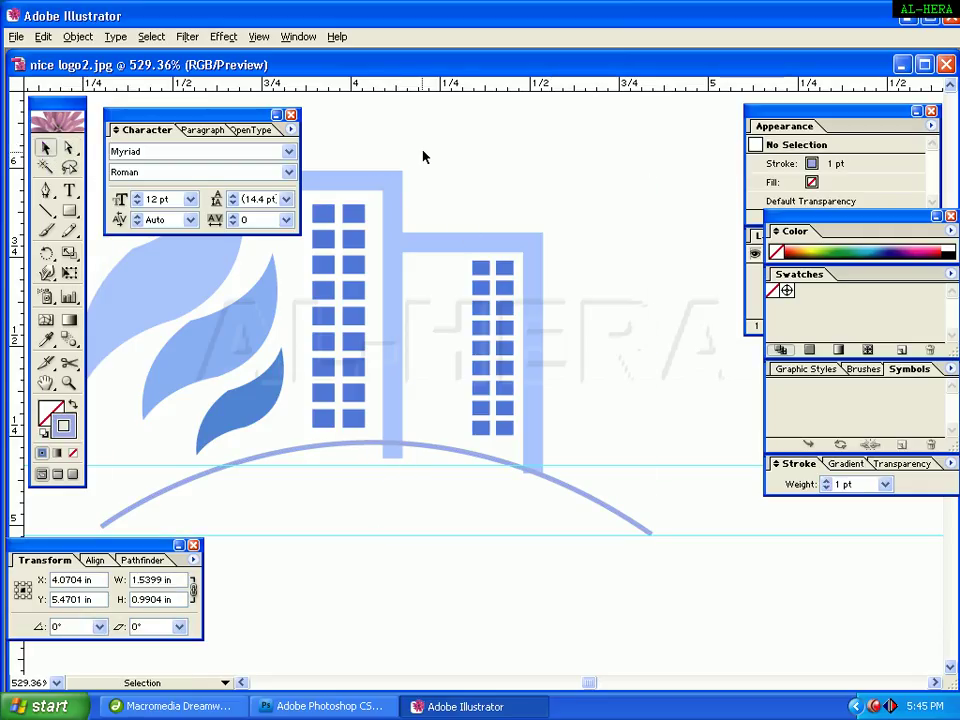
pyautogui.click(399, 212)
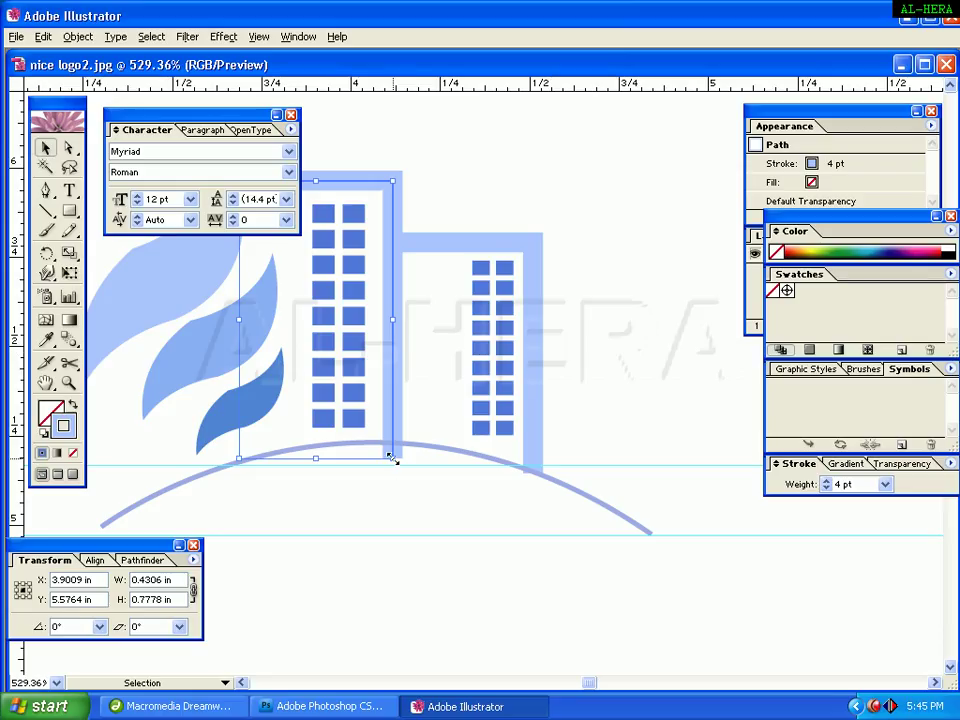
pyautogui.moveTo(393, 466); pyautogui.dragTo(393, 443)
pyautogui.click(513, 385)
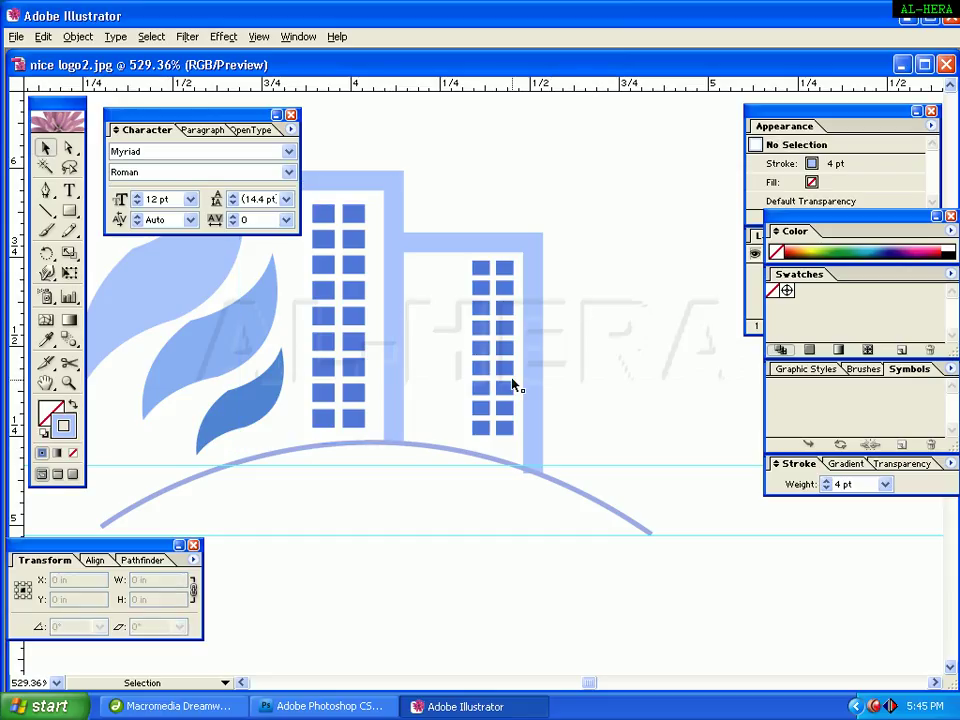
# - Try stroke weights of 4 pt and 2 pt on the ground arc
pyautogui.click(617, 516)
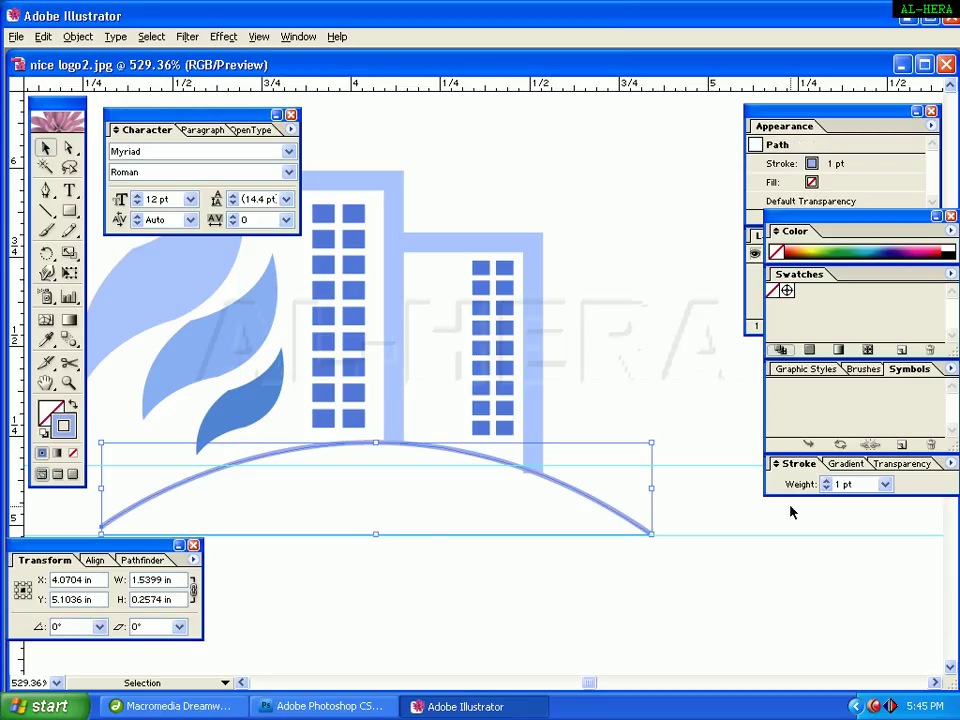
pyautogui.click(885, 484)
pyautogui.click(846, 271)
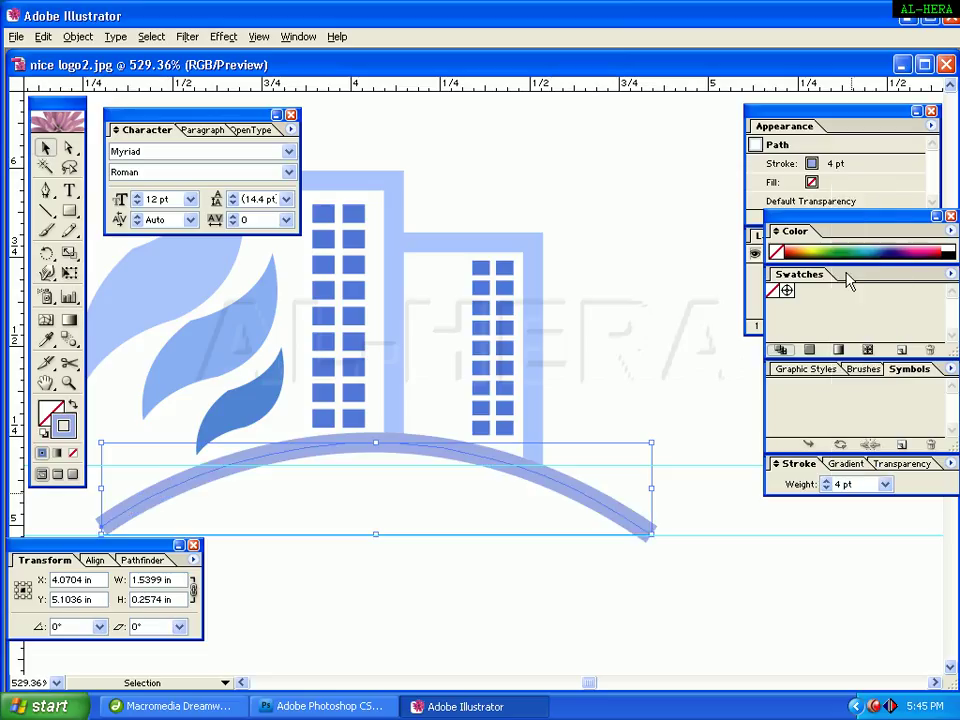
pyautogui.click(885, 485)
pyautogui.click(866, 256)
pyautogui.click(664, 328)
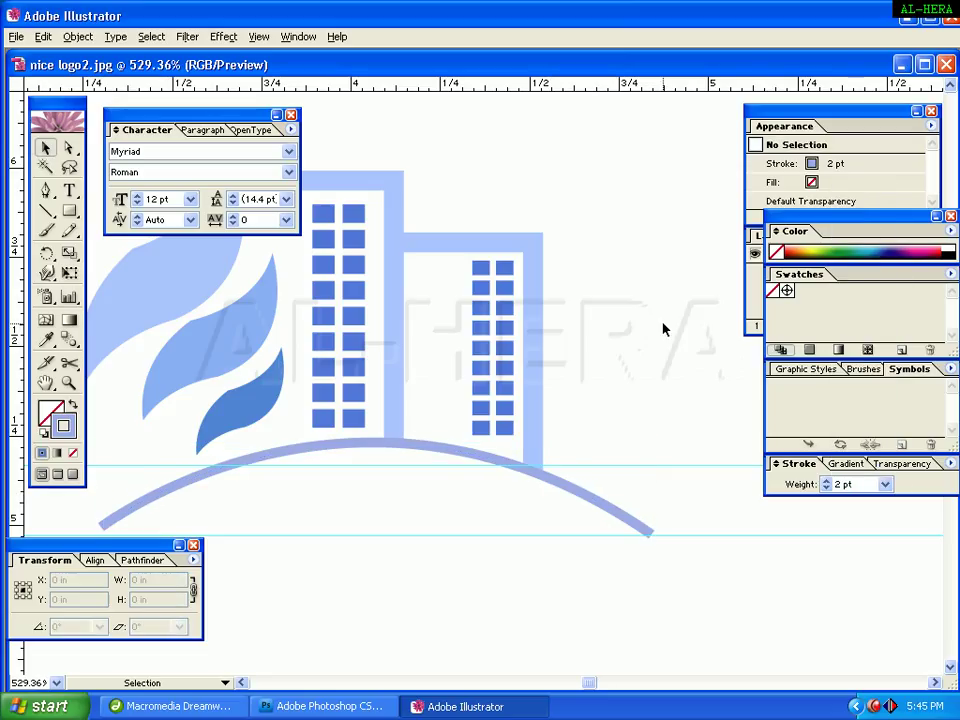
# - Set the ground arc's stroke weight to 3 pt
pyautogui.moveTo(664, 328); pyautogui.dragTo(618, 291)
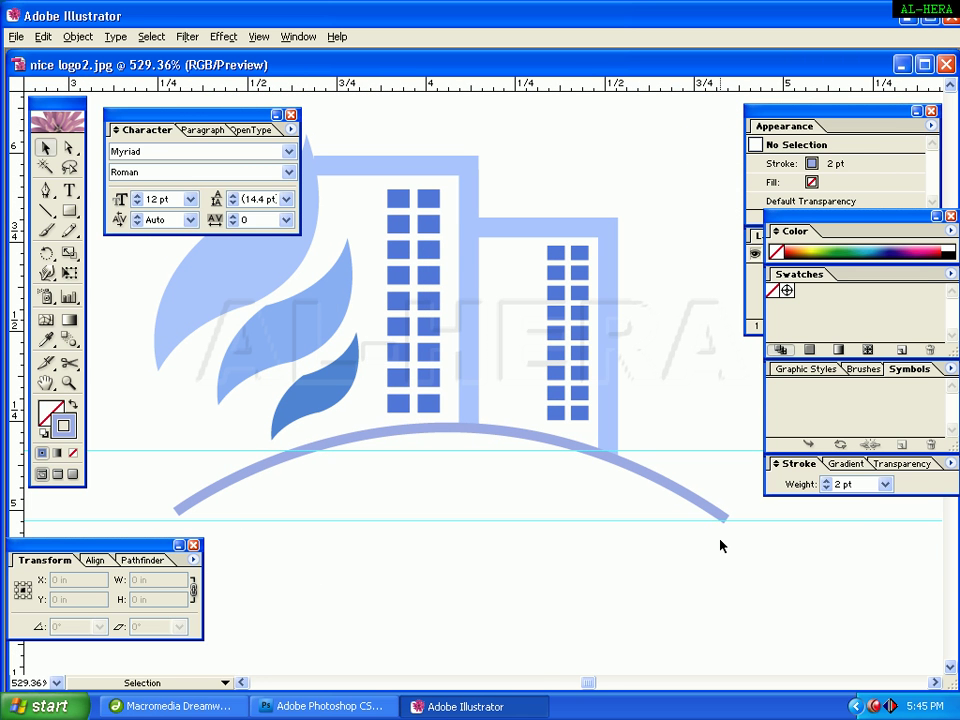
pyautogui.click(706, 509)
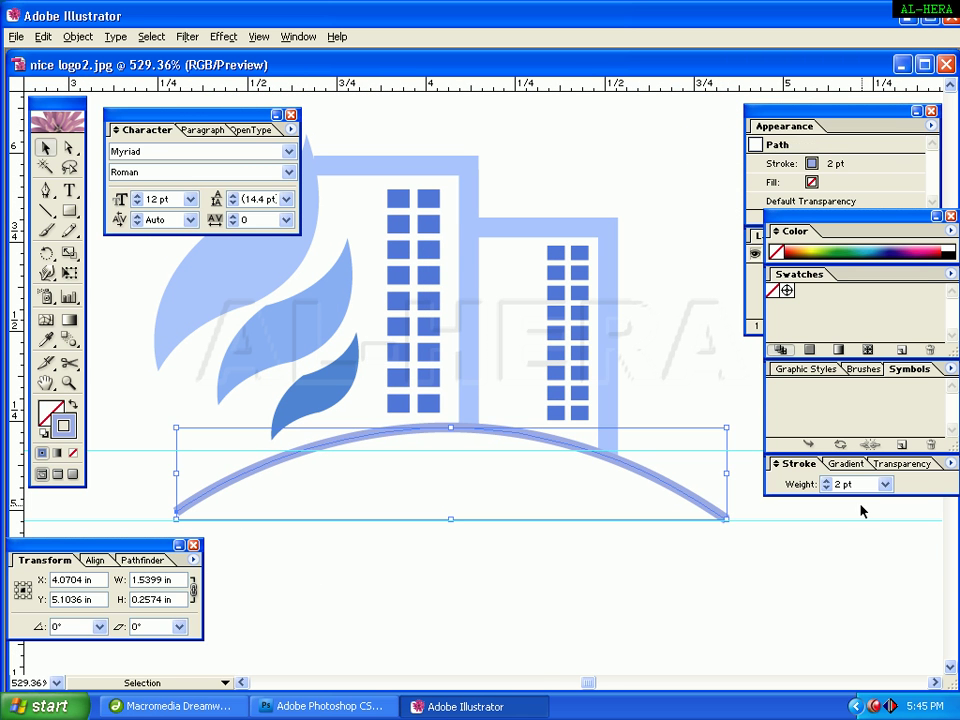
pyautogui.click(885, 484)
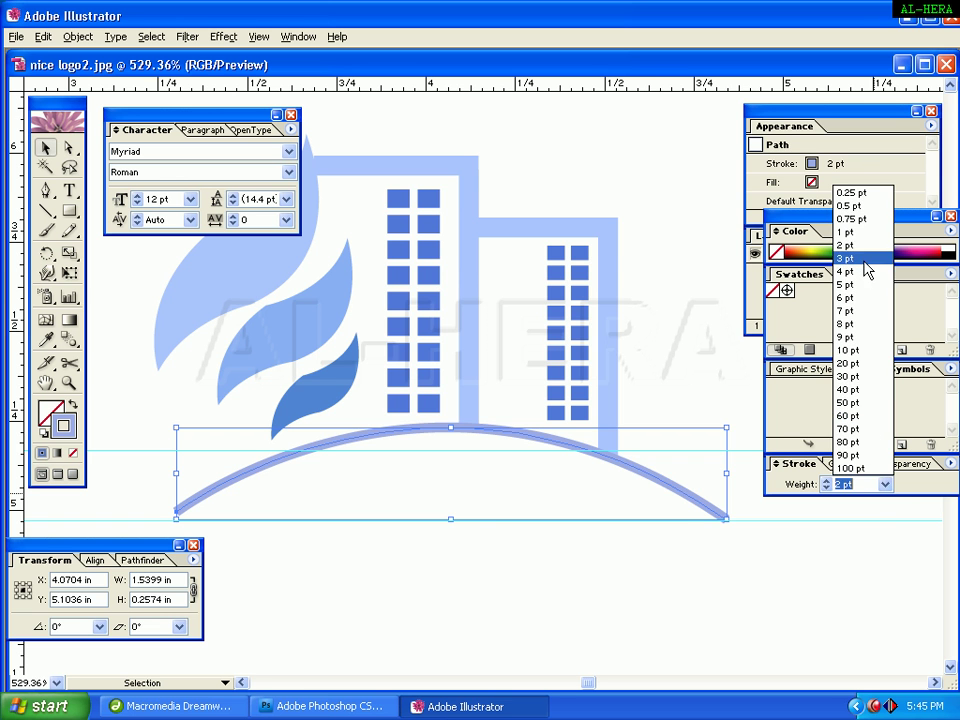
pyautogui.click(806, 272)
pyautogui.click(697, 198)
pyautogui.hotkey('ctrl', '-')
pyautogui.hotkey('ctrl', '-')
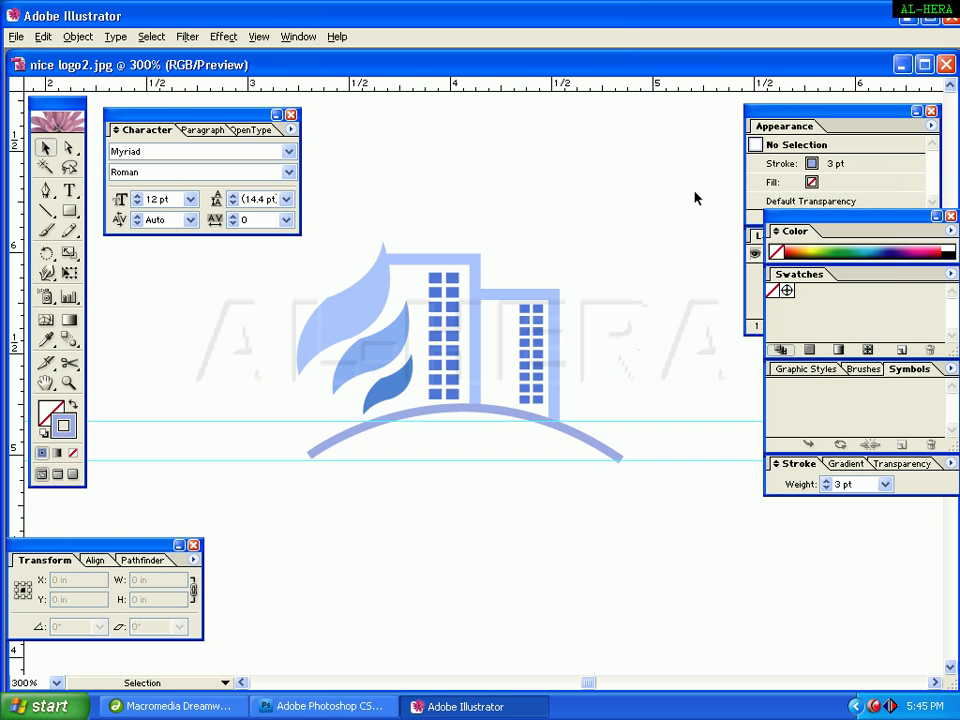
# - Group the redrawn flames, buildings, windows and ground arc into one object
pyautogui.moveTo(694, 197); pyautogui.dragTo(579, 294)
pyautogui.click(467, 146)
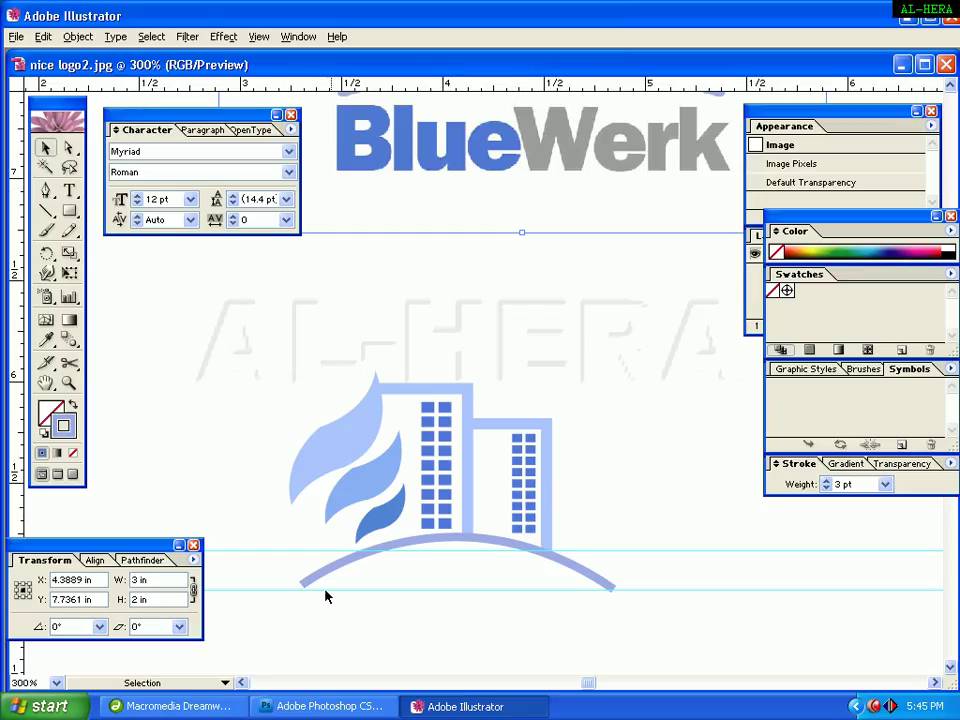
pyautogui.press('space')
pyautogui.moveTo(589, 315); pyautogui.dragTo(644, 253)
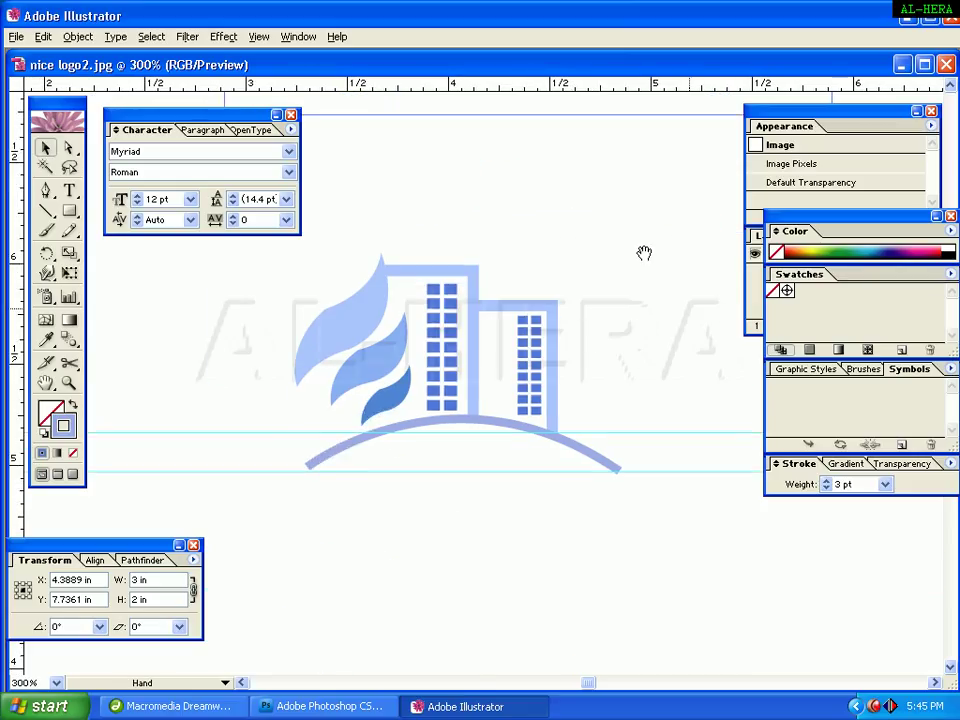
pyautogui.moveTo(643, 311); pyautogui.dragTo(553, 317)
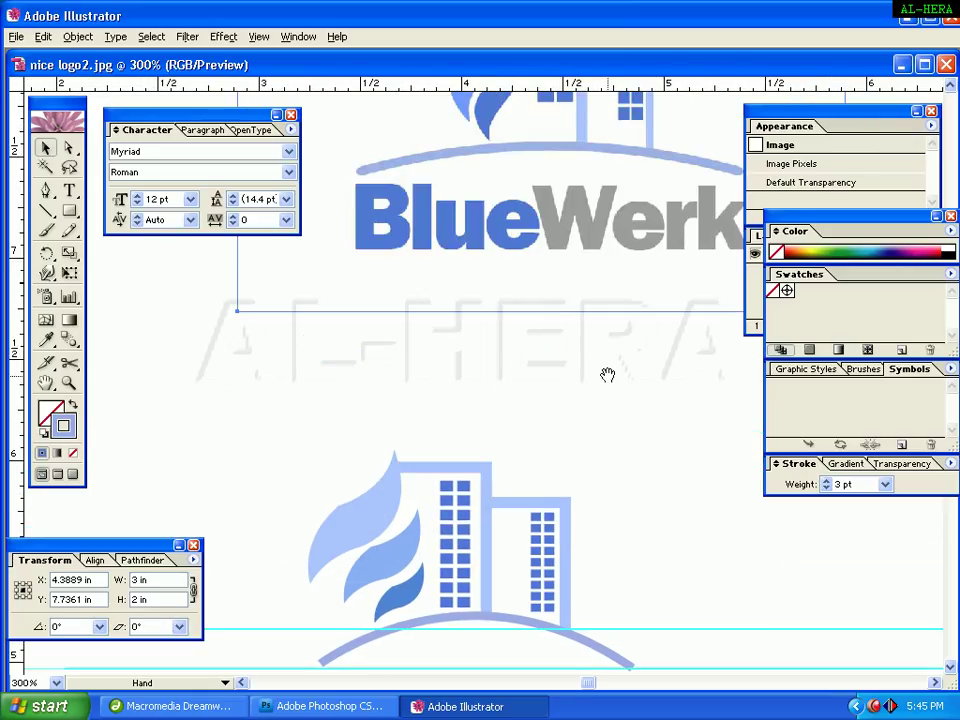
pyautogui.moveTo(607, 375); pyautogui.dragTo(604, 272)
pyautogui.moveTo(286, 360); pyautogui.dragTo(746, 590)
pyautogui.rightClick(469, 456)
pyautogui.click(501, 510)
pyautogui.click(706, 555)
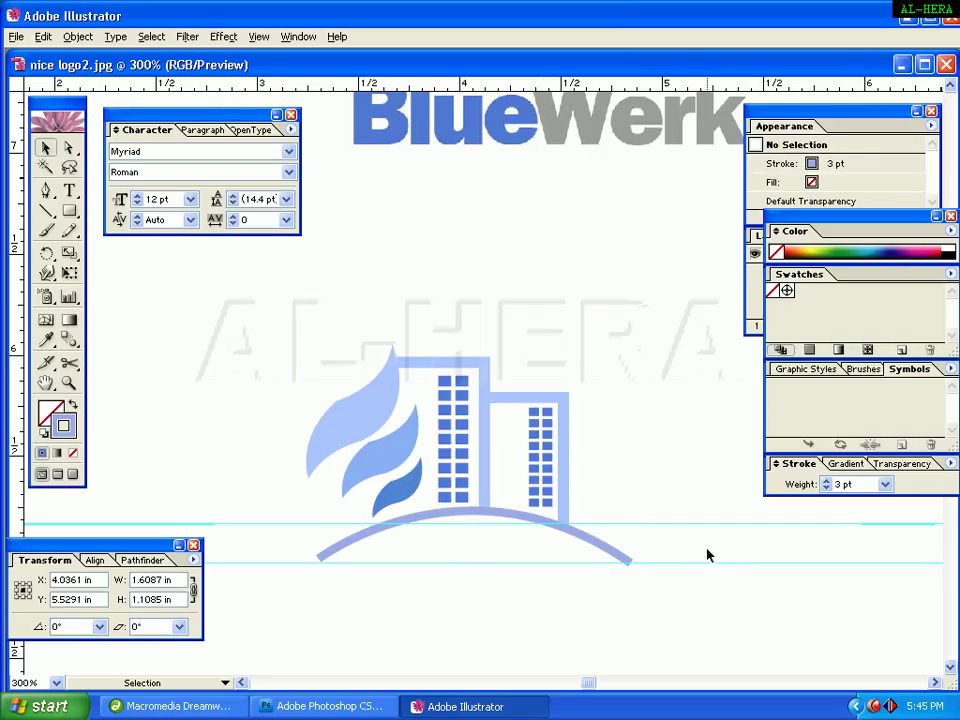
pyautogui.hotkey('ctrl', '-')
pyautogui.hotkey('ctrl', '-')
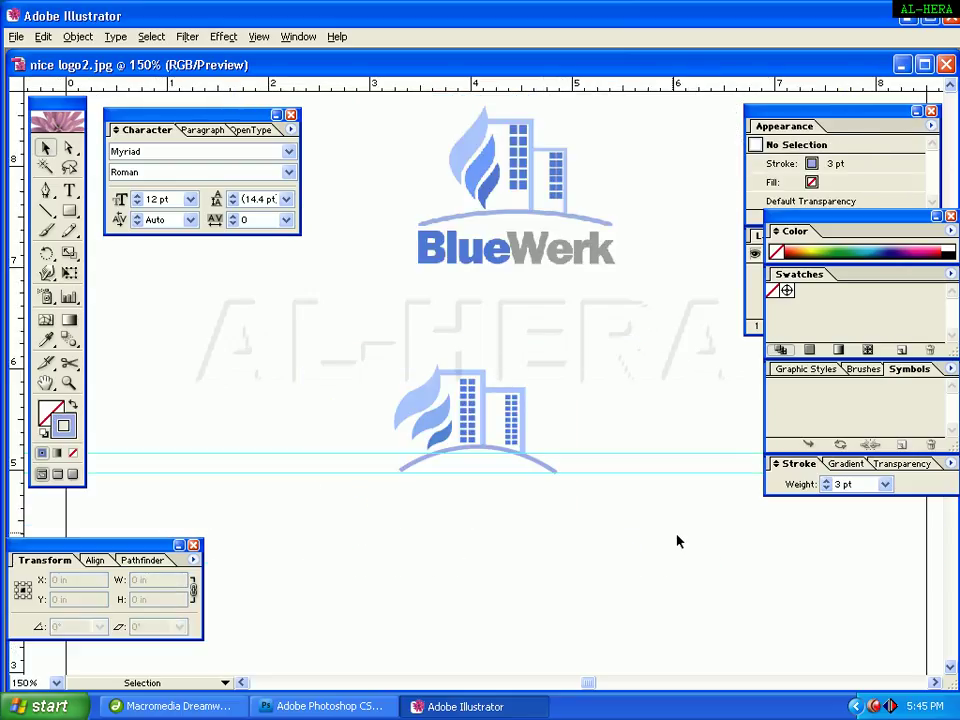